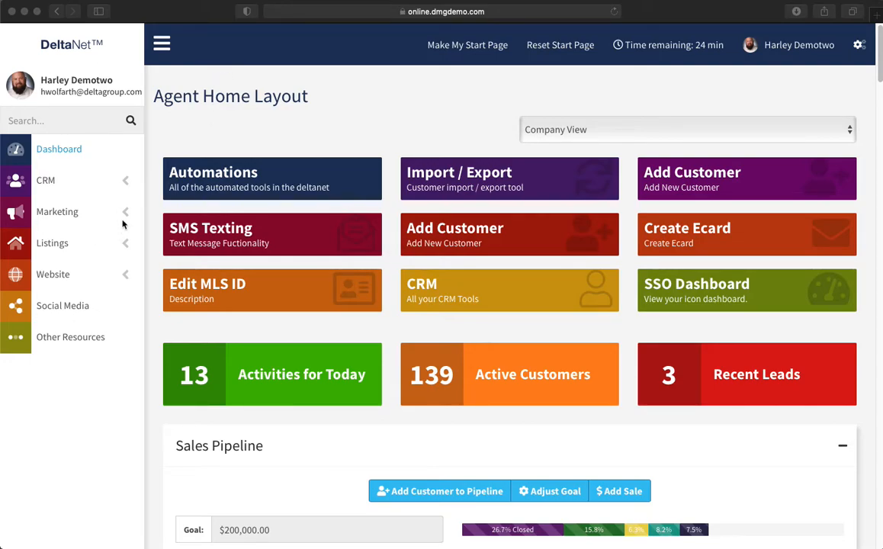
Step: Open Creative Studio from the Marketing menu and browse the Create Your Own template gallery
{"action": "left_click", "coordinate": [49, 213]}
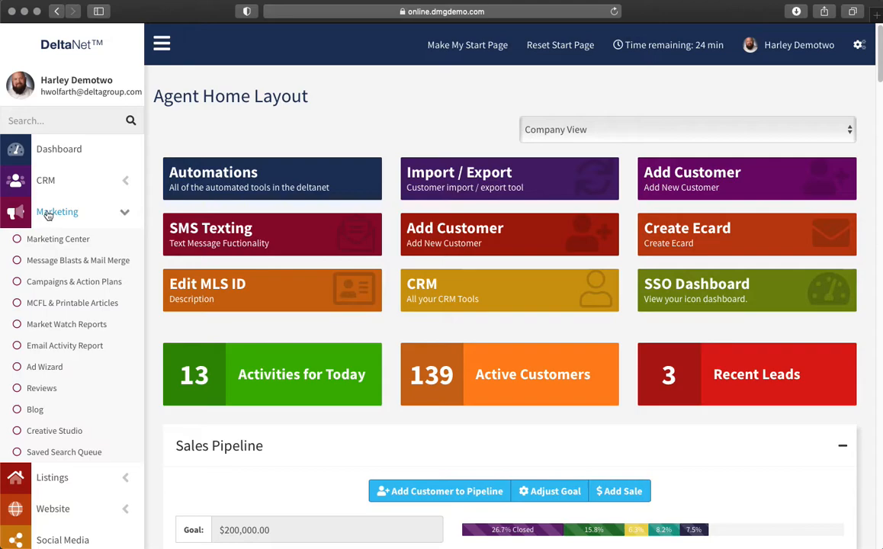
{"action": "left_click", "coordinate": [46, 434]}
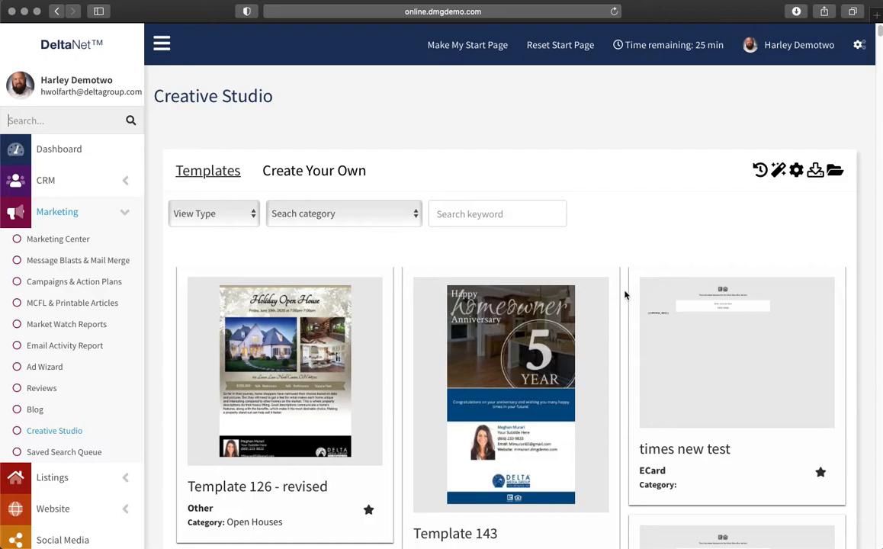
{"action": "left_click", "coordinate": [321, 183]}
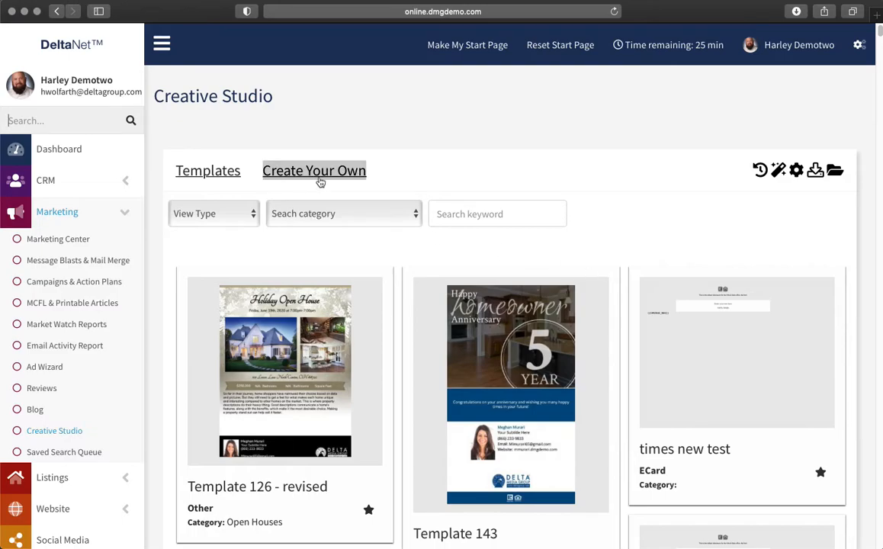
{"action": "scroll", "coordinate": [503, 366], "scroll_direction": "down", "scroll_amount": 4}
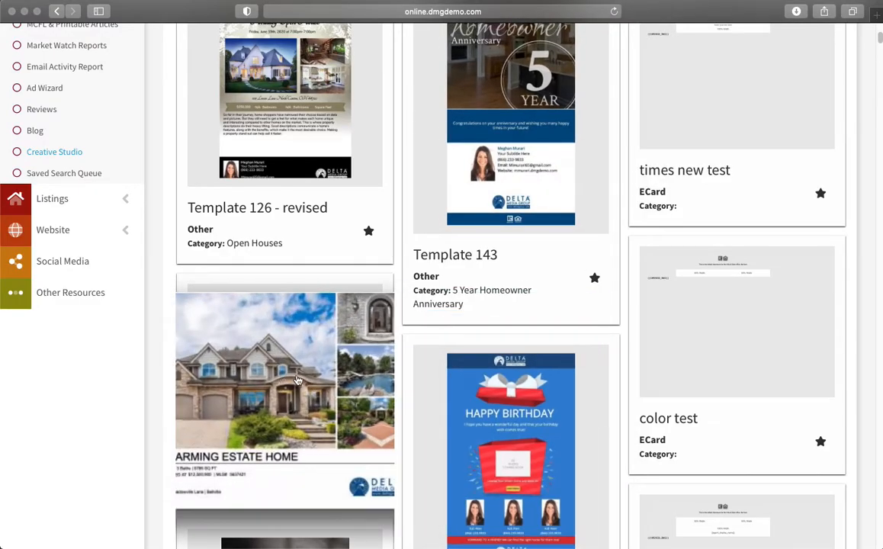
{"action": "scroll", "coordinate": [458, 306], "scroll_direction": "up", "scroll_amount": 5}
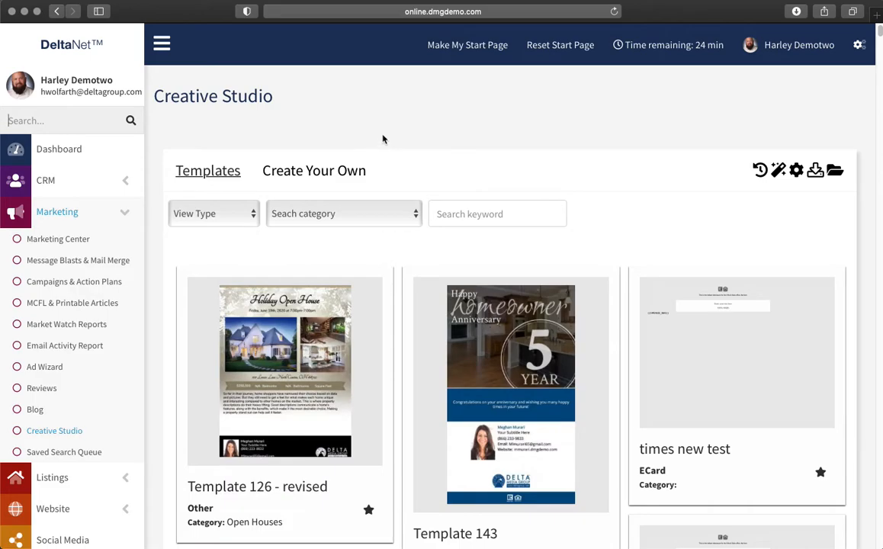
Step: Start a custom Flyer design in the 8.5 x 11 inch size
{"action": "left_click", "coordinate": [294, 173]}
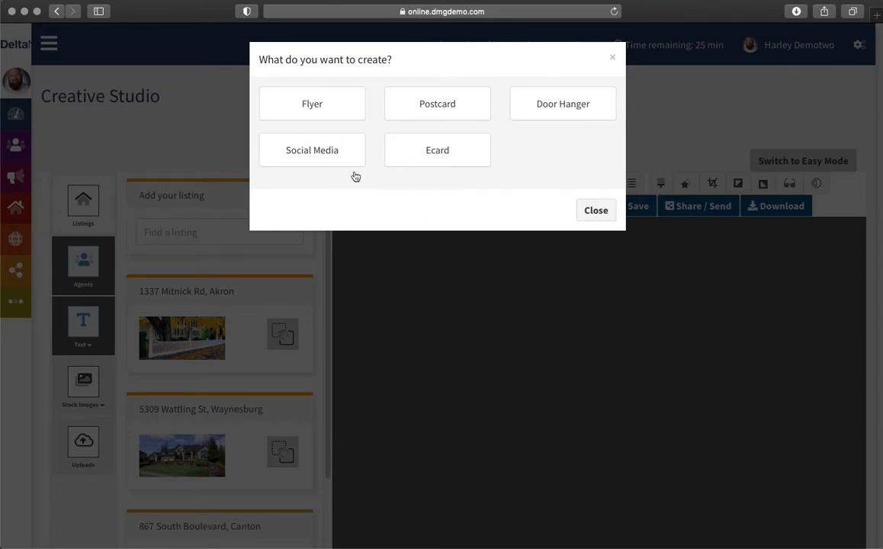
{"action": "left_click", "coordinate": [312, 107]}
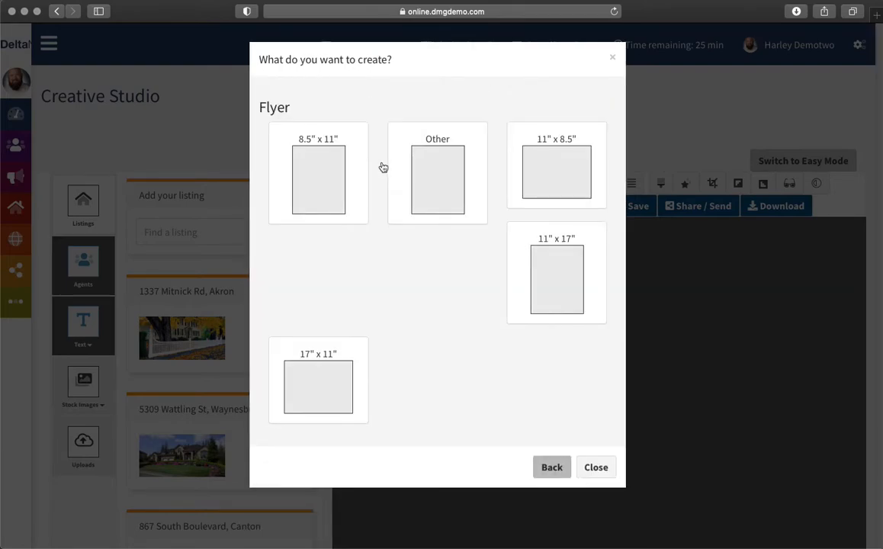
{"action": "left_click", "coordinate": [320, 181]}
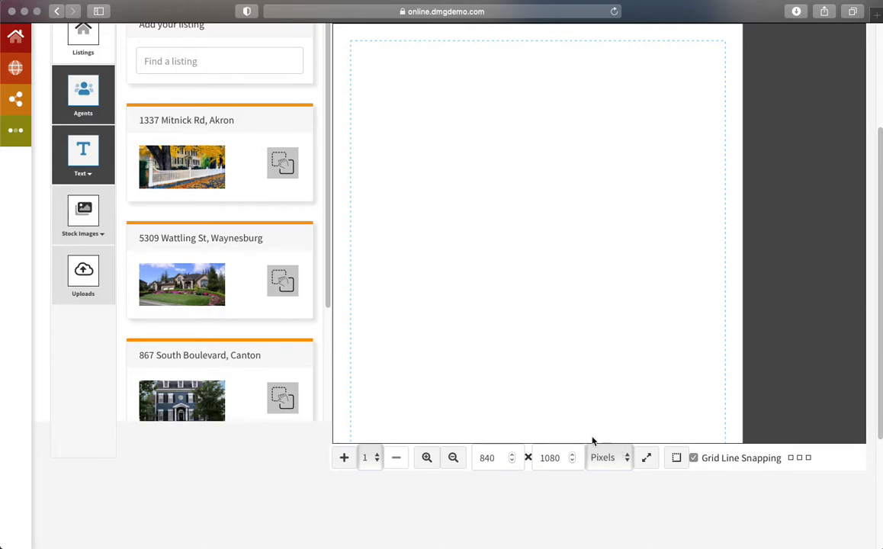
{"action": "left_click", "coordinate": [624, 460]}
{"action": "left_click", "coordinate": [614, 469]}
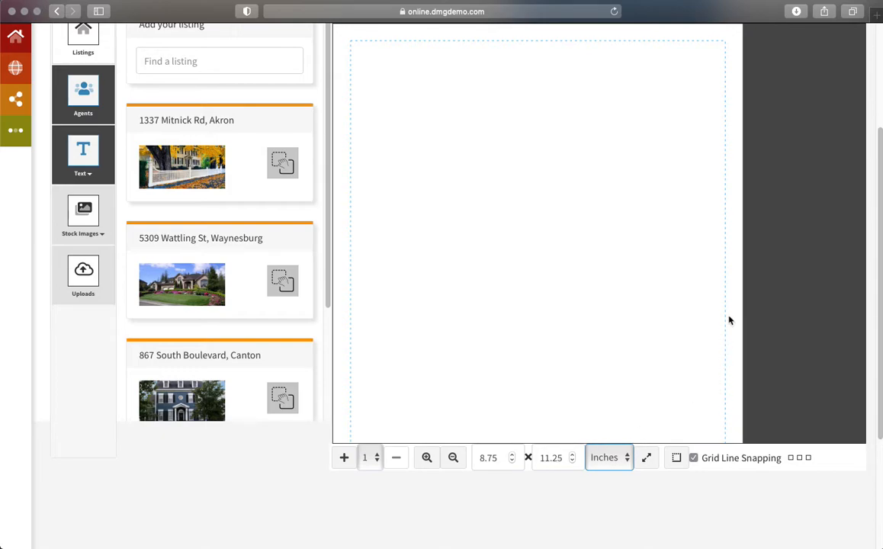
{"action": "left_click", "coordinate": [674, 459]}
{"action": "left_click", "coordinate": [597, 460]}
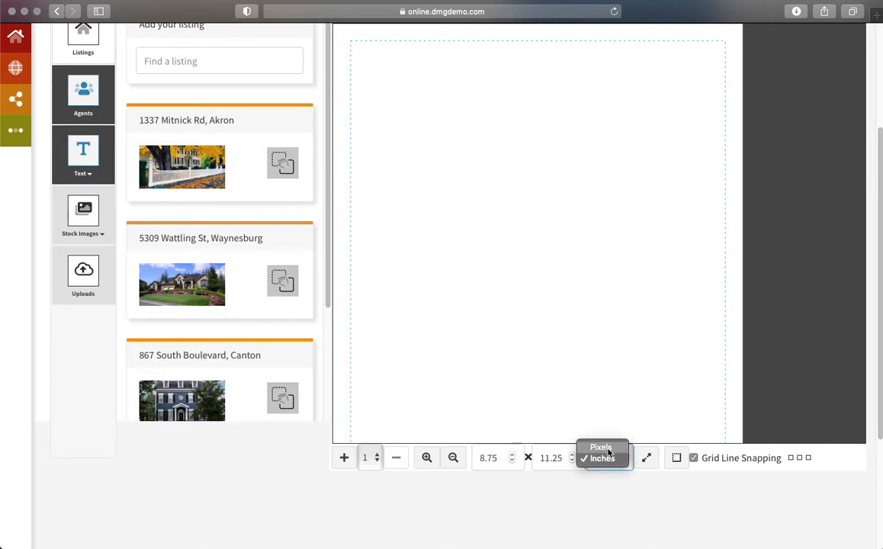
{"action": "left_click", "coordinate": [601, 449]}
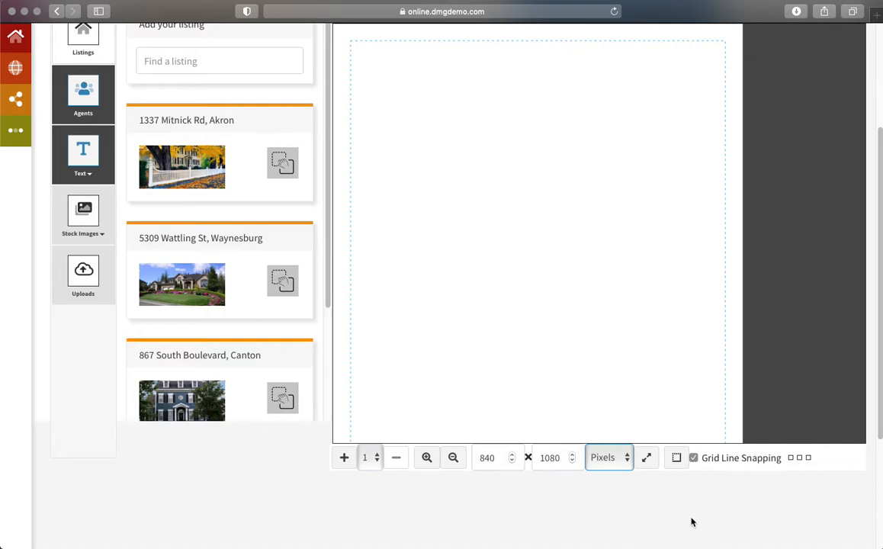
{"action": "left_click", "coordinate": [372, 462]}
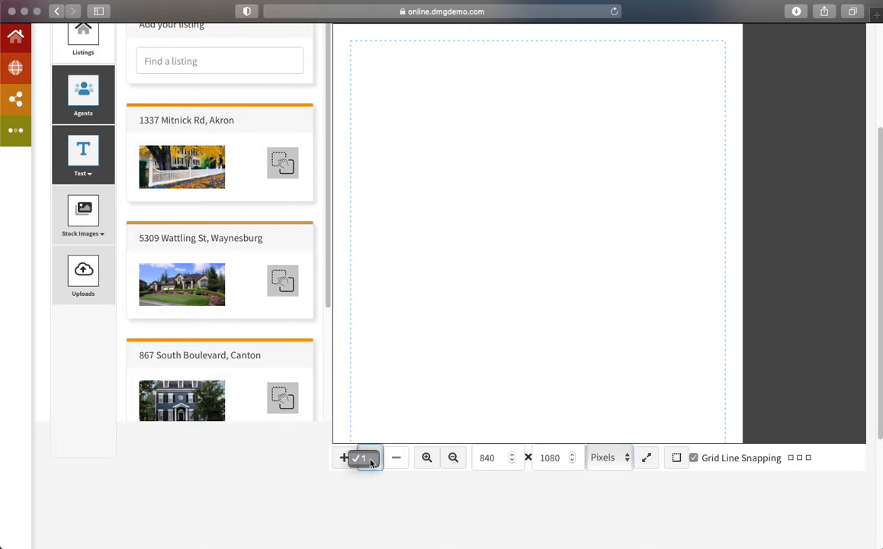
{"action": "left_click", "coordinate": [371, 462]}
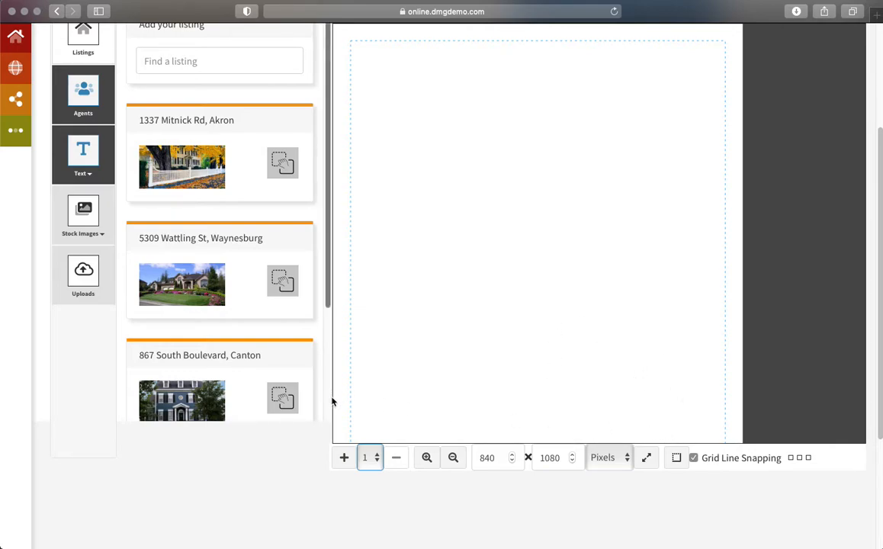
{"action": "left_click", "coordinate": [696, 459]}
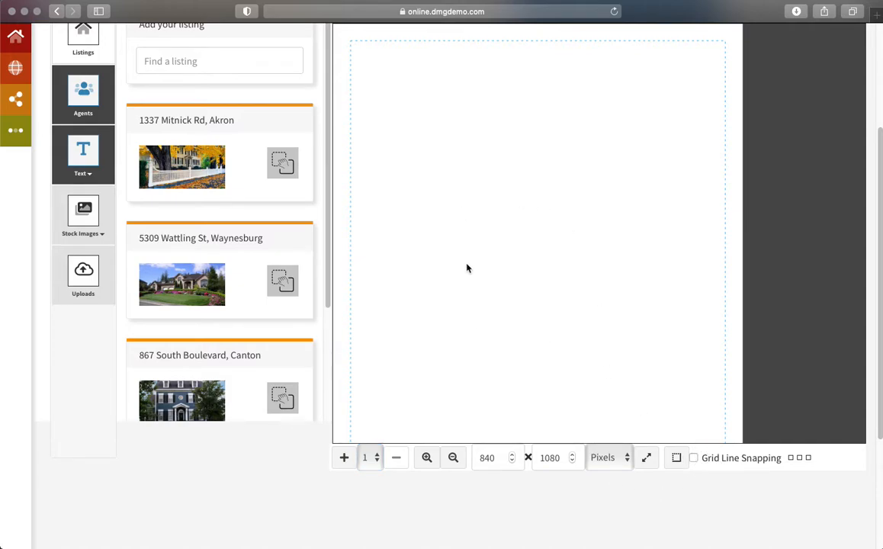
{"action": "left_click", "coordinate": [695, 459]}
{"action": "scroll", "coordinate": [313, 313], "scroll_direction": "up", "scroll_amount": 2}
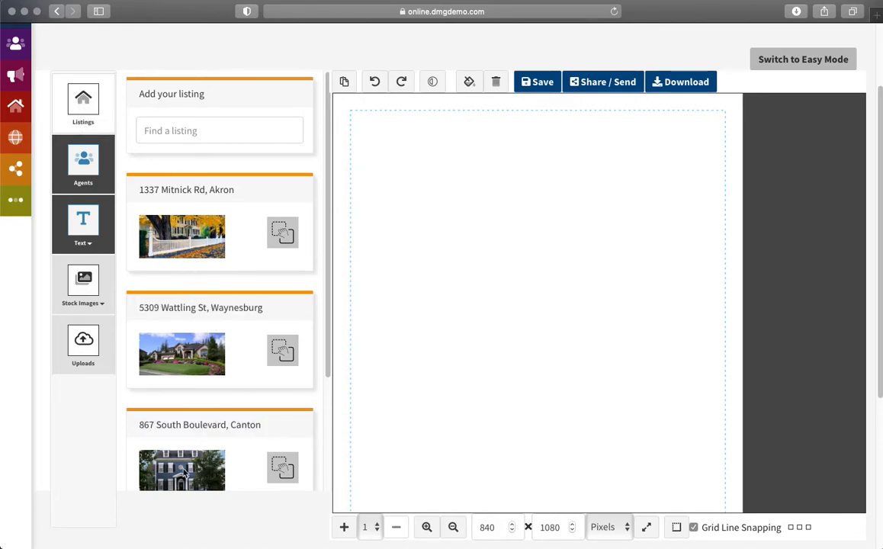
Step: Expand and collapse the Akron, Waynesburg and South Boulevard listings to view their pictures
{"action": "left_click", "coordinate": [169, 131]}
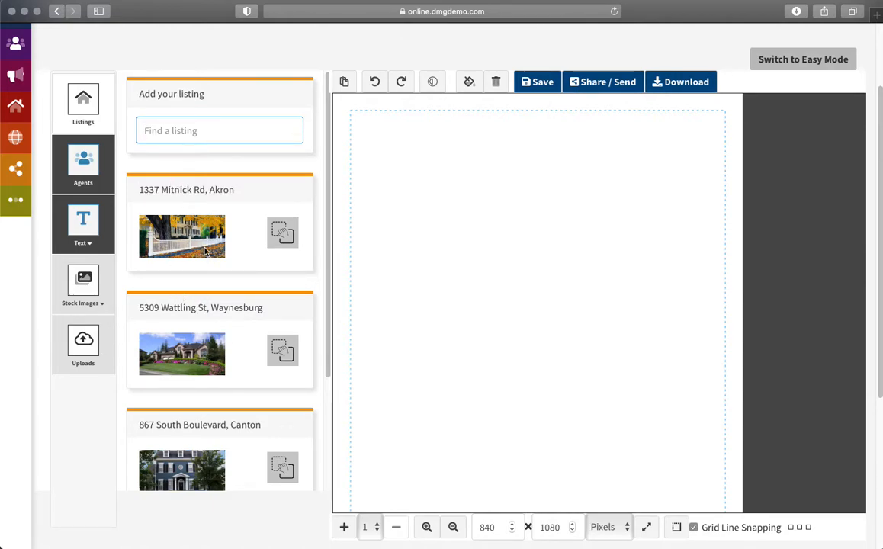
{"action": "left_click", "coordinate": [177, 188]}
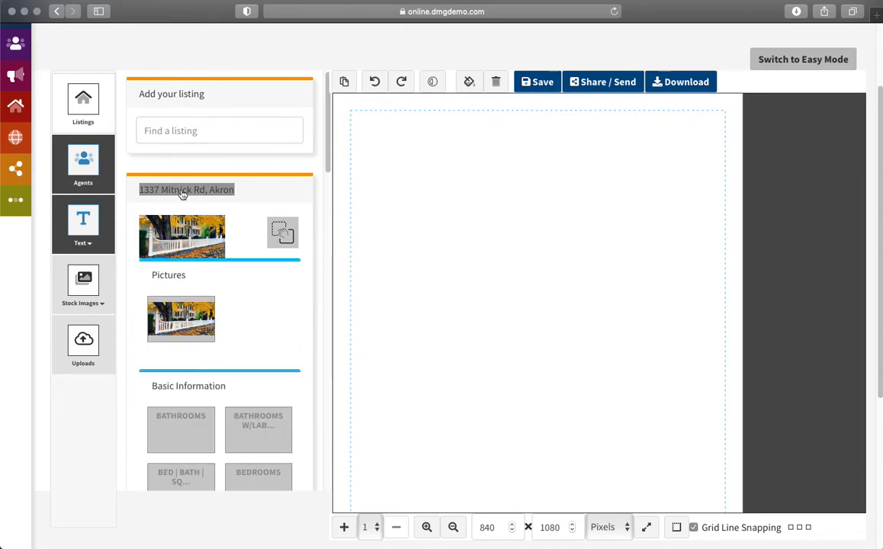
{"action": "triple_click", "coordinate": [171, 188]}
{"action": "triple_click", "coordinate": [173, 308]}
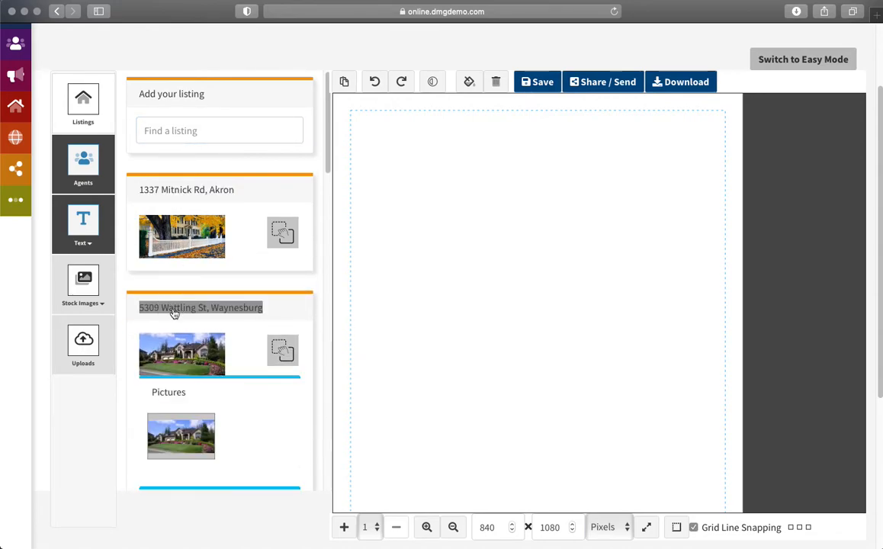
{"action": "scroll", "coordinate": [182, 320], "scroll_direction": "down", "scroll_amount": 3}
{"action": "triple_click", "coordinate": [182, 302]}
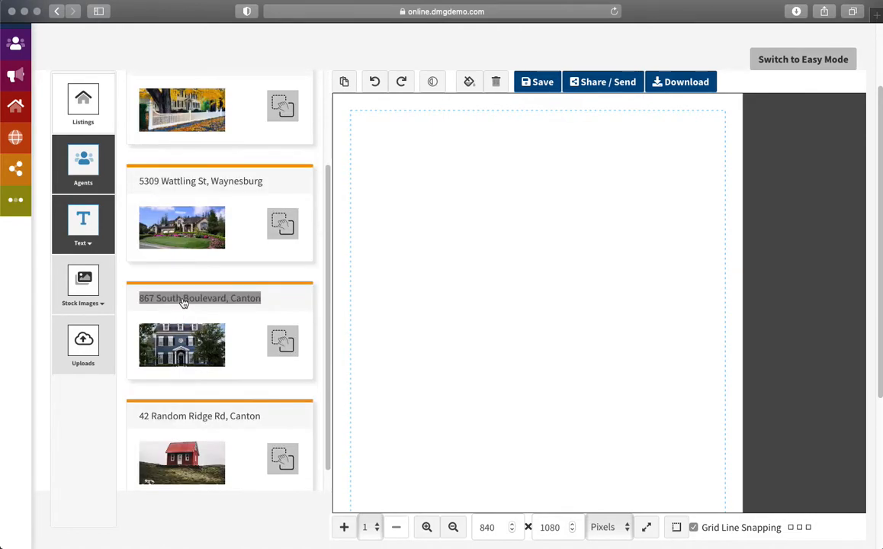
{"action": "scroll", "coordinate": [184, 303], "scroll_direction": "down", "scroll_amount": 4}
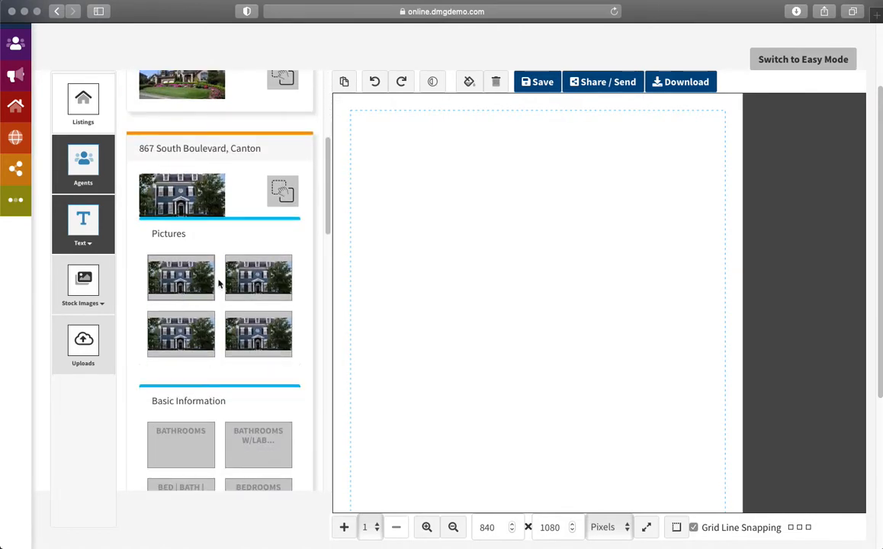
{"action": "triple_click", "coordinate": [183, 150]}
{"action": "scroll", "coordinate": [185, 231], "scroll_direction": "down", "scroll_amount": 3}
Step: Expand the 42 Random Ridge Rd, Canton listing and look through its three pictures
{"action": "triple_click", "coordinate": [185, 284]}
{"action": "scroll", "coordinate": [191, 288], "scroll_direction": "down", "scroll_amount": 5}
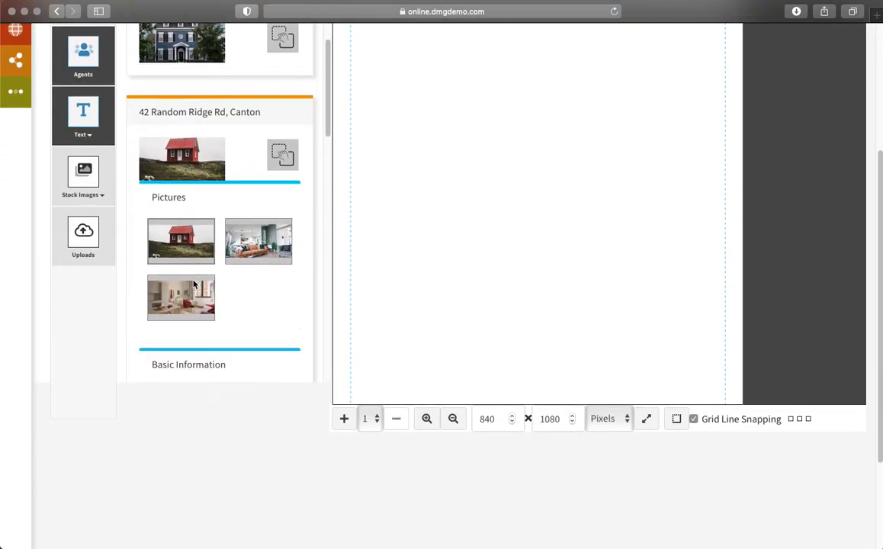
{"action": "scroll", "coordinate": [213, 282], "scroll_direction": "down", "scroll_amount": 1}
{"action": "scroll", "coordinate": [221, 267], "scroll_direction": "up", "scroll_amount": 7}
{"action": "scroll", "coordinate": [227, 255], "scroll_direction": "down", "scroll_amount": 2}
{"action": "scroll", "coordinate": [225, 244], "scroll_direction": "down", "scroll_amount": 2}
{"action": "left_click", "coordinate": [189, 143]}
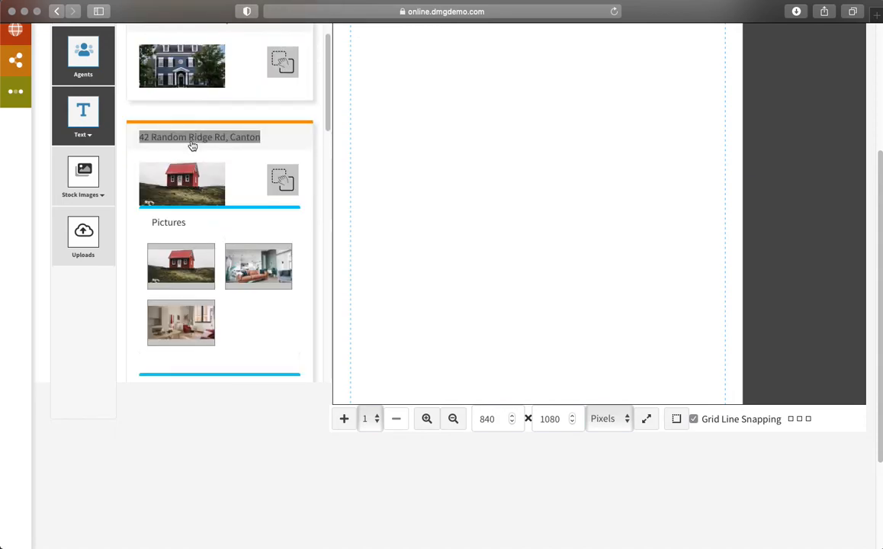
{"action": "scroll", "coordinate": [202, 135], "scroll_direction": "down", "scroll_amount": 3}
{"action": "scroll", "coordinate": [506, 230], "scroll_direction": "up", "scroll_amount": 3}
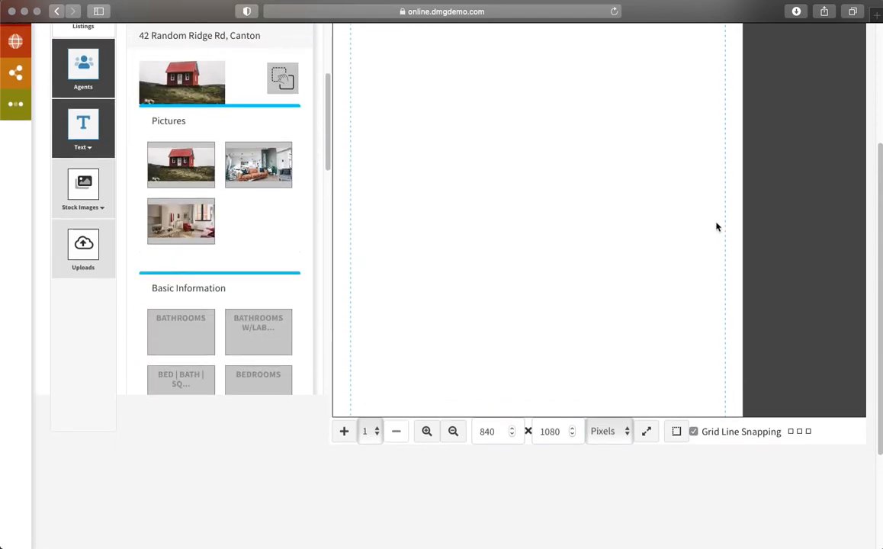
{"action": "scroll", "coordinate": [610, 237], "scroll_direction": "up", "scroll_amount": 2}
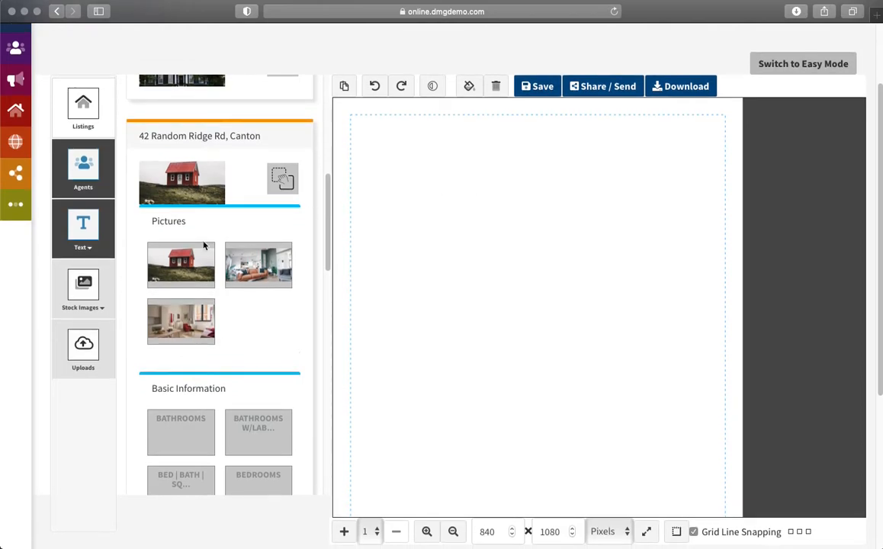
{"action": "scroll", "coordinate": [228, 229], "scroll_direction": "down", "scroll_amount": 1}
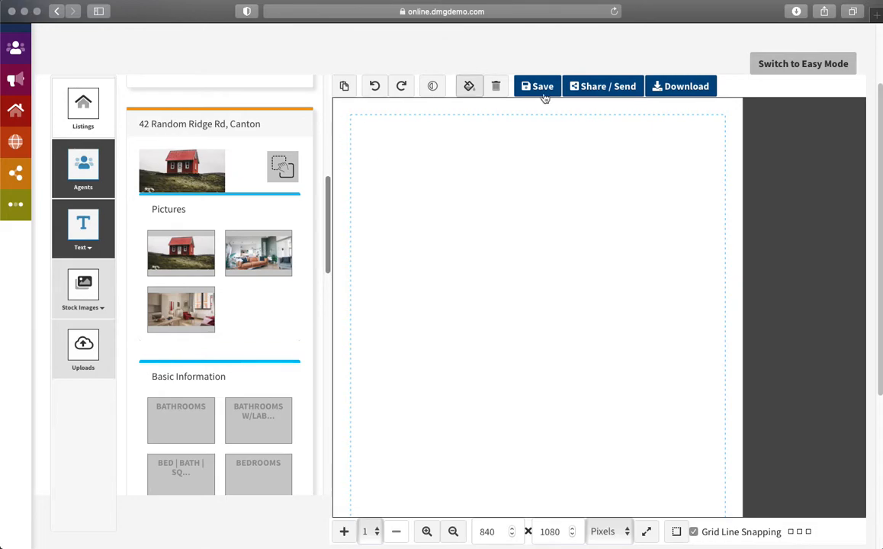
Step: Place the red-house photo from 42 Random Ridge Rd on the flyer, enlarge it, and select it
{"action": "left_click", "coordinate": [168, 257]}
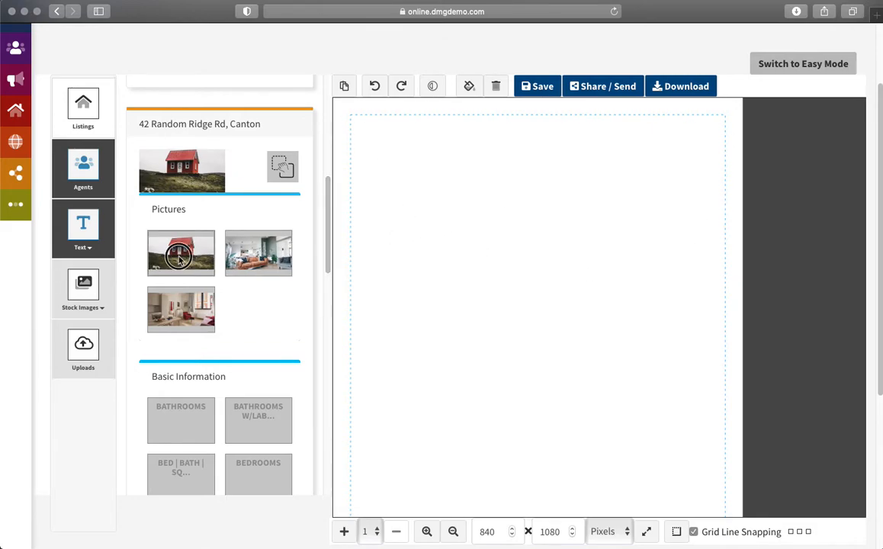
{"action": "left_click_drag", "start_coordinate": [481, 302], "coordinate": [500, 321]}
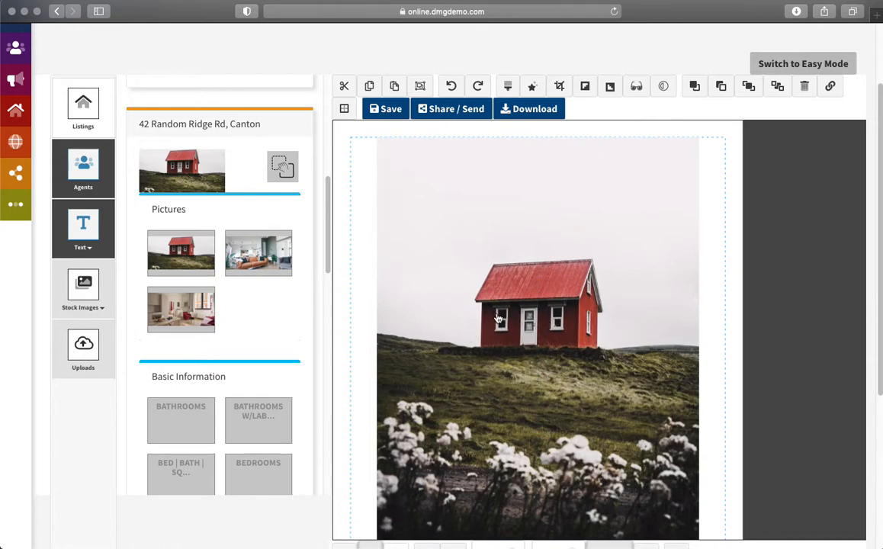
{"action": "scroll", "coordinate": [676, 304], "scroll_direction": "down", "scroll_amount": 5}
{"action": "scroll", "coordinate": [676, 304], "scroll_direction": "up", "scroll_amount": 5}
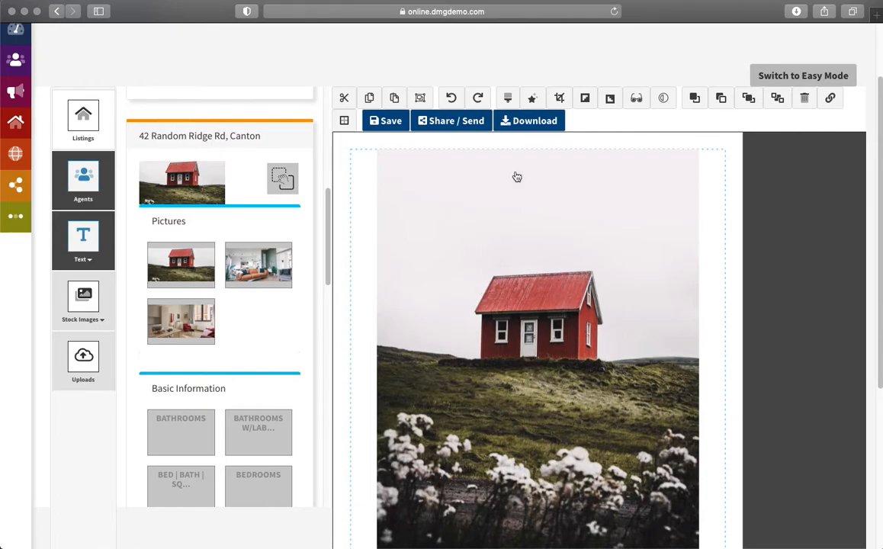
{"action": "left_click", "coordinate": [429, 265]}
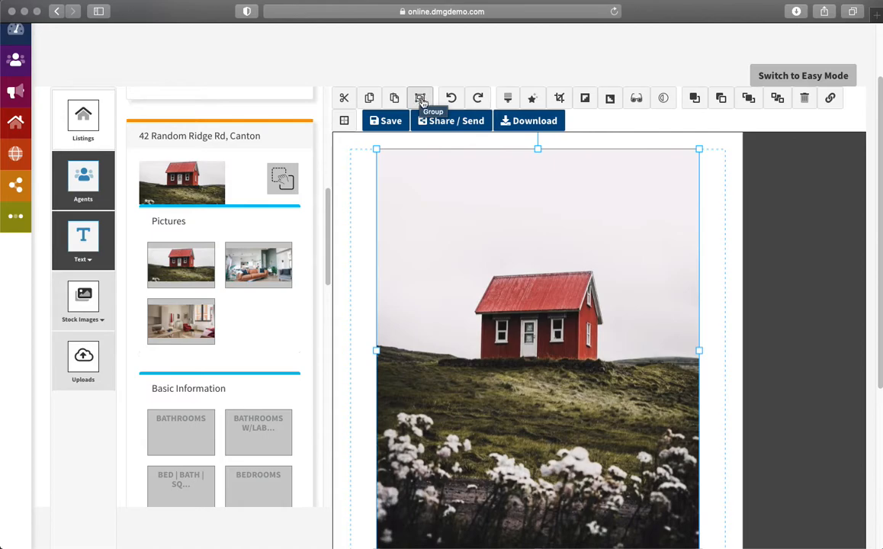
Step: Recolour the house photo to hue 127 and contrast 14, making the house blue and grass purple
{"action": "left_click", "coordinate": [505, 102]}
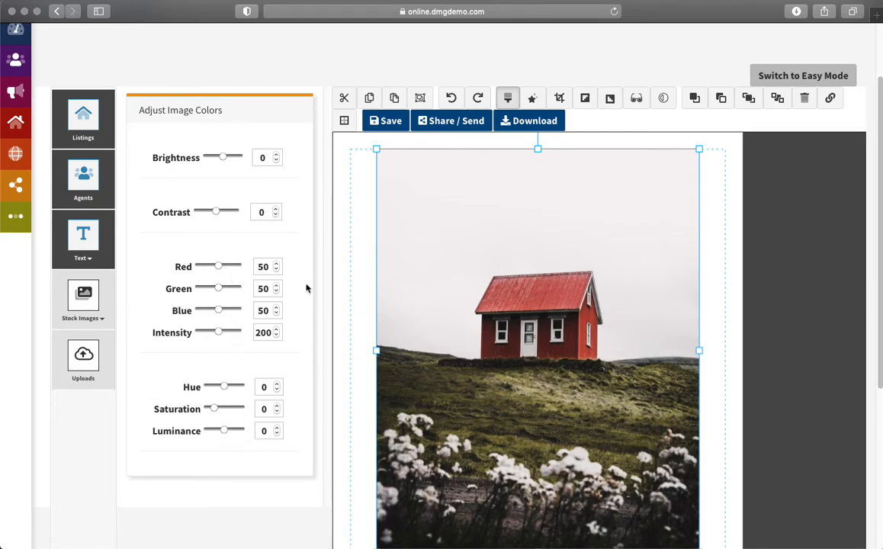
{"action": "mouse_move", "coordinate": [221, 268]}
{"action": "left_mouse_down"}
{"action": "mouse_move", "coordinate": [230, 263]}
{"action": "mouse_move", "coordinate": [218, 267]}
{"action": "left_mouse_up"}
{"action": "left_click_drag", "start_coordinate": [227, 389], "coordinate": [232, 389]}
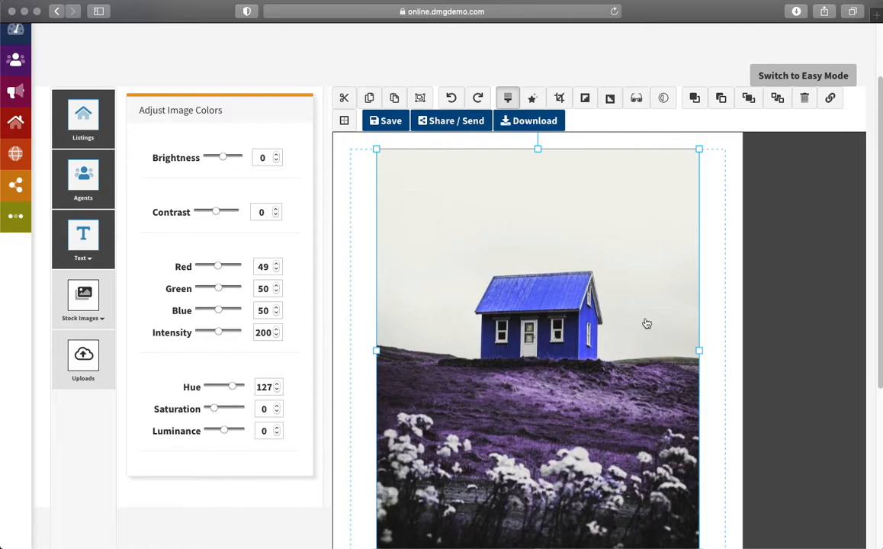
{"action": "left_click_drag", "start_coordinate": [218, 214], "coordinate": [221, 215]}
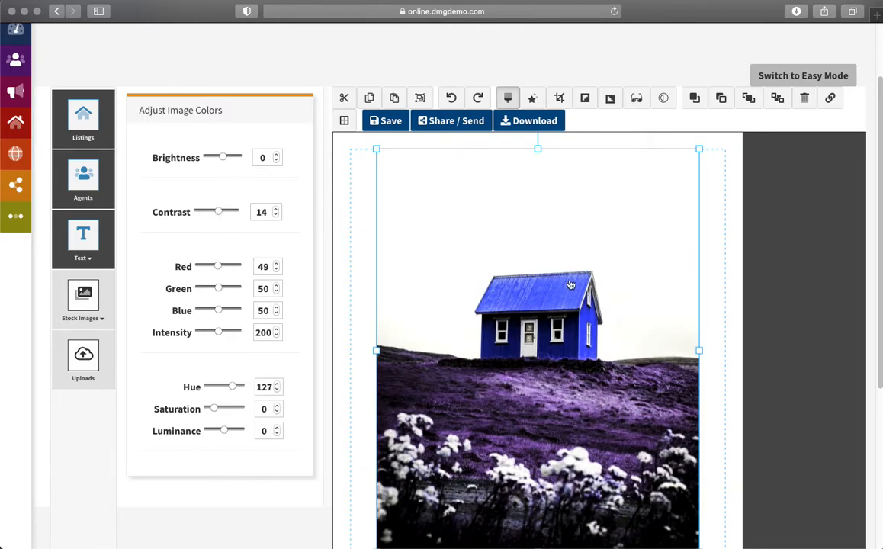
Step: Try a blur on the house photo's Image Effect settings, then return blur to 0
{"action": "left_click", "coordinate": [535, 100]}
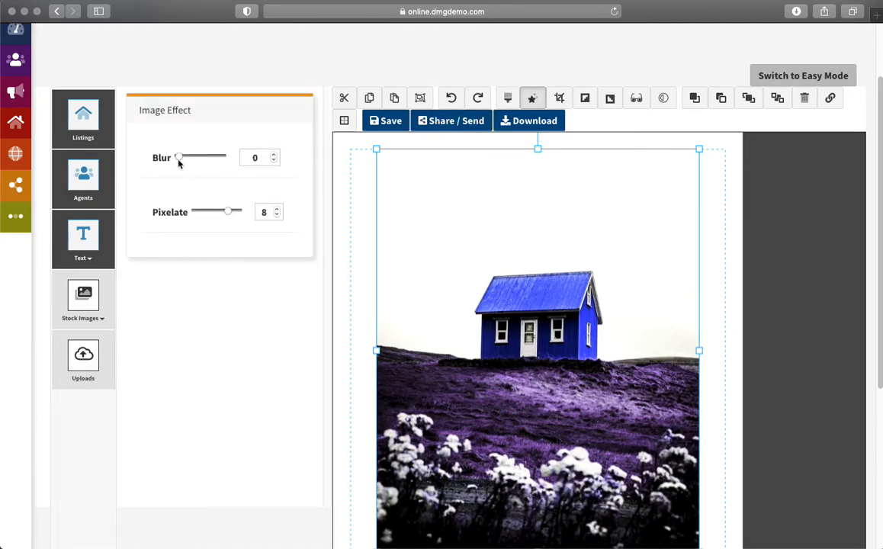
{"action": "left_click_drag", "start_coordinate": [180, 160], "coordinate": [211, 158]}
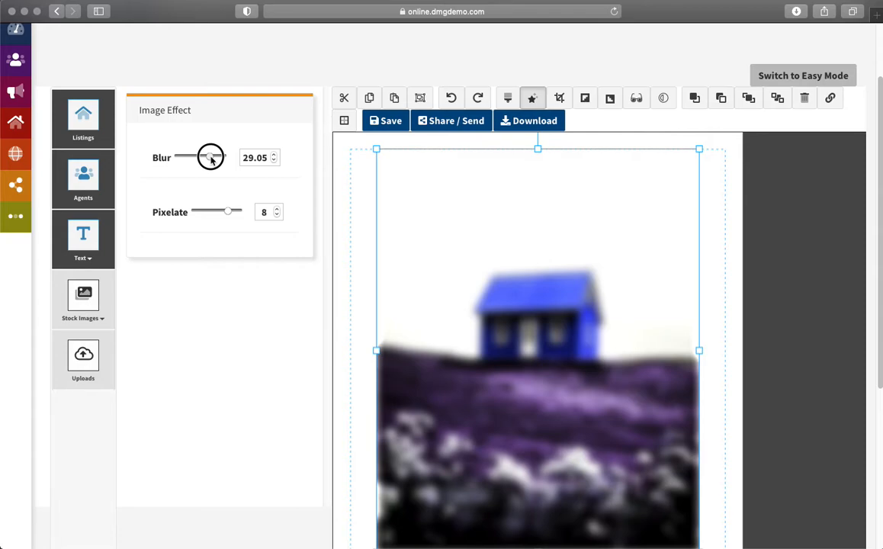
{"action": "left_click_drag", "start_coordinate": [211, 159], "coordinate": [165, 155]}
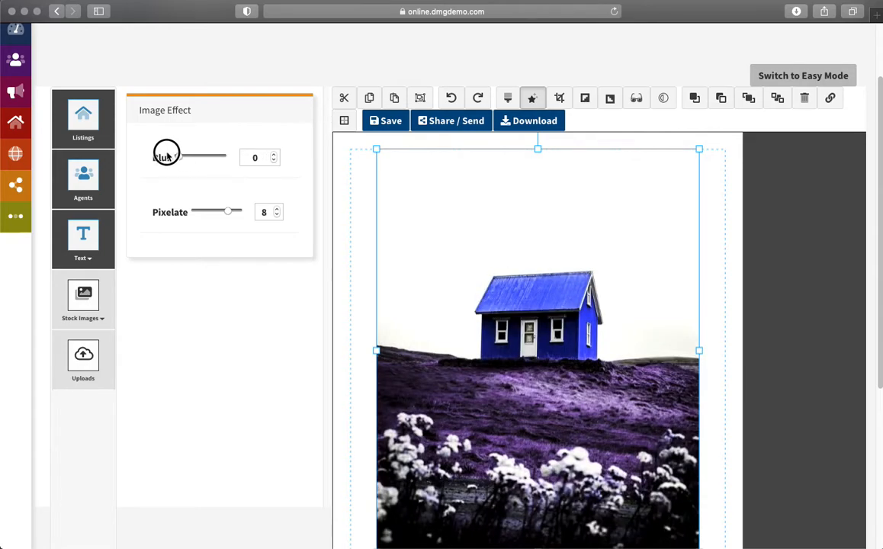
Step: Try Square, Circle and 16x9 crop frames on the photo, then return to Freehand
{"action": "left_click", "coordinate": [560, 100]}
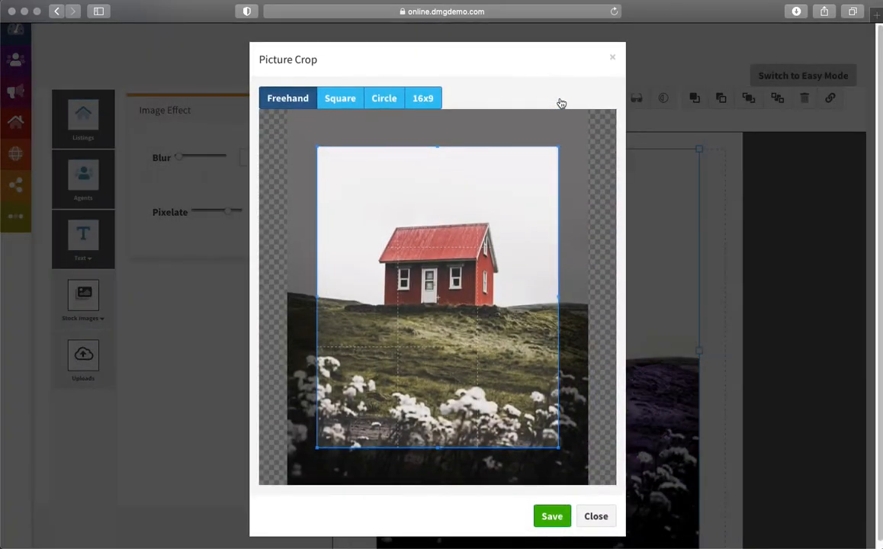
{"action": "left_click", "coordinate": [339, 99]}
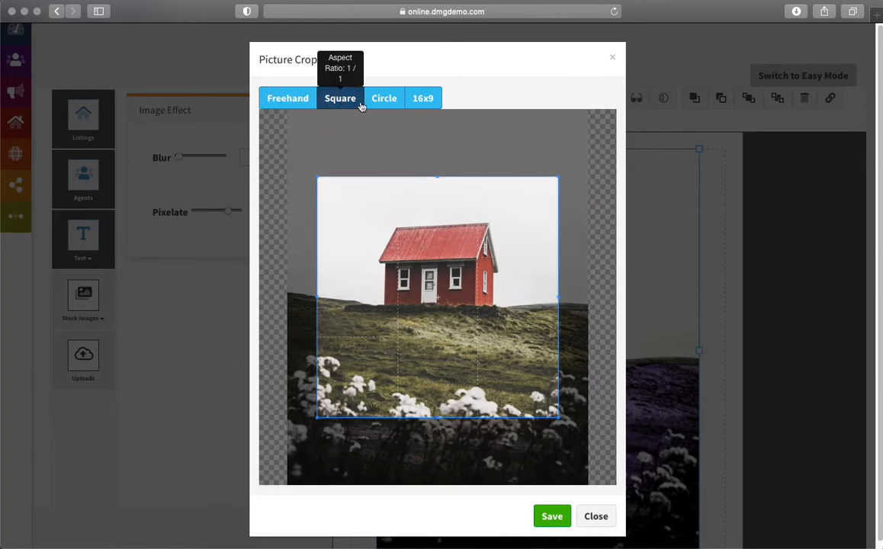
{"action": "left_click", "coordinate": [384, 98]}
{"action": "left_click", "coordinate": [422, 99]}
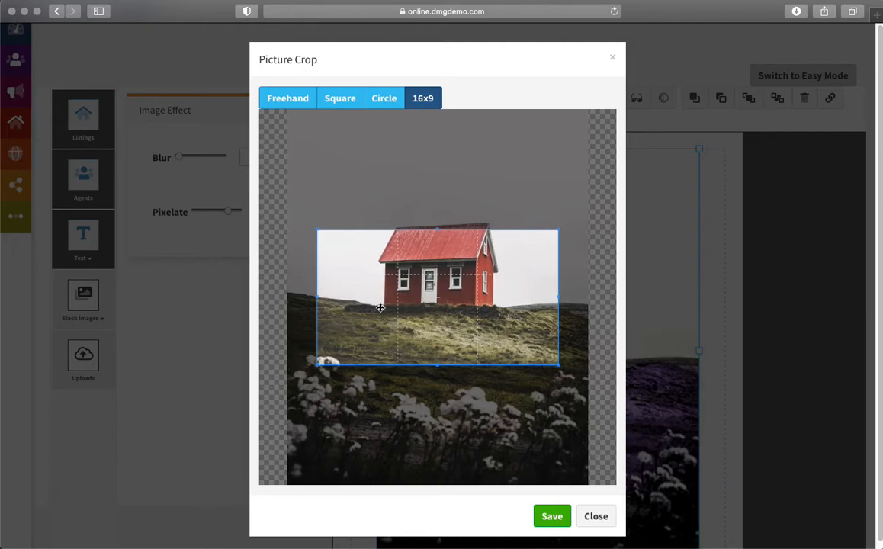
{"action": "left_click", "coordinate": [293, 102]}
Step: Move and resize the freehand crop frame to surround the house and field
{"action": "left_click_drag", "start_coordinate": [407, 300], "coordinate": [353, 333]}
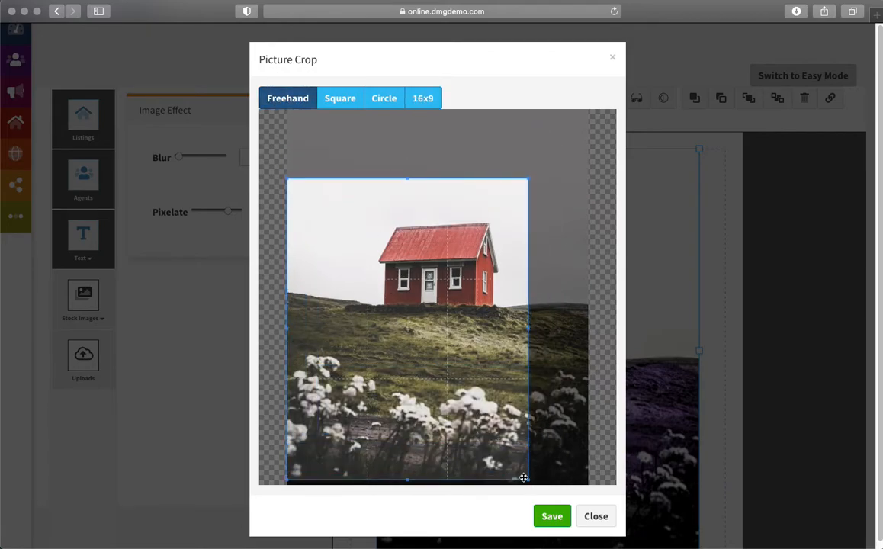
{"action": "left_click_drag", "start_coordinate": [527, 481], "coordinate": [628, 363]}
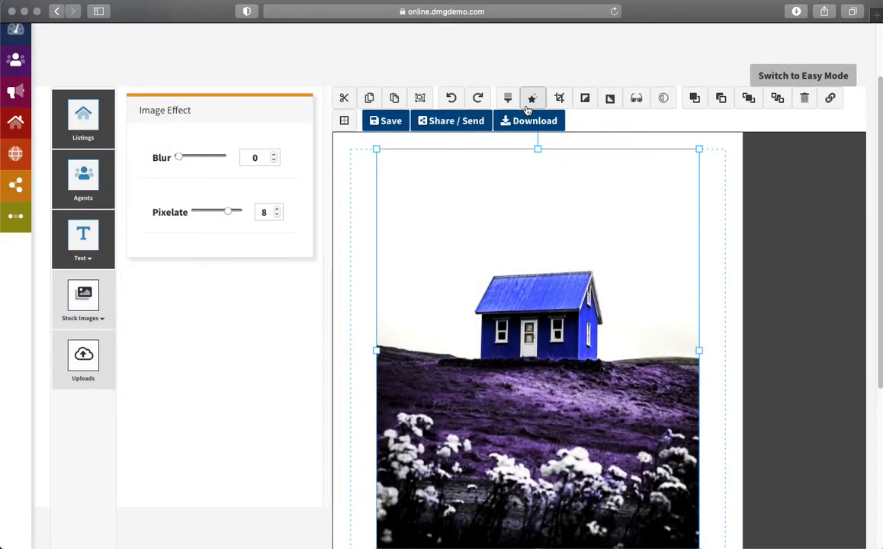
{"action": "left_click", "coordinate": [559, 98]}
{"action": "left_click_drag", "start_coordinate": [436, 277], "coordinate": [419, 314]}
{"action": "left_click_drag", "start_coordinate": [336, 445], "coordinate": [283, 327]}
Step: Stretch the crop frame into a wide strip to the photo's right edge and save the crop
{"action": "left_click_drag", "start_coordinate": [460, 199], "coordinate": [437, 242]}
{"action": "left_click_drag", "start_coordinate": [573, 373], "coordinate": [595, 373]}
{"action": "left_click", "coordinate": [550, 516]}
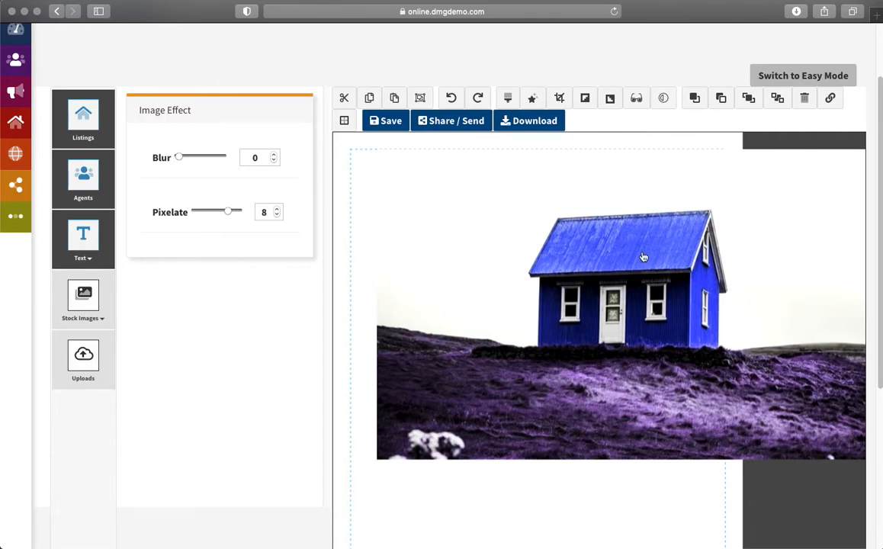
Step: Resize and position the cropped photo to span the full width across the top of the flyer
{"action": "mouse_move", "coordinate": [643, 257]}
{"action": "left_mouse_down"}
{"action": "mouse_move", "coordinate": [641, 276]}
{"action": "mouse_move", "coordinate": [591, 278]}
{"action": "mouse_move", "coordinate": [647, 267]}
{"action": "left_mouse_up"}
{"action": "left_click_drag", "start_coordinate": [380, 468], "coordinate": [485, 404]}
{"action": "left_click_drag", "start_coordinate": [714, 296], "coordinate": [580, 290]}
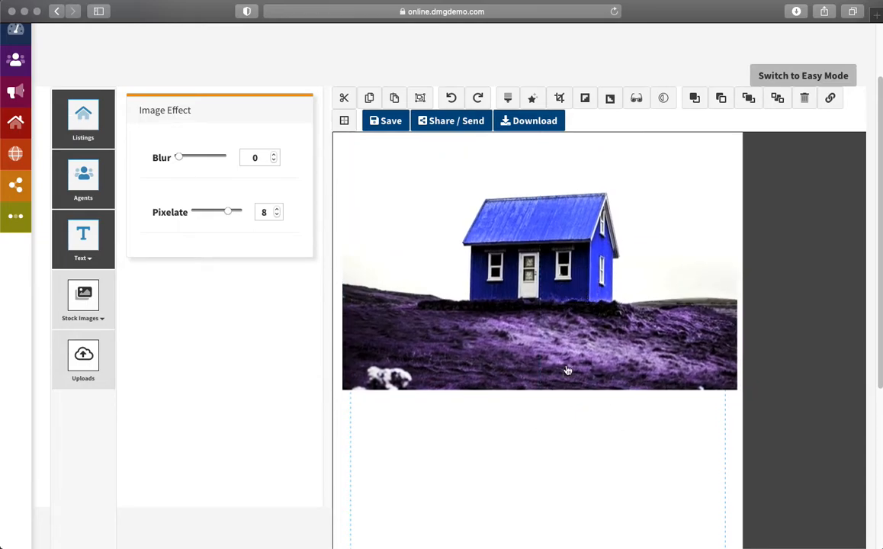
{"action": "left_click_drag", "start_coordinate": [777, 347], "coordinate": [796, 341]}
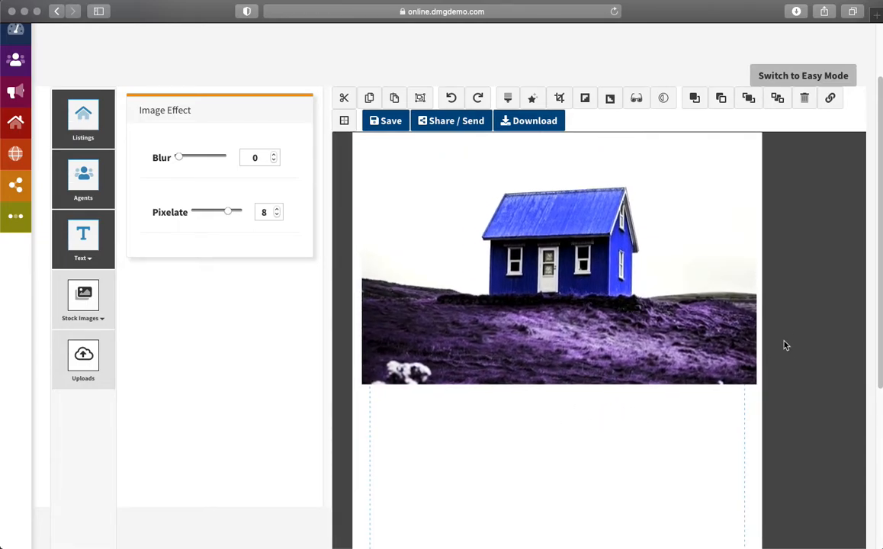
{"action": "scroll", "coordinate": [785, 376], "scroll_direction": "down", "scroll_amount": 1}
{"action": "left_click_drag", "start_coordinate": [800, 306], "coordinate": [800, 375]}
{"action": "left_click_drag", "start_coordinate": [538, 380], "coordinate": [528, 370]}
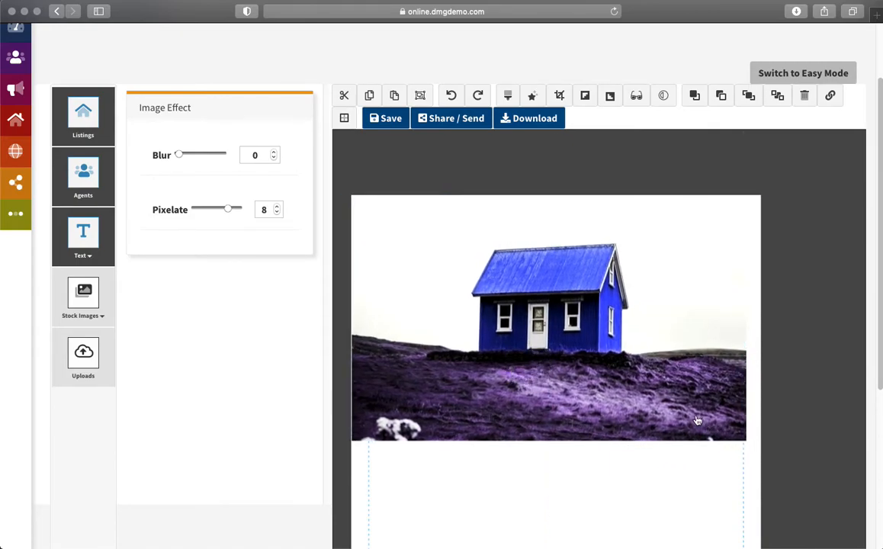
{"action": "left_click", "coordinate": [731, 433]}
{"action": "left_click_drag", "start_coordinate": [747, 442], "coordinate": [761, 451]}
{"action": "left_click", "coordinate": [589, 465]}
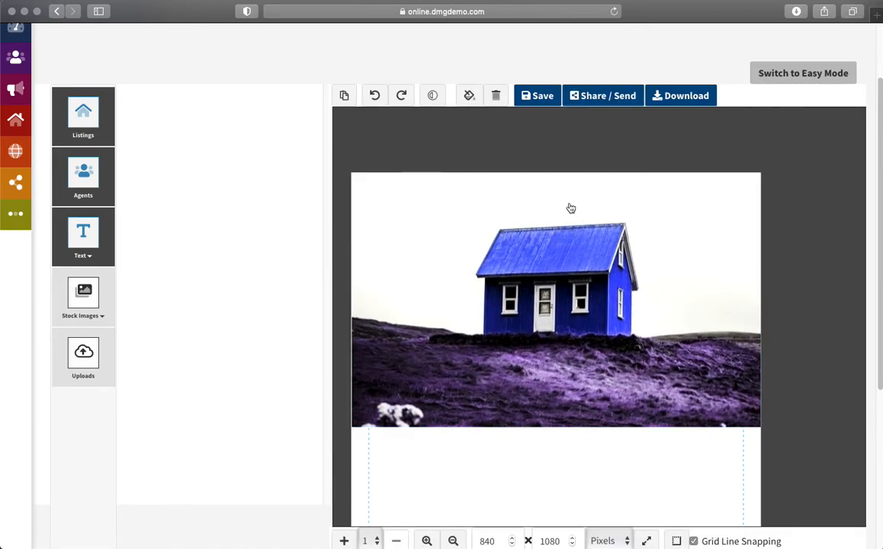
Step: Test horizontal and vertical flips on the house photo, restore its orientation, and show Shadow Properties
{"action": "left_click", "coordinate": [551, 303]}
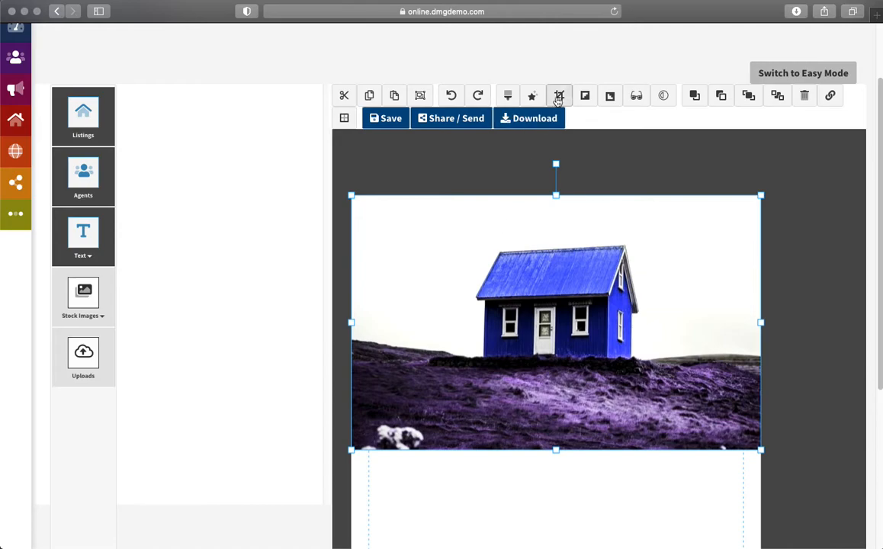
{"action": "left_click", "coordinate": [585, 96]}
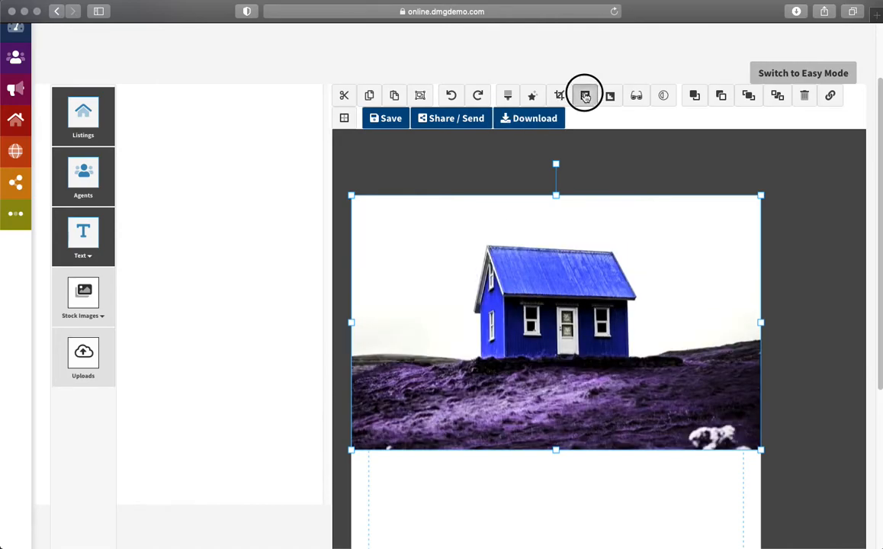
{"action": "left_click", "coordinate": [586, 93]}
{"action": "left_click", "coordinate": [608, 97]}
{"action": "left_click", "coordinate": [609, 97]}
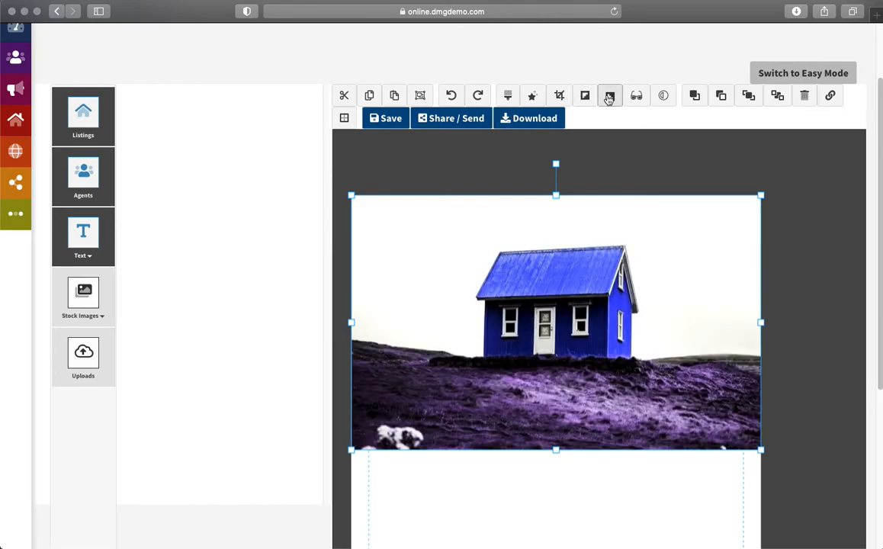
{"action": "left_click", "coordinate": [592, 99]}
{"action": "left_click", "coordinate": [592, 99]}
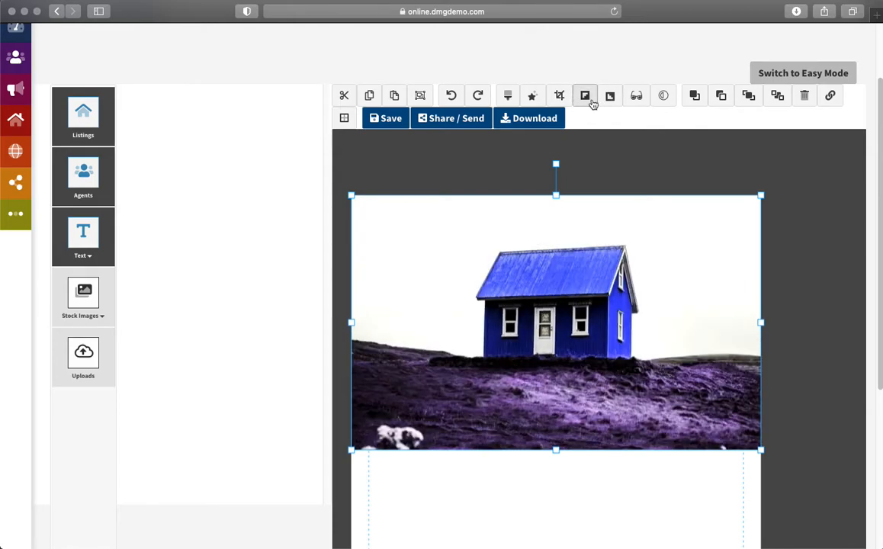
{"action": "left_click", "coordinate": [638, 96]}
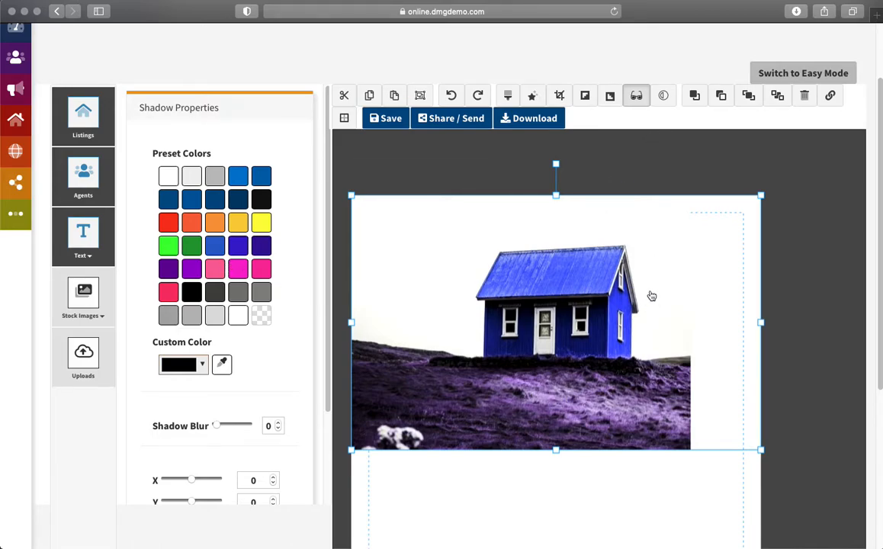
Step: Shrink the house photo and move it toward the top centre of the page
{"action": "left_click", "coordinate": [550, 351]}
{"action": "left_click_drag", "start_coordinate": [352, 451], "coordinate": [456, 387]}
{"action": "left_click_drag", "start_coordinate": [557, 317], "coordinate": [533, 346]}
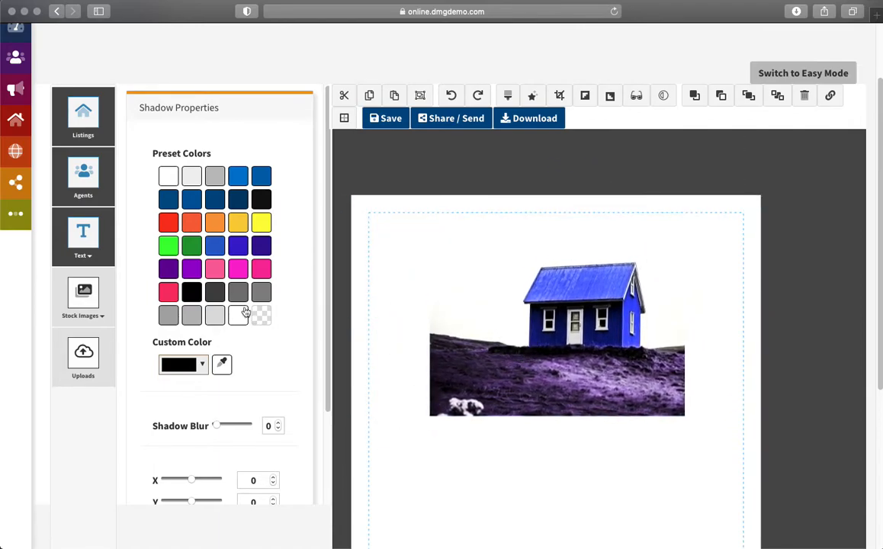
Step: Give the photo a drop shadow with blur 19, X offset 21 and Y offset 24
{"action": "left_click_drag", "start_coordinate": [218, 426], "coordinate": [223, 425]}
{"action": "scroll", "coordinate": [221, 456], "scroll_direction": "down", "scroll_amount": 1}
{"action": "left_click_drag", "start_coordinate": [191, 464], "coordinate": [193, 484]}
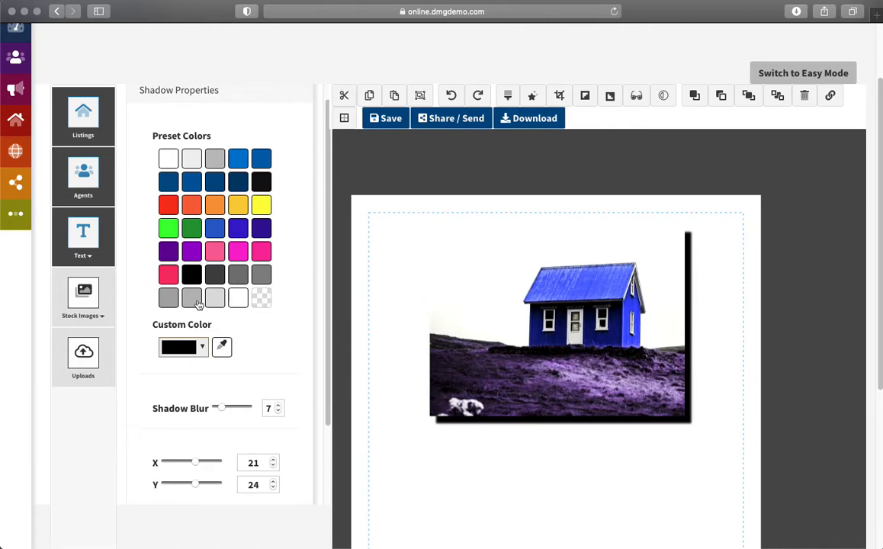
{"action": "scroll", "coordinate": [259, 364], "scroll_direction": "down", "scroll_amount": 1}
{"action": "left_click_drag", "start_coordinate": [222, 374], "coordinate": [244, 397]}
{"action": "scroll", "coordinate": [292, 357], "scroll_direction": "down", "scroll_amount": 3}
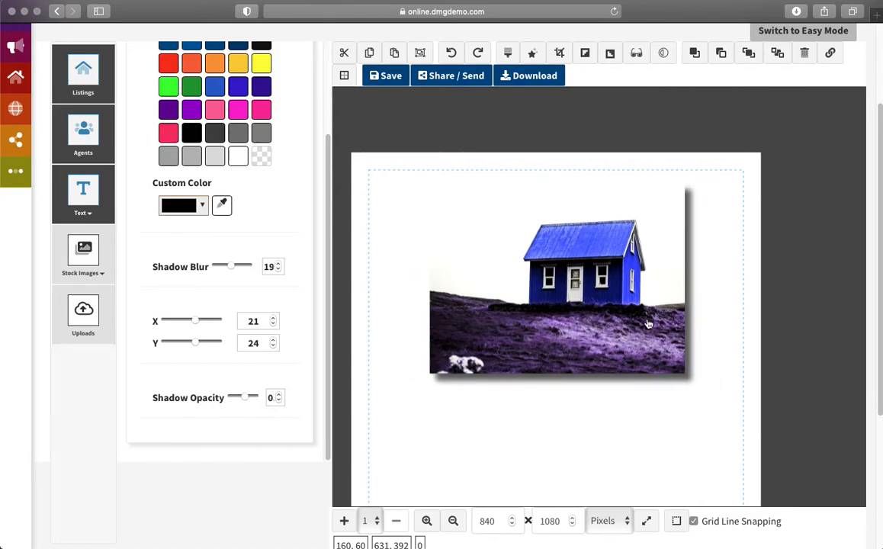
{"action": "left_click_drag", "start_coordinate": [583, 273], "coordinate": [560, 273]}
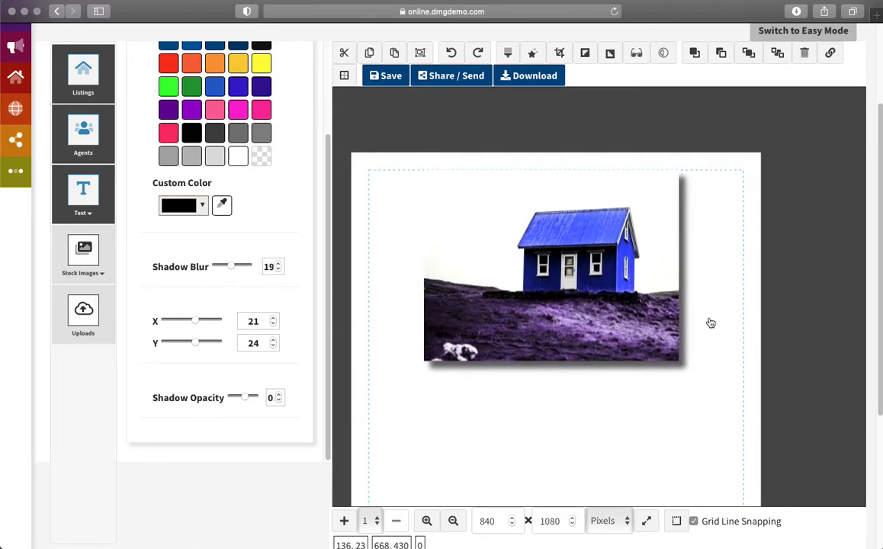
{"action": "left_click", "coordinate": [533, 227]}
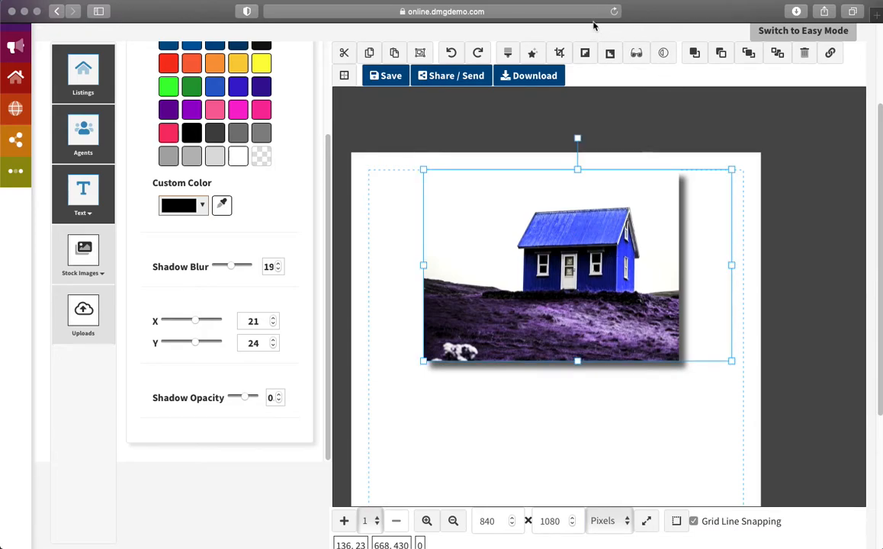
Step: Fade the house photo to 0.64 opacity
{"action": "left_click", "coordinate": [663, 52]}
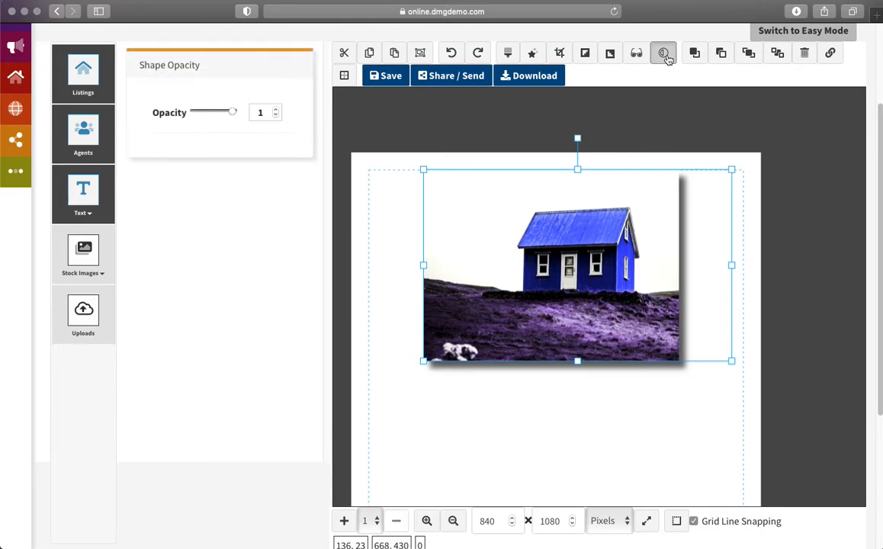
{"action": "left_click", "coordinate": [231, 112]}
{"action": "mouse_move", "coordinate": [231, 112]}
{"action": "left_mouse_down"}
{"action": "mouse_move", "coordinate": [220, 113]}
{"action": "mouse_move", "coordinate": [243, 112]}
{"action": "left_mouse_up"}
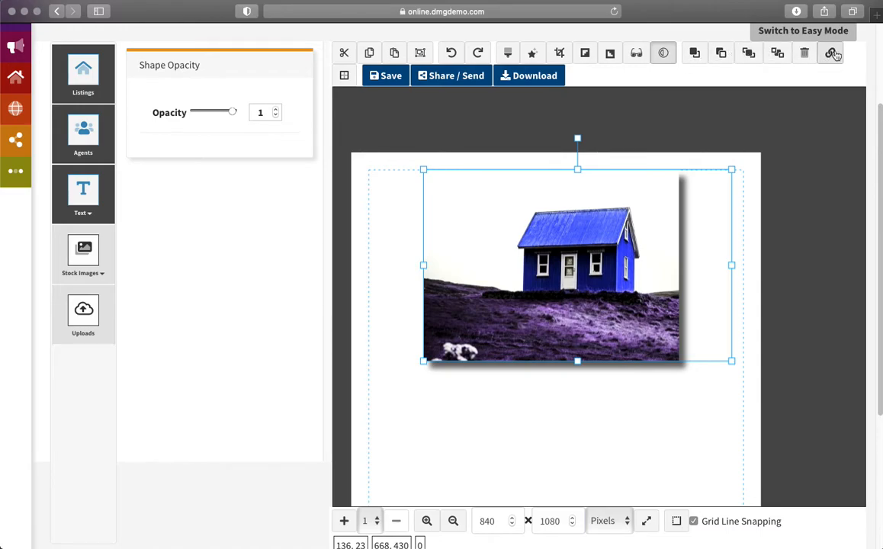
Step: Close the photo's link field without adding a link and bring up Border Properties
{"action": "left_click", "coordinate": [834, 53]}
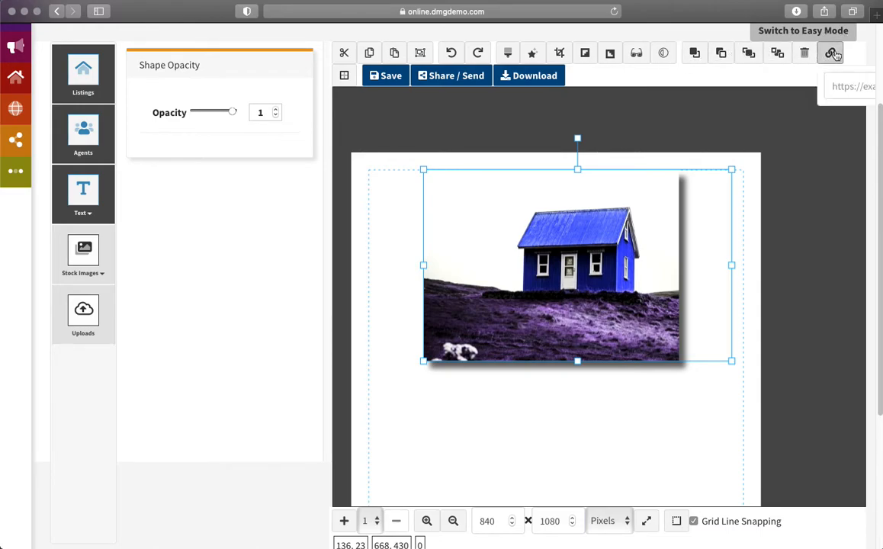
{"action": "left_click", "coordinate": [845, 80]}
{"action": "left_click", "coordinate": [835, 57]}
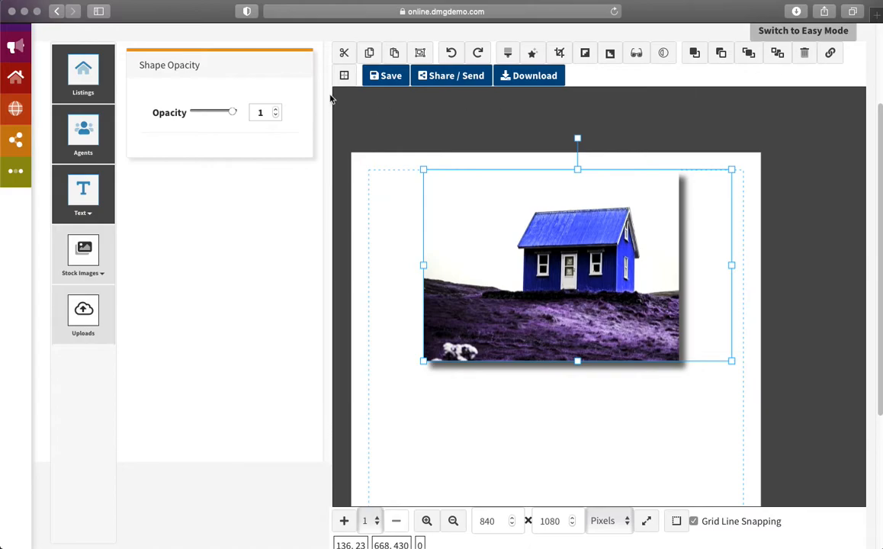
{"action": "left_click", "coordinate": [344, 77]}
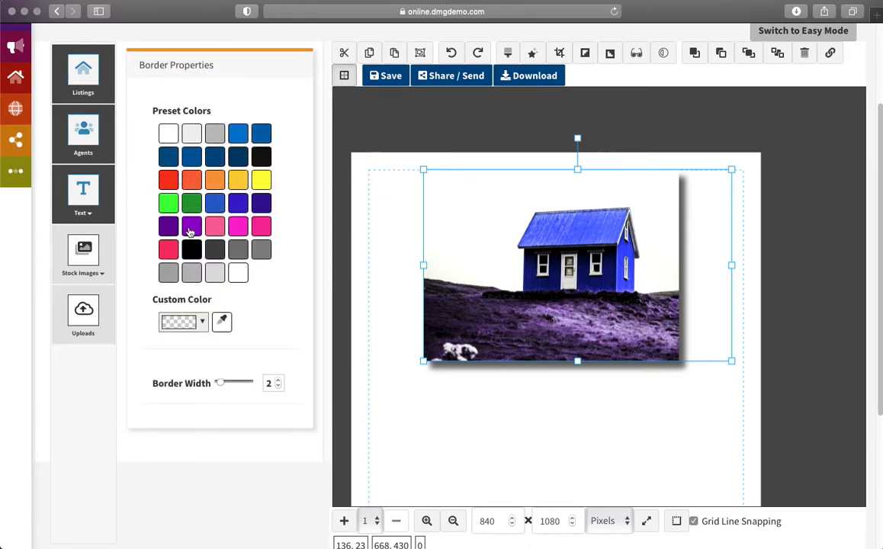
Step: Try a thick 40-wide border on the house photo, ending at border width 0
{"action": "mouse_move", "coordinate": [219, 386]}
{"action": "left_mouse_down"}
{"action": "mouse_move", "coordinate": [276, 388]}
{"action": "mouse_move", "coordinate": [215, 390]}
{"action": "left_mouse_up"}
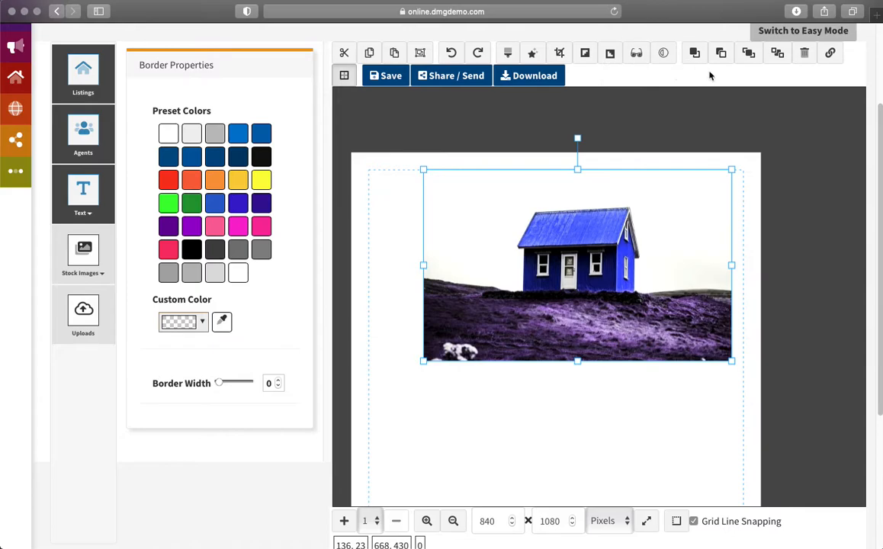
Step: Flip the photo vertically and horizontally, then restore its original orientation
{"action": "left_click", "coordinate": [610, 54]}
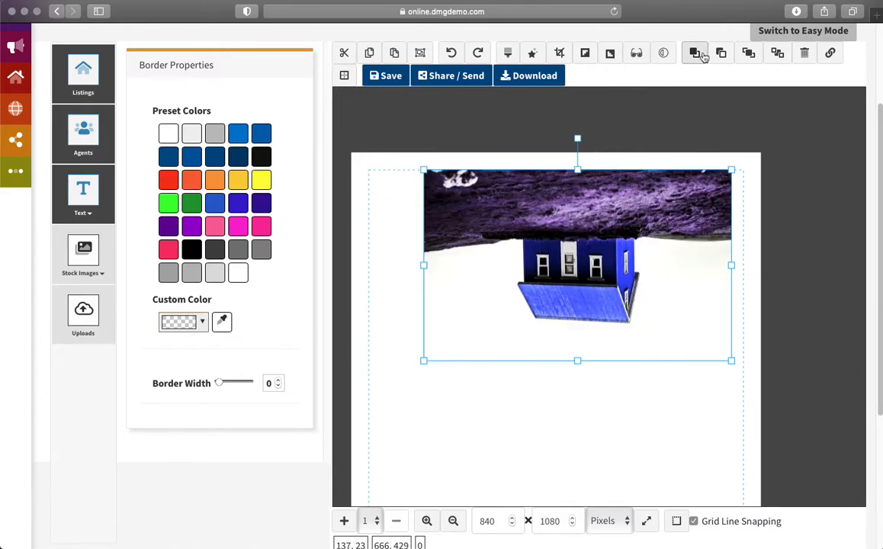
{"action": "left_click", "coordinate": [586, 53]}
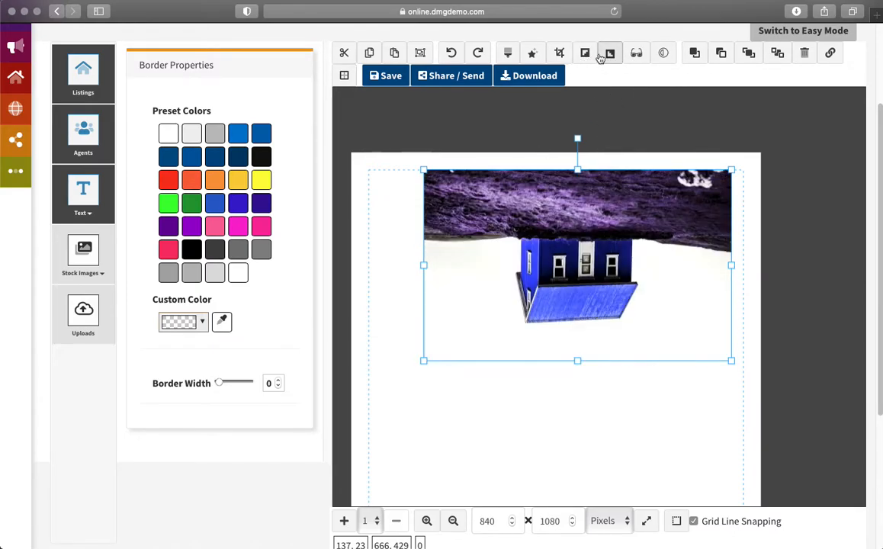
{"action": "left_click", "coordinate": [611, 53]}
{"action": "left_click", "coordinate": [593, 59]}
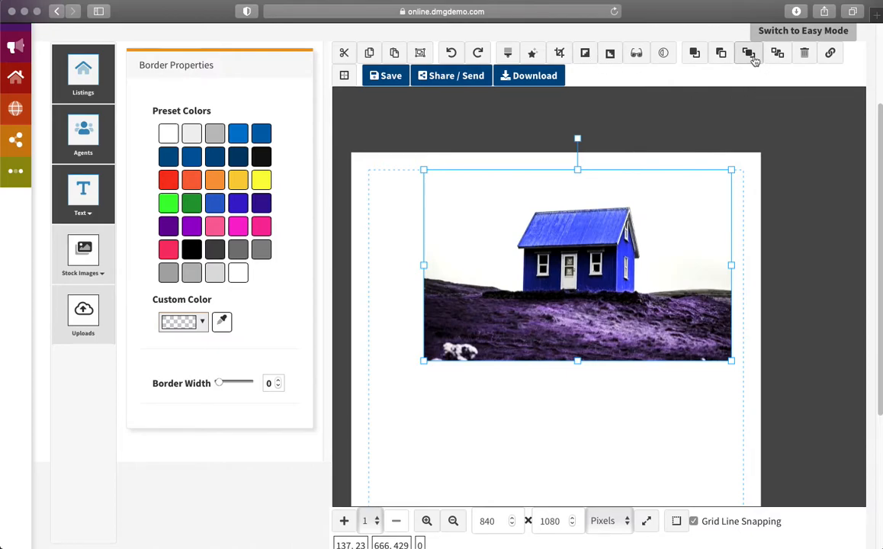
Step: Give the photo a down-right shadow (Y 65, full opacity, blur 31) and move it left
{"action": "left_click", "coordinate": [636, 53]}
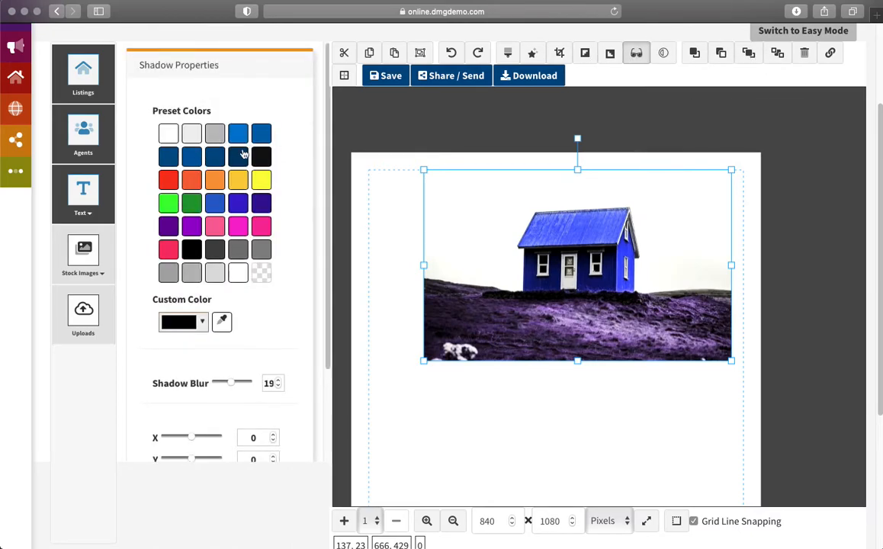
{"action": "scroll", "coordinate": [251, 272], "scroll_direction": "down", "scroll_amount": 3}
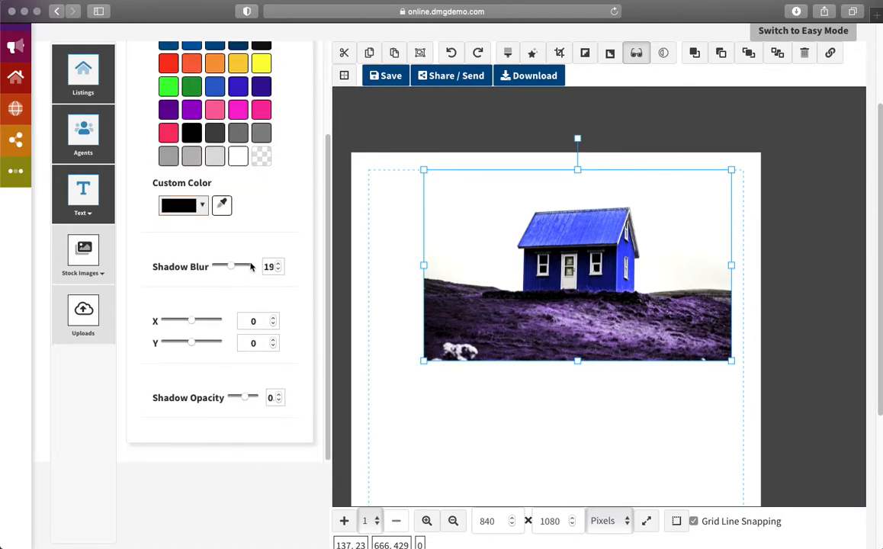
{"action": "left_click_drag", "start_coordinate": [191, 321], "coordinate": [200, 343]}
{"action": "left_click", "coordinate": [244, 396]}
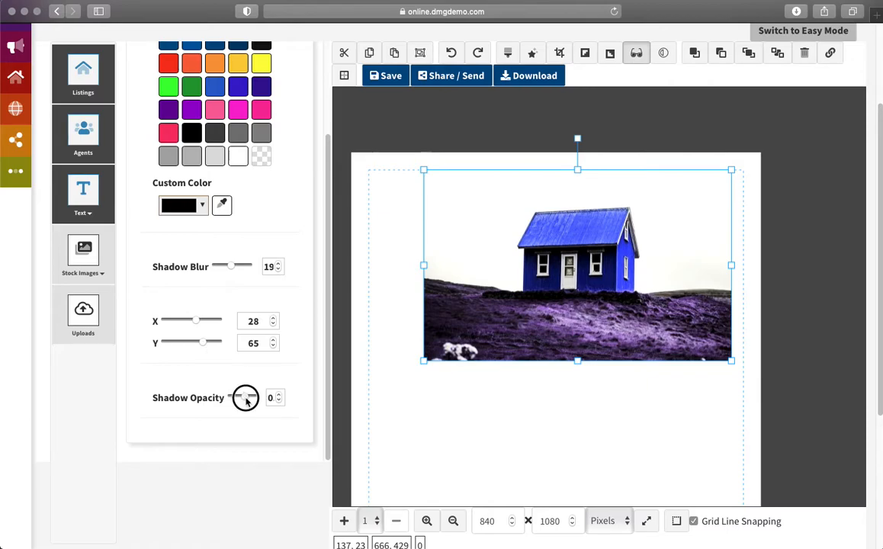
{"action": "left_click_drag", "start_coordinate": [241, 396], "coordinate": [254, 398]}
{"action": "left_click_drag", "start_coordinate": [232, 267], "coordinate": [242, 267]}
{"action": "left_click_drag", "start_coordinate": [645, 305], "coordinate": [596, 262]}
Step: Delete the old photo and place the red 42 Random Ridge Rd picture from Listings
{"action": "key", "text": "Delete"}
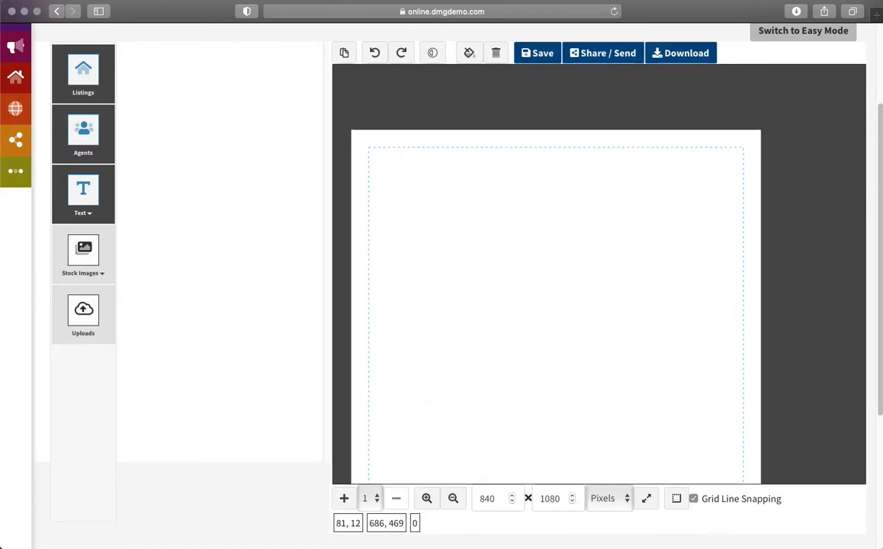
{"action": "left_click", "coordinate": [83, 72]}
{"action": "scroll", "coordinate": [246, 252], "scroll_direction": "down", "scroll_amount": 10}
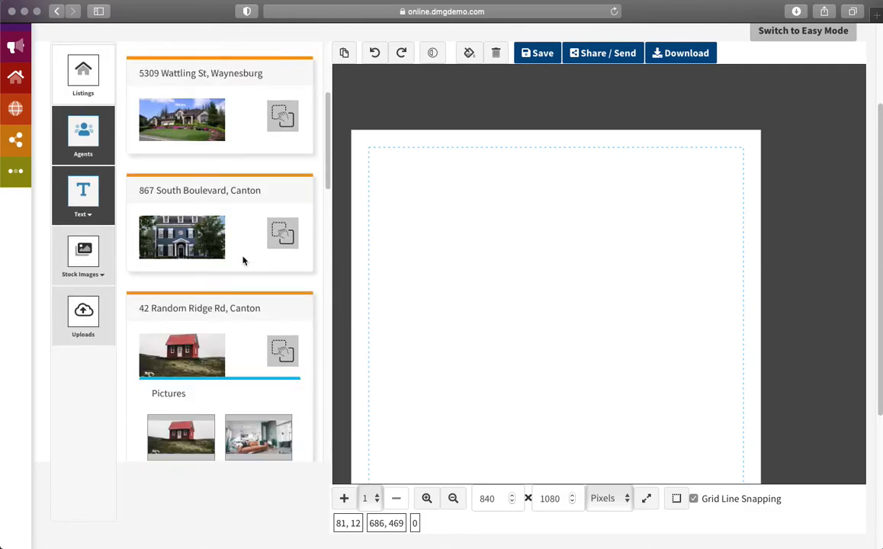
{"action": "left_click_drag", "start_coordinate": [181, 208], "coordinate": [544, 278]}
{"action": "left_click", "coordinate": [549, 291]}
Step: Shrink the red house photo and move it near the page top
{"action": "scroll", "coordinate": [769, 311], "scroll_direction": "down", "scroll_amount": 1}
{"action": "scroll", "coordinate": [769, 312], "scroll_direction": "down", "scroll_amount": 2}
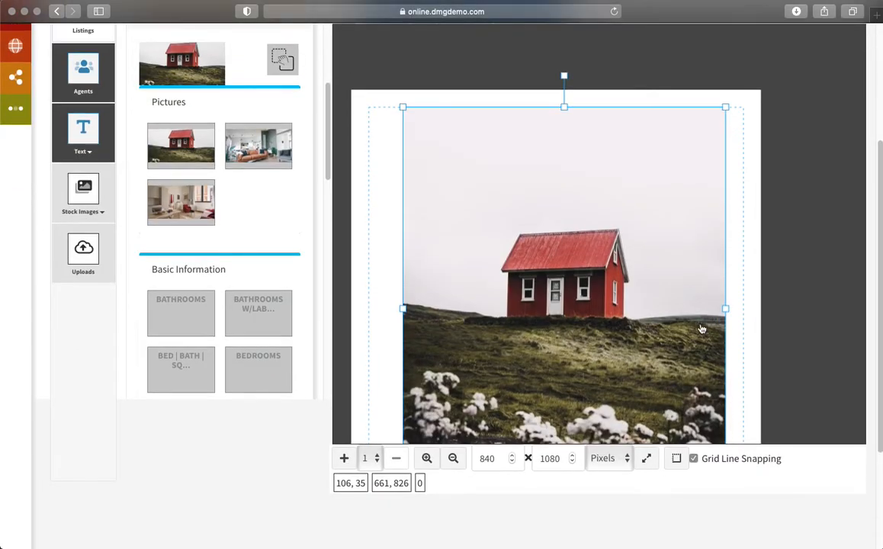
{"action": "left_click_drag", "start_coordinate": [720, 112], "coordinate": [591, 304]}
{"action": "left_click_drag", "start_coordinate": [516, 347], "coordinate": [572, 193]}
{"action": "scroll", "coordinate": [744, 215], "scroll_direction": "up", "scroll_amount": 4}
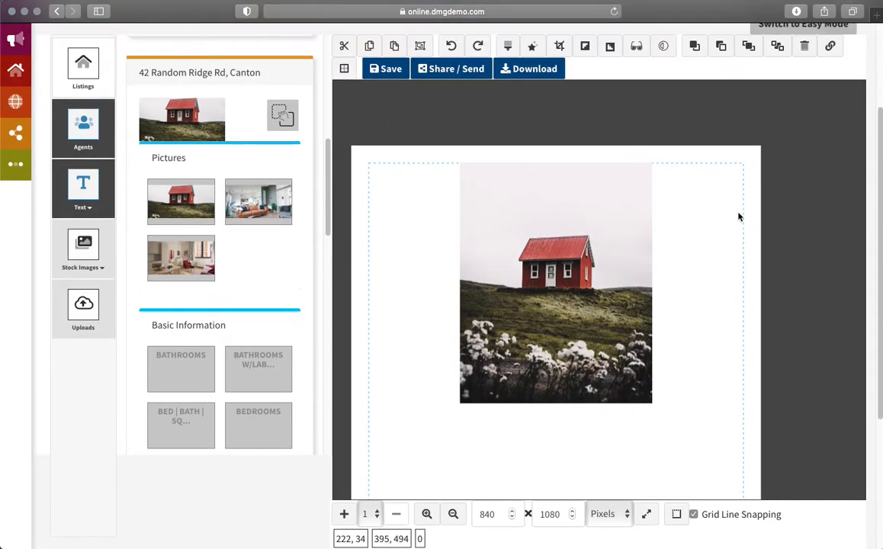
Step: Crop the photo to a 16x9 frame around the house and centre it horizontally
{"action": "left_click", "coordinate": [557, 68]}
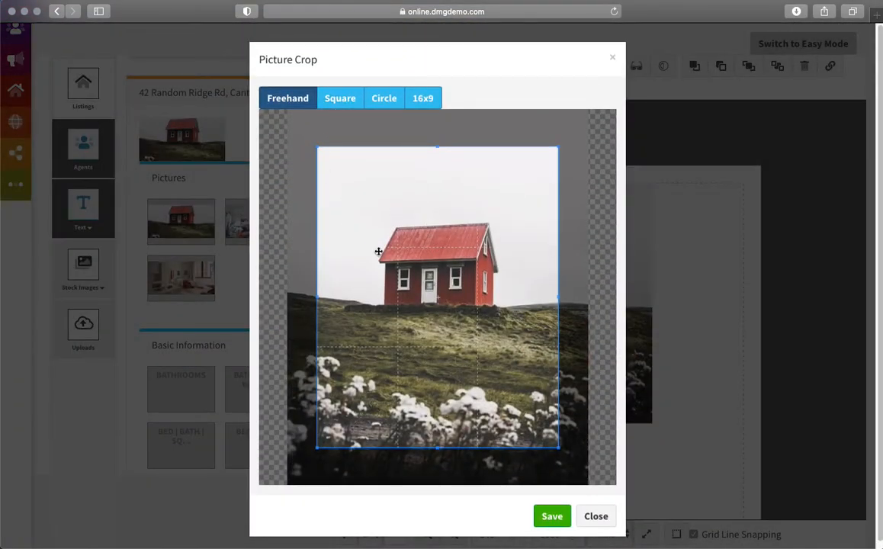
{"action": "left_click", "coordinate": [419, 99]}
{"action": "left_click_drag", "start_coordinate": [442, 282], "coordinate": [438, 245]}
{"action": "left_click_drag", "start_coordinate": [321, 201], "coordinate": [289, 183]}
{"action": "left_click_drag", "start_coordinate": [557, 335], "coordinate": [611, 358]}
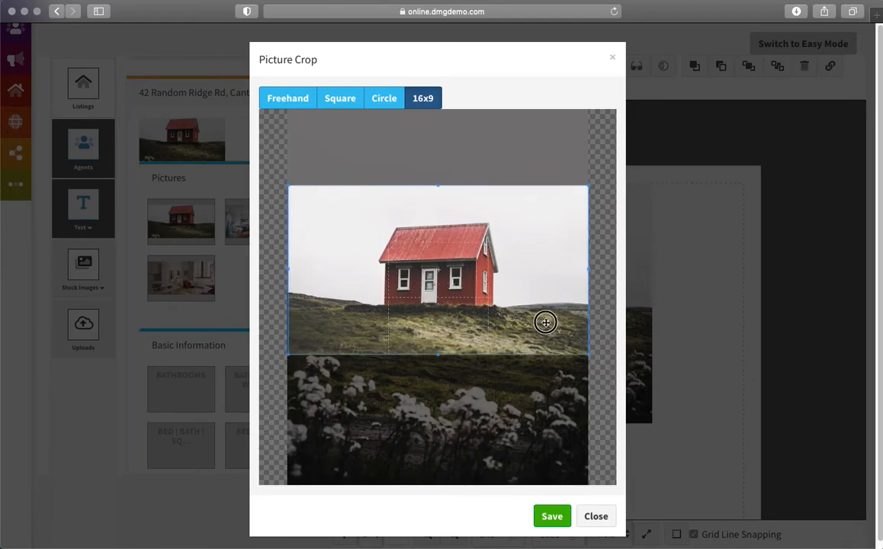
{"action": "left_click", "coordinate": [567, 516]}
{"action": "left_click_drag", "start_coordinate": [631, 260], "coordinate": [589, 259]}
{"action": "left_click", "coordinate": [569, 290]}
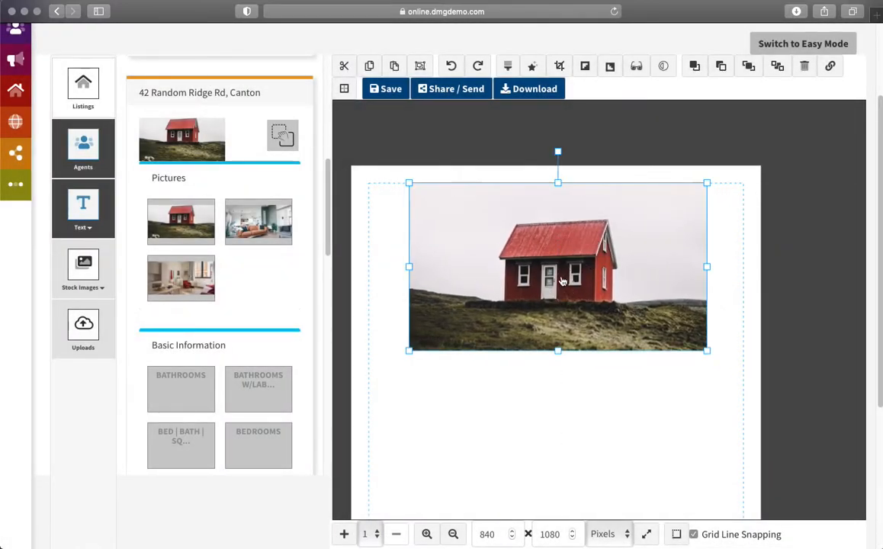
Step: Set the photo's hue to 127 and contrast to 18, turning the house blue
{"action": "left_click", "coordinate": [508, 67]}
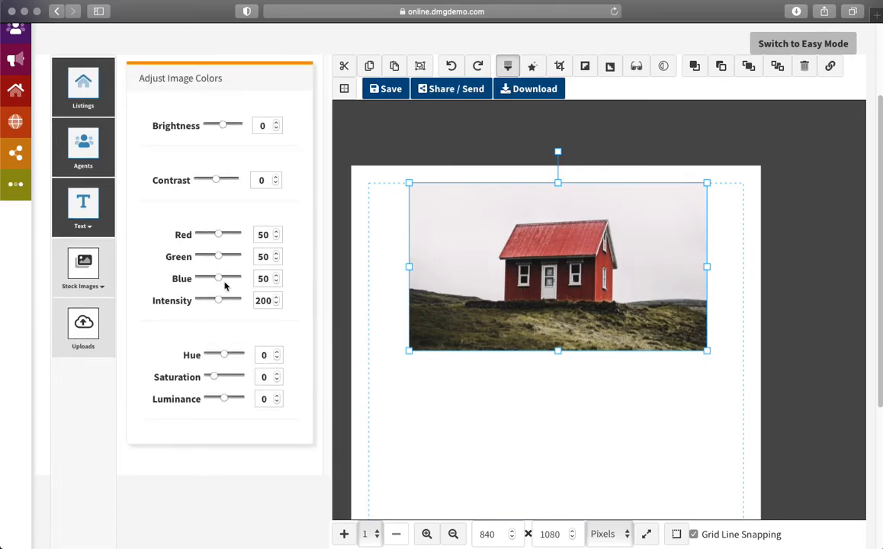
{"action": "left_click_drag", "start_coordinate": [222, 358], "coordinate": [234, 358]}
{"action": "left_click_drag", "start_coordinate": [221, 180], "coordinate": [224, 179]}
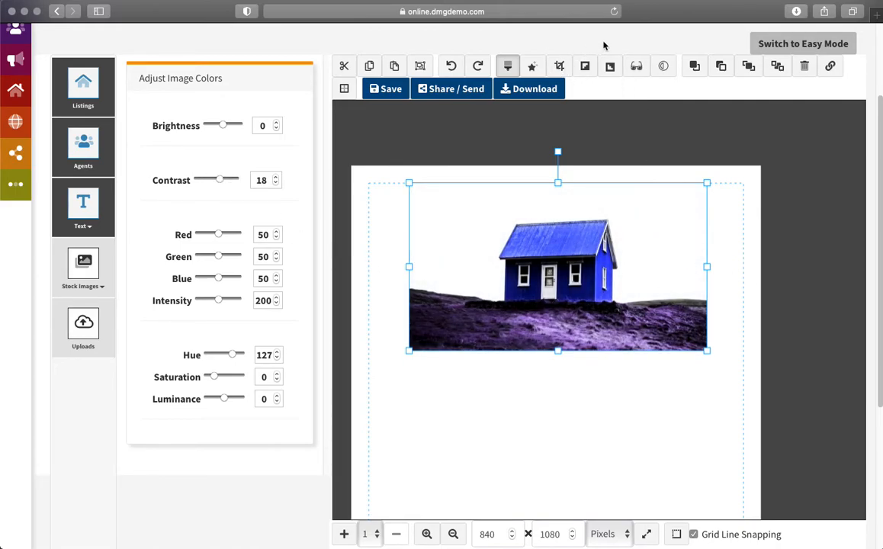
{"action": "left_click", "coordinate": [639, 68]}
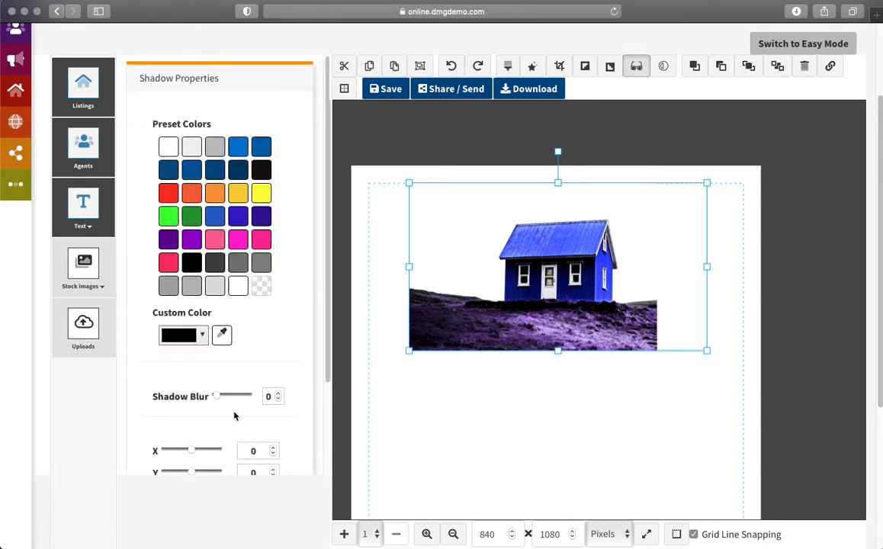
Step: Set the photo's shadow to X 21, Y 32, blur 31 with reduced opacity
{"action": "scroll", "coordinate": [234, 414], "scroll_direction": "down", "scroll_amount": 3}
{"action": "left_click_drag", "start_coordinate": [191, 352], "coordinate": [198, 373]}
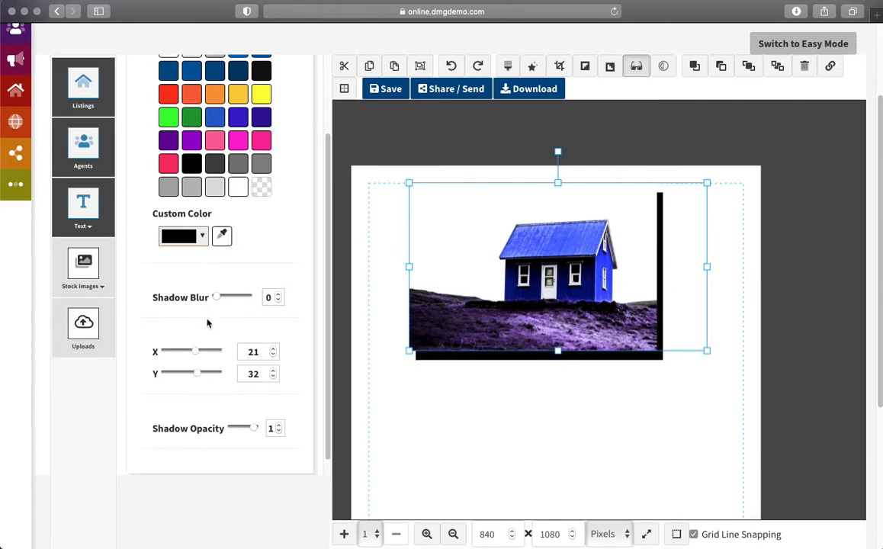
{"action": "left_click_drag", "start_coordinate": [217, 297], "coordinate": [243, 297]}
{"action": "left_click_drag", "start_coordinate": [252, 430], "coordinate": [248, 428]}
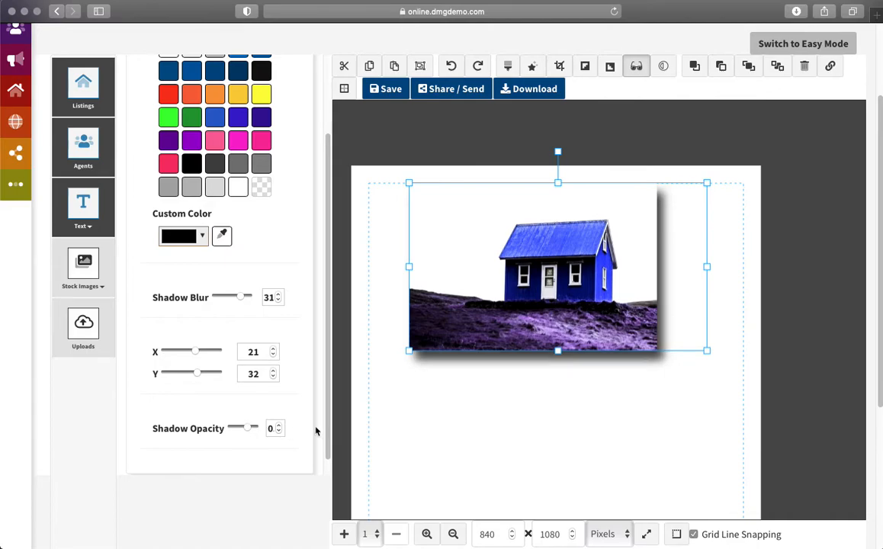
Step: Move the house photo slightly lower and to the right, then deselect it
{"action": "left_click", "coordinate": [571, 388]}
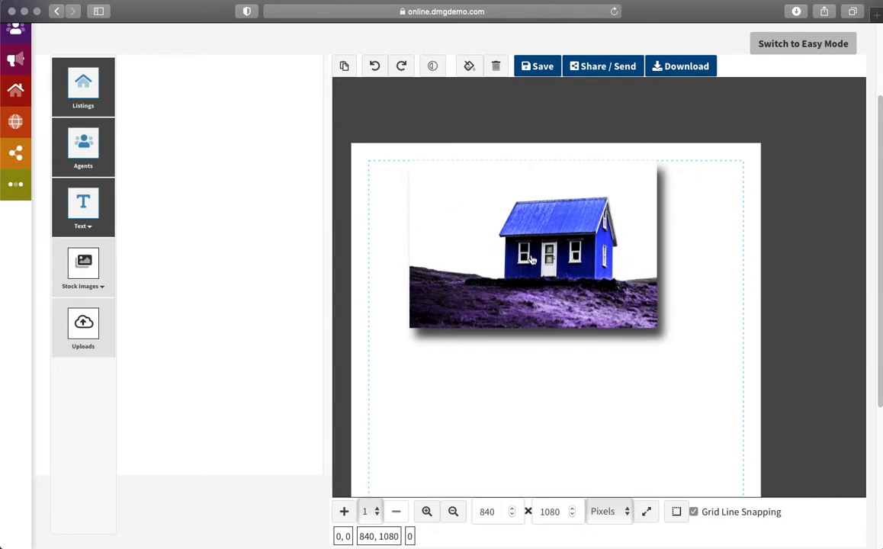
{"action": "left_click", "coordinate": [558, 240]}
{"action": "left_click_drag", "start_coordinate": [558, 240], "coordinate": [566, 264]}
{"action": "left_click", "coordinate": [676, 452]}
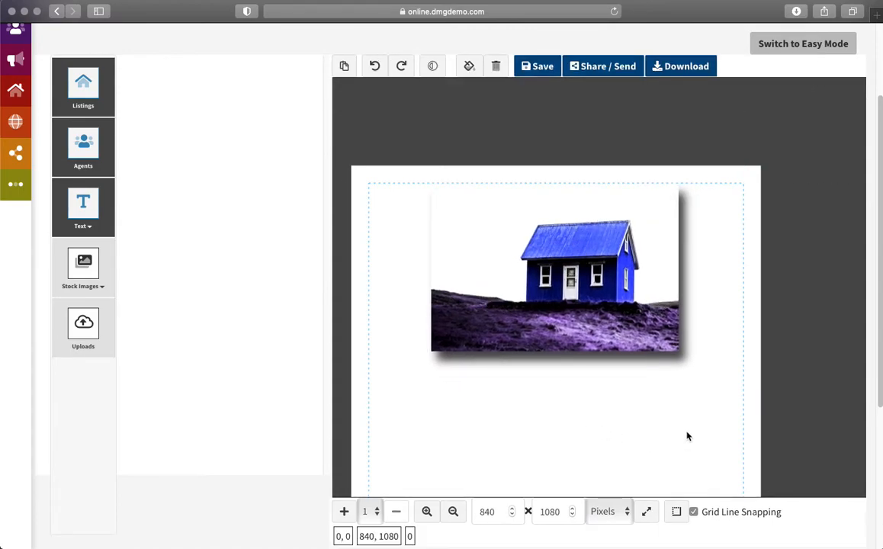
{"action": "scroll", "coordinate": [694, 372], "scroll_direction": "down", "scroll_amount": 2}
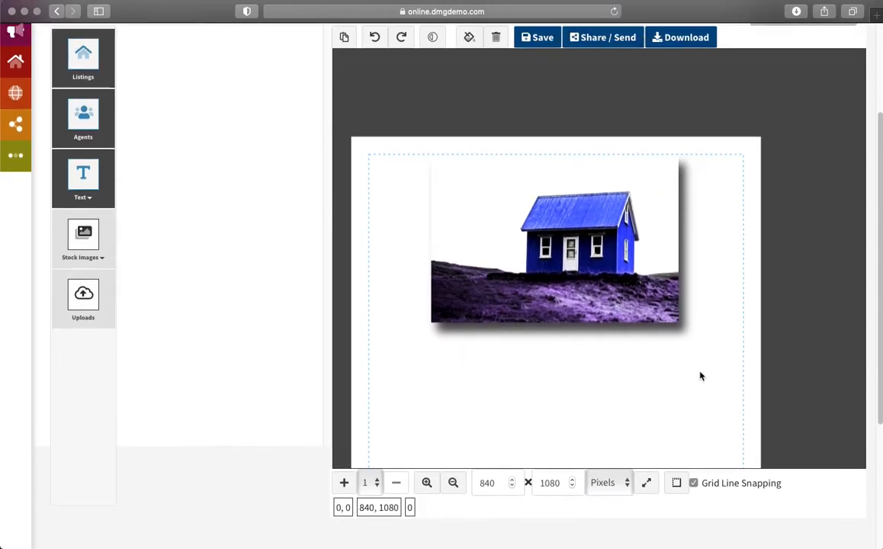
Step: Browse the Listings panel down to the Location fields: Address, Address | City, City, County, State
{"action": "left_click", "coordinate": [83, 72]}
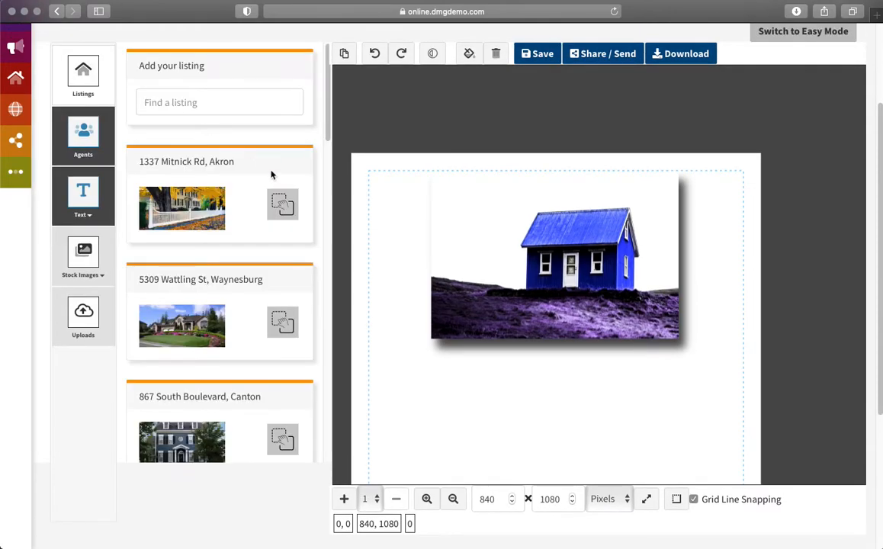
{"action": "scroll", "coordinate": [242, 318], "scroll_direction": "down", "scroll_amount": 10}
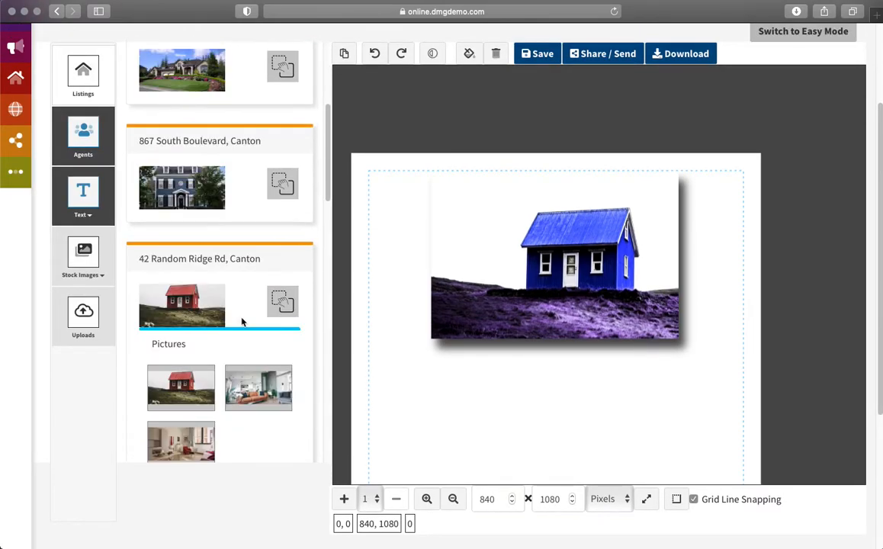
{"action": "scroll", "coordinate": [248, 316], "scroll_direction": "down", "scroll_amount": 3}
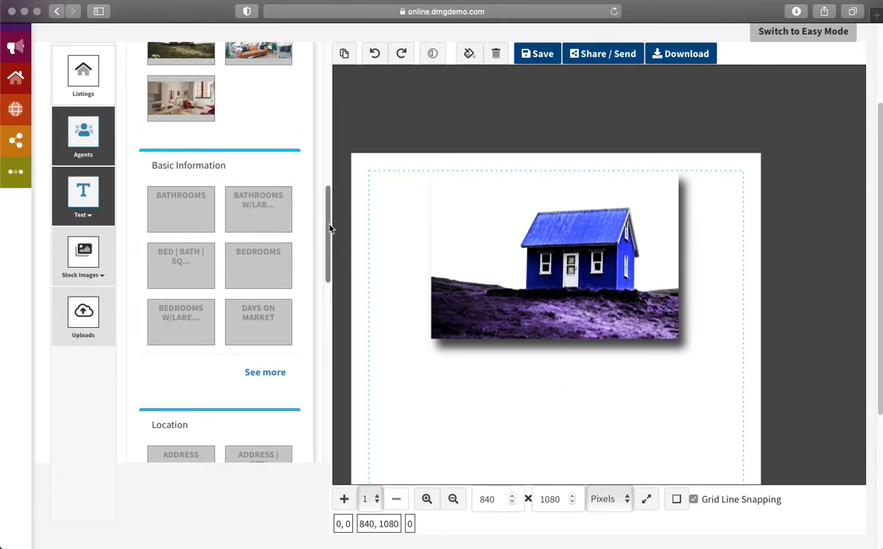
{"action": "scroll", "coordinate": [175, 316], "scroll_direction": "up", "scroll_amount": 2}
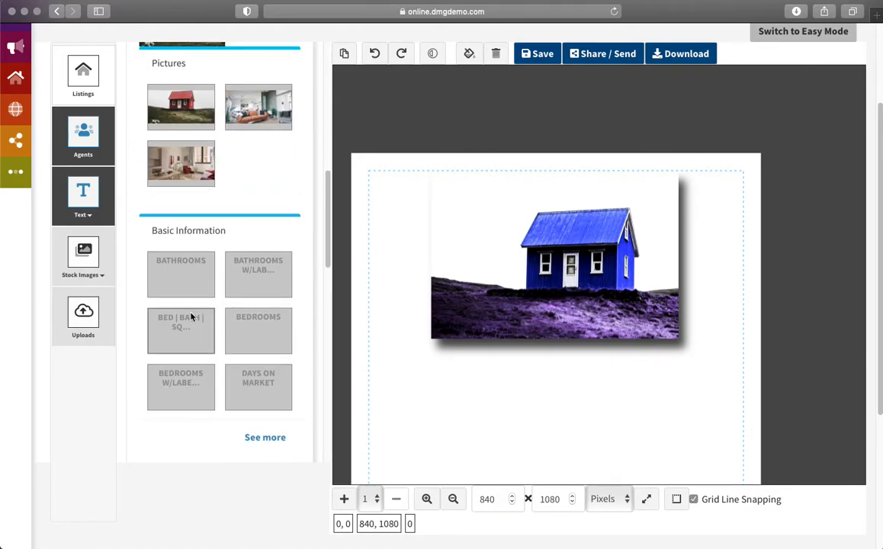
{"action": "scroll", "coordinate": [197, 311], "scroll_direction": "down", "scroll_amount": 3}
{"action": "scroll", "coordinate": [301, 289], "scroll_direction": "down", "scroll_amount": 5}
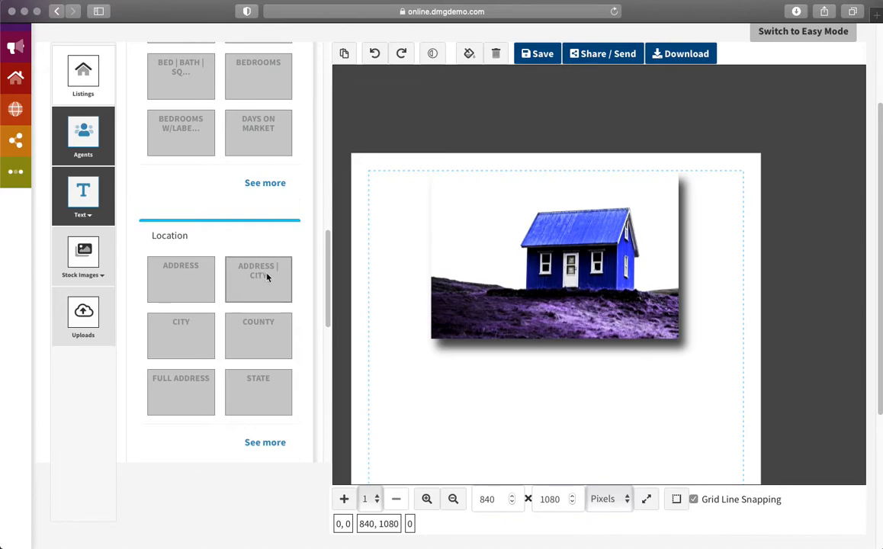
{"action": "right_click", "coordinate": [510, 277]}
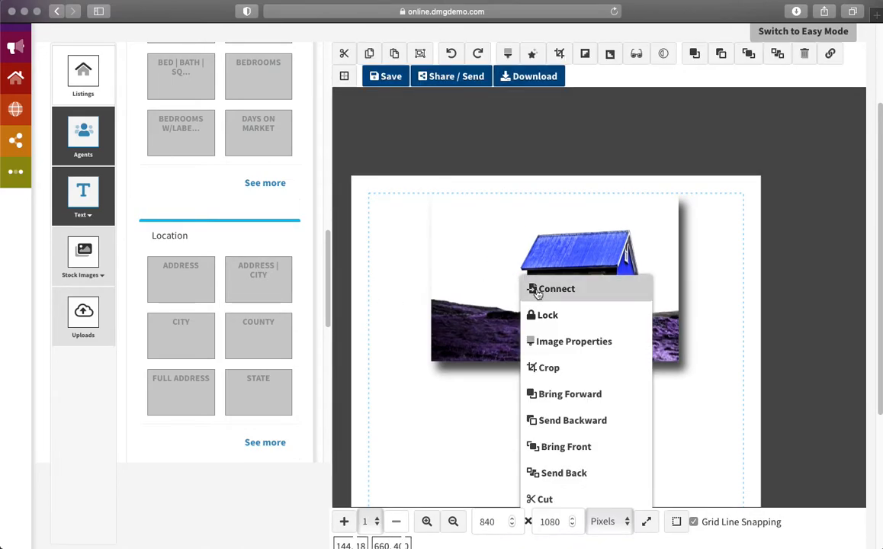
{"action": "left_click", "coordinate": [537, 289]}
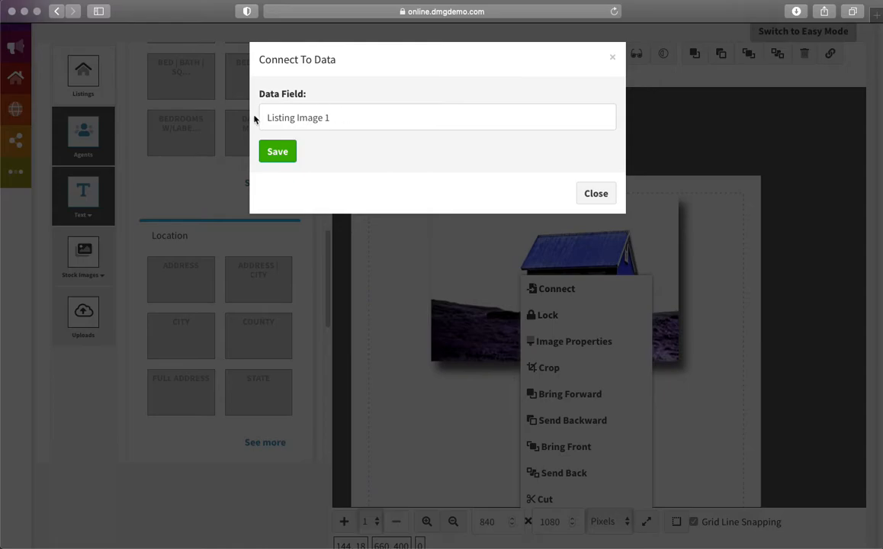
{"action": "left_click", "coordinate": [596, 193]}
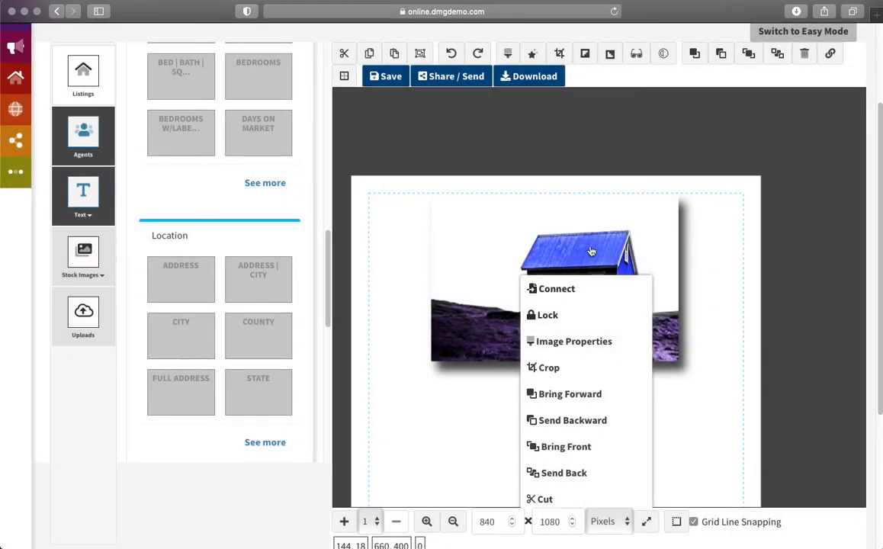
{"action": "left_click", "coordinate": [397, 277]}
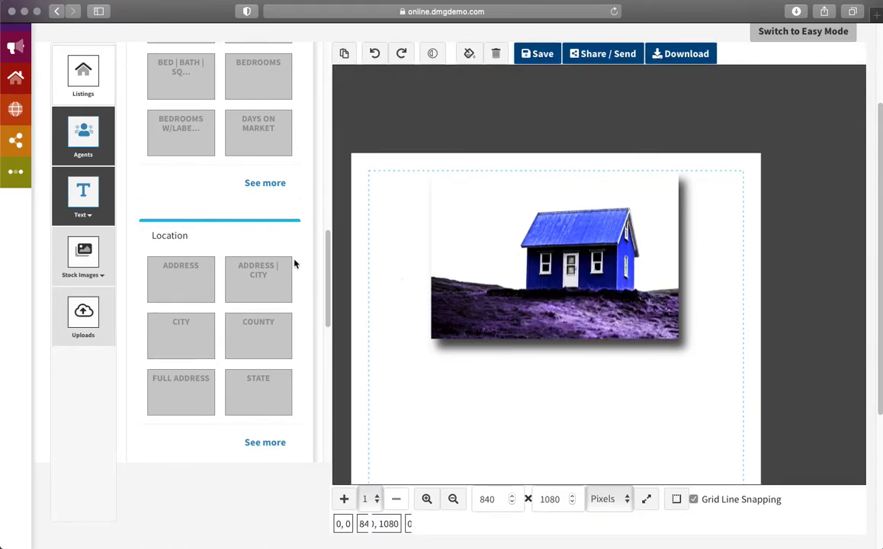
Step: Add the Address | City field below the photo and set all text to Ubuntu
{"action": "left_click_drag", "start_coordinate": [248, 279], "coordinate": [540, 380]}
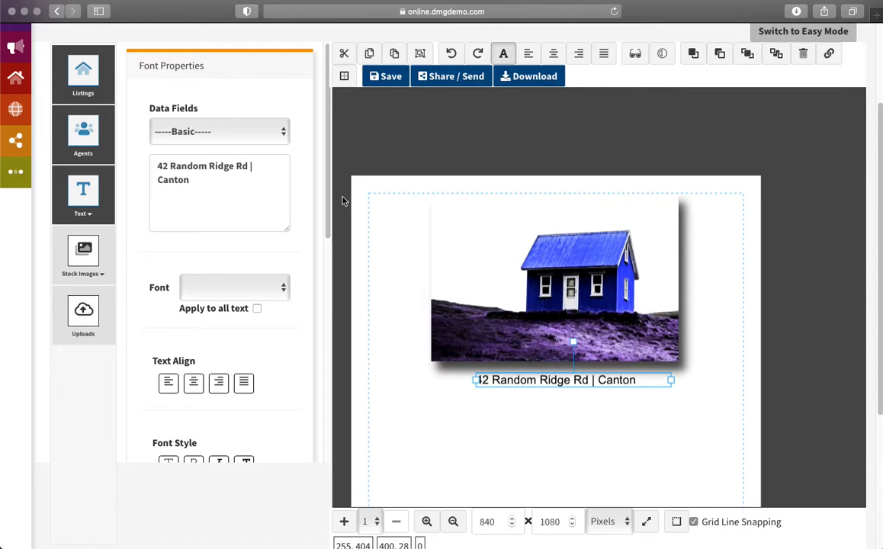
{"action": "left_click", "coordinate": [282, 289]}
{"action": "left_click", "coordinate": [226, 323]}
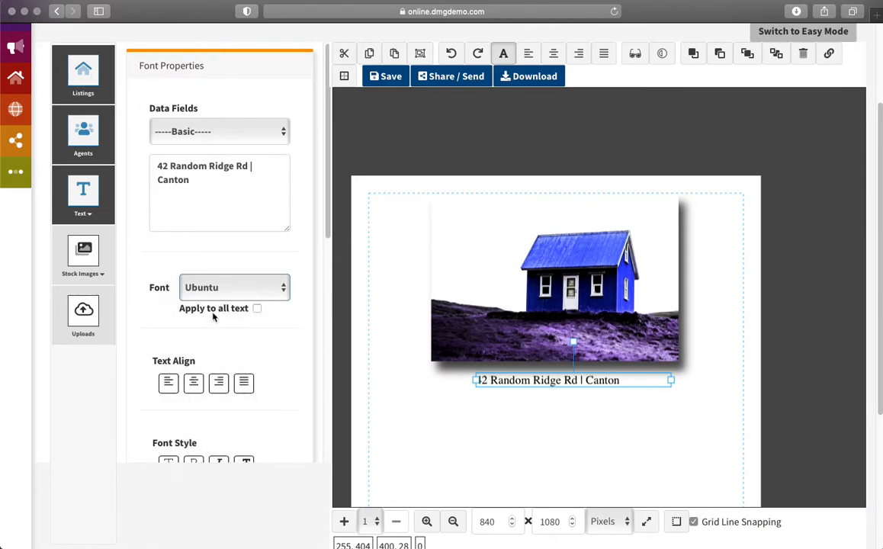
{"action": "left_click", "coordinate": [256, 309]}
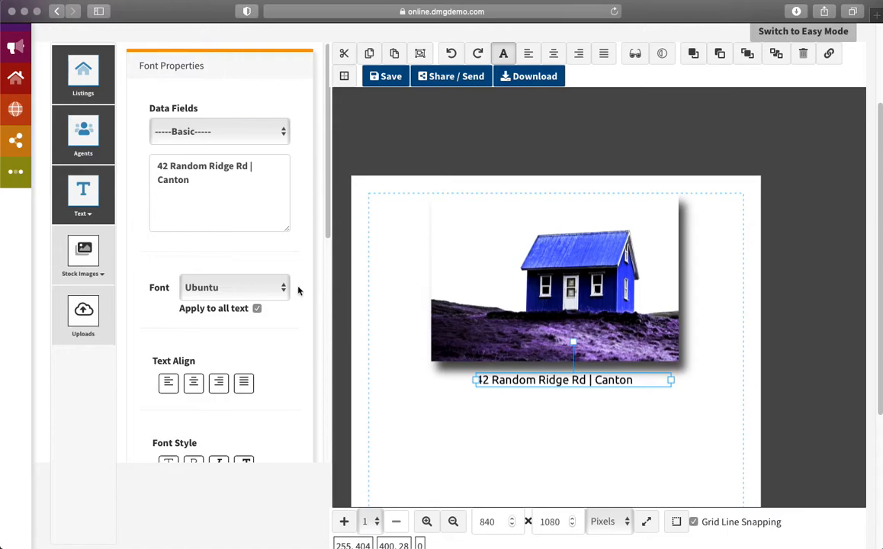
Step: Set the address text to size 34 and stretch its box so it centres on one line
{"action": "left_click_drag", "start_coordinate": [562, 375], "coordinate": [549, 383]}
{"action": "left_click", "coordinate": [566, 384]}
{"action": "left_click_drag", "start_coordinate": [327, 225], "coordinate": [337, 341]}
{"action": "left_click_drag", "start_coordinate": [175, 293], "coordinate": [185, 296]}
{"action": "left_click_drag", "start_coordinate": [461, 393], "coordinate": [372, 394]}
{"action": "left_click_drag", "start_coordinate": [655, 383], "coordinate": [743, 386]}
{"action": "left_click_drag", "start_coordinate": [568, 394], "coordinate": [568, 396]}
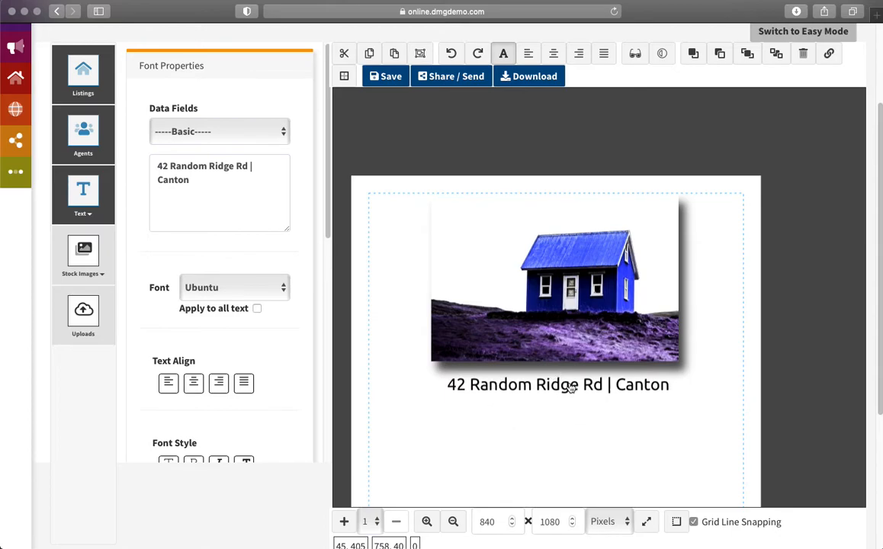
{"action": "left_click", "coordinate": [644, 393]}
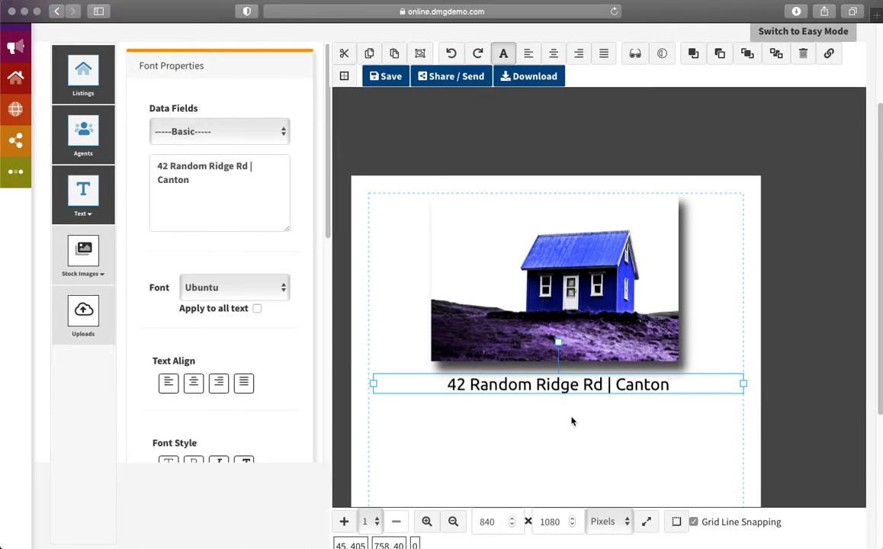
{"action": "left_click", "coordinate": [560, 388]}
{"action": "scroll", "coordinate": [268, 378], "scroll_direction": "down", "scroll_amount": 3}
{"action": "scroll", "coordinate": [272, 377], "scroll_direction": "down", "scroll_amount": 1}
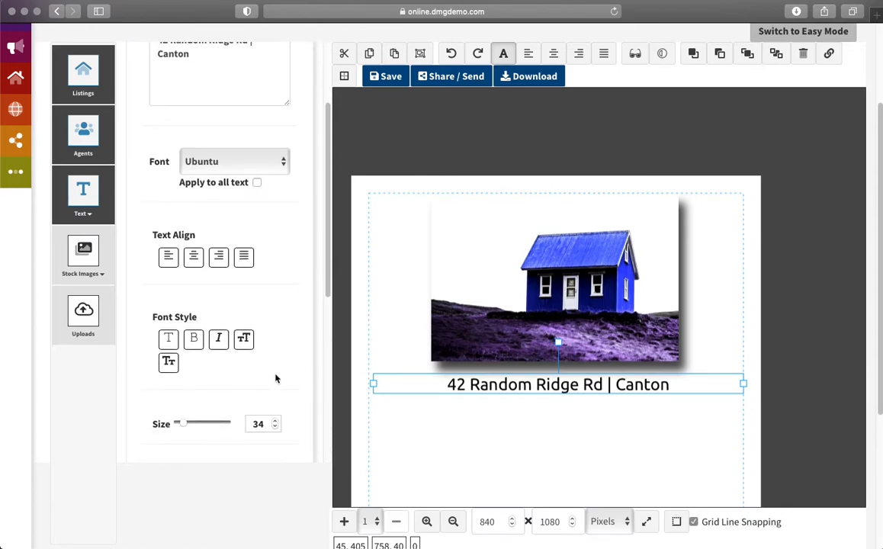
{"action": "left_click", "coordinate": [196, 341]}
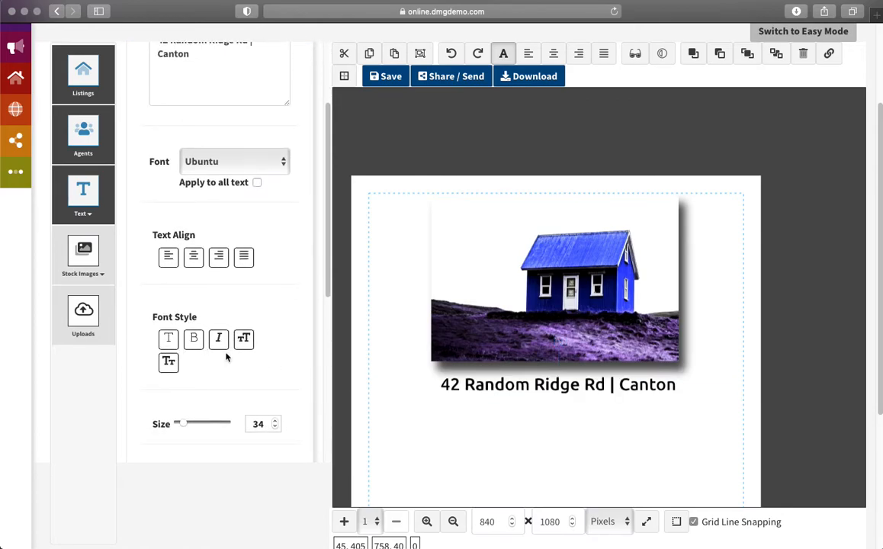
Step: Check the address text's shadow settings and leave its opacity at 1 after a brief fade
{"action": "left_click", "coordinate": [534, 389]}
{"action": "scroll", "coordinate": [290, 357], "scroll_direction": "down", "scroll_amount": 5}
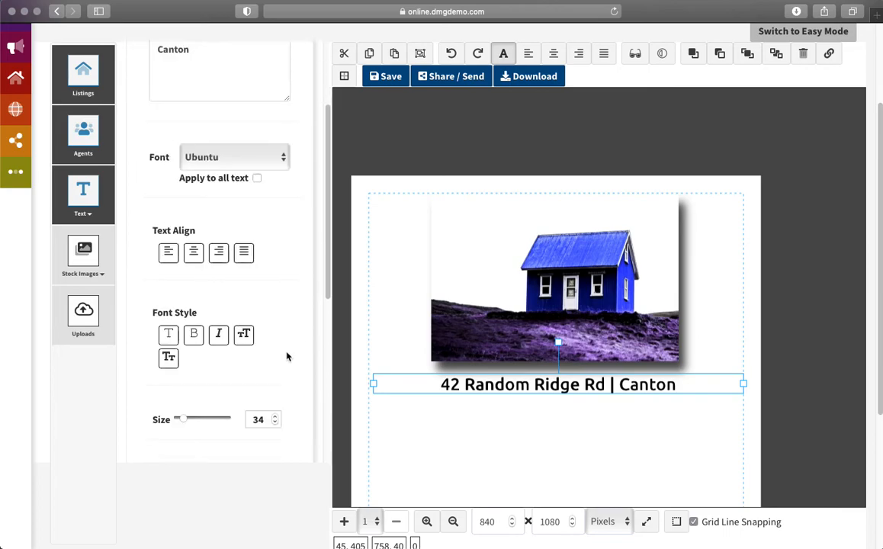
{"action": "scroll", "coordinate": [287, 358], "scroll_direction": "down", "scroll_amount": 4}
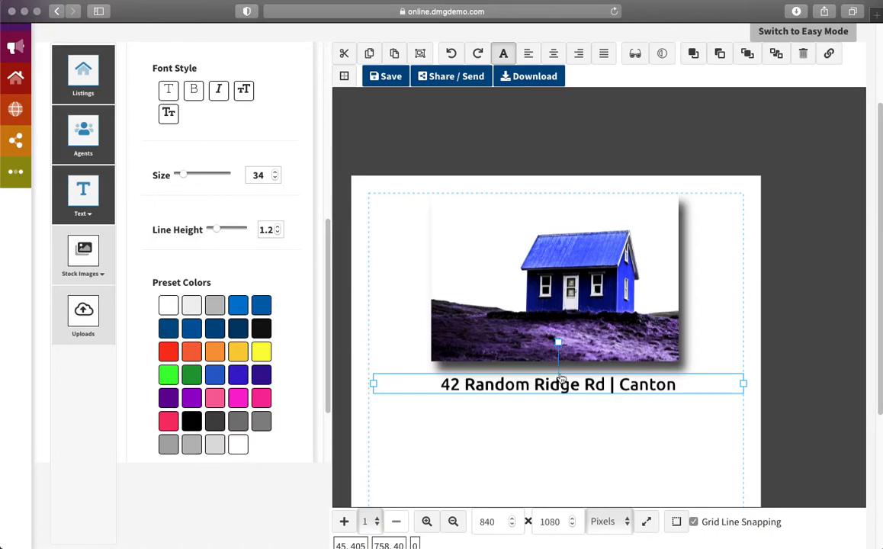
{"action": "left_click", "coordinate": [635, 53]}
{"action": "scroll", "coordinate": [298, 250], "scroll_direction": "up", "scroll_amount": 5}
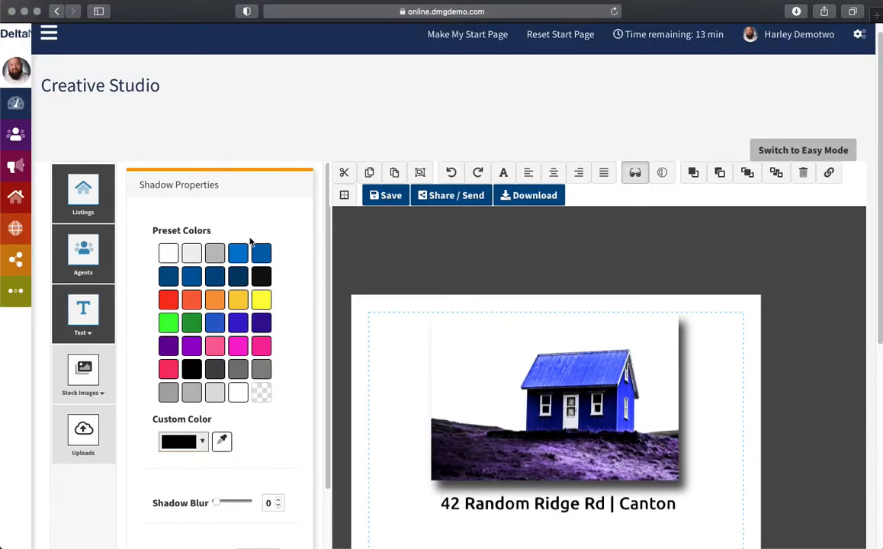
{"action": "scroll", "coordinate": [294, 287], "scroll_direction": "up", "scroll_amount": 2}
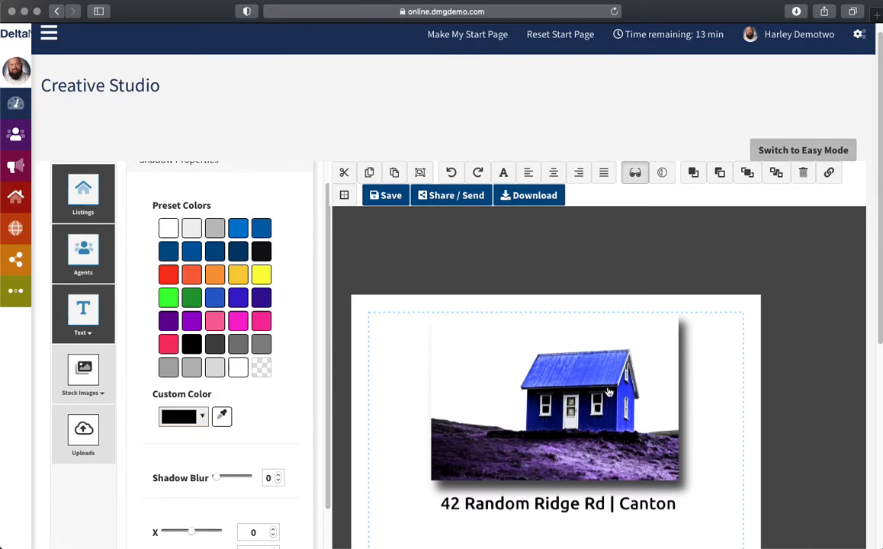
{"action": "left_click", "coordinate": [662, 172]}
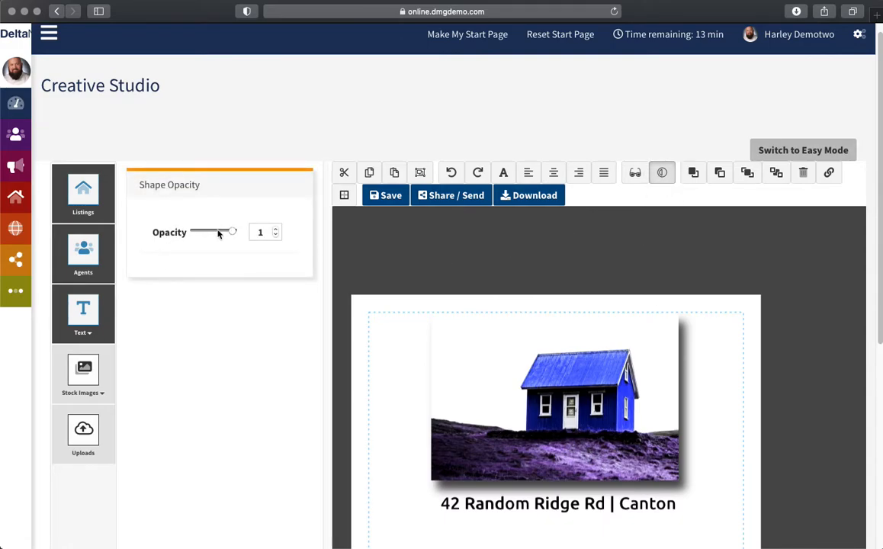
{"action": "mouse_move", "coordinate": [234, 236]}
{"action": "left_mouse_down"}
{"action": "mouse_move", "coordinate": [199, 234]}
{"action": "mouse_move", "coordinate": [250, 231]}
{"action": "left_mouse_up"}
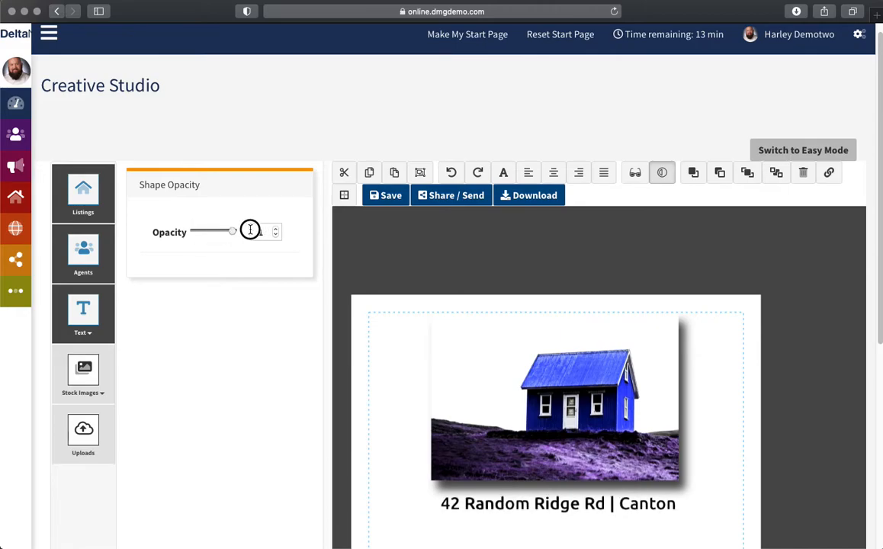
Step: Give the address text a dark outline with border width 4
{"action": "left_click", "coordinate": [345, 196]}
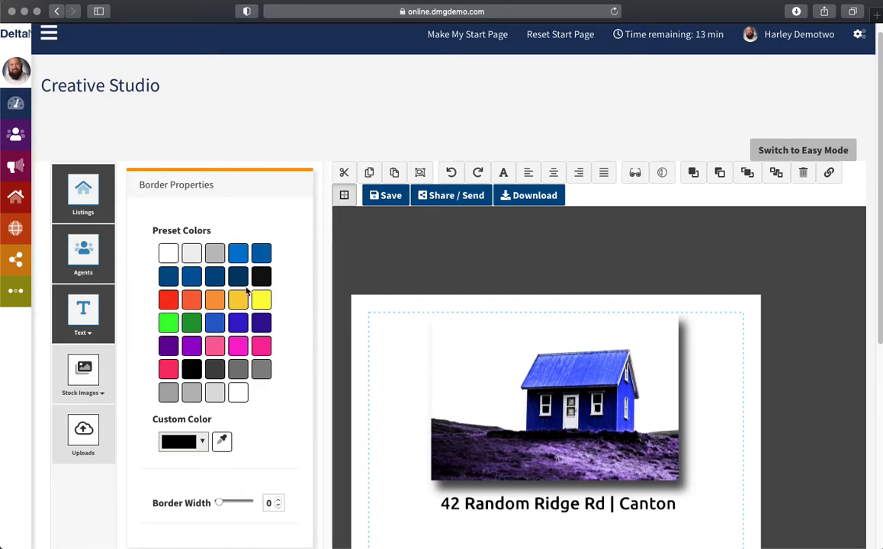
{"action": "scroll", "coordinate": [343, 435], "scroll_direction": "down", "scroll_amount": 1}
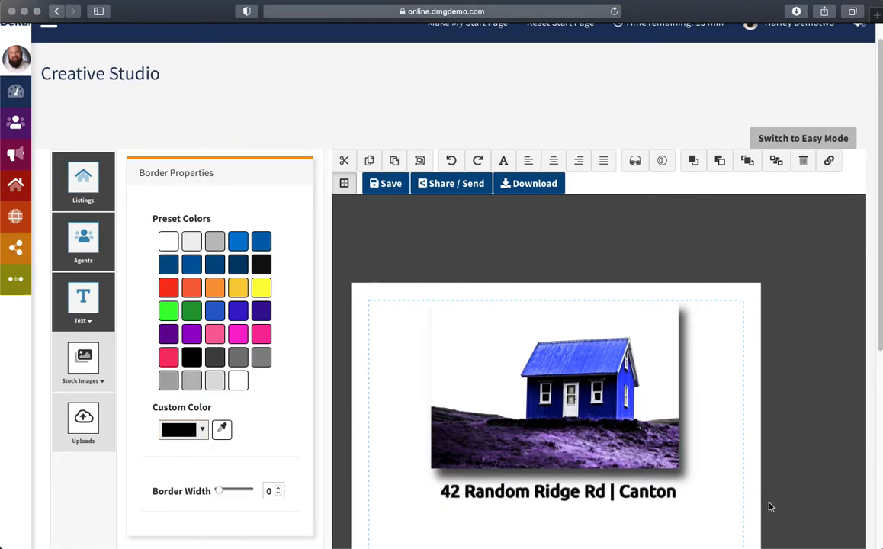
{"action": "left_click", "coordinate": [169, 358]}
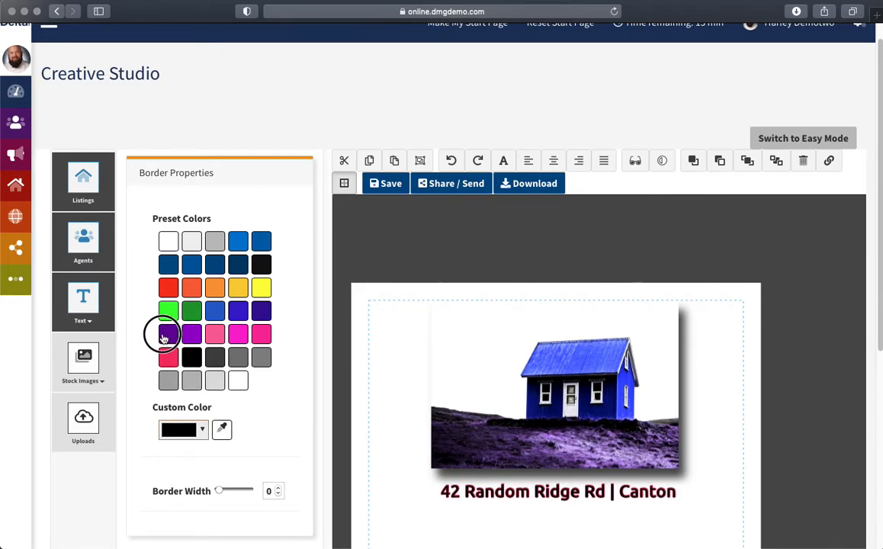
{"action": "left_click", "coordinate": [168, 334]}
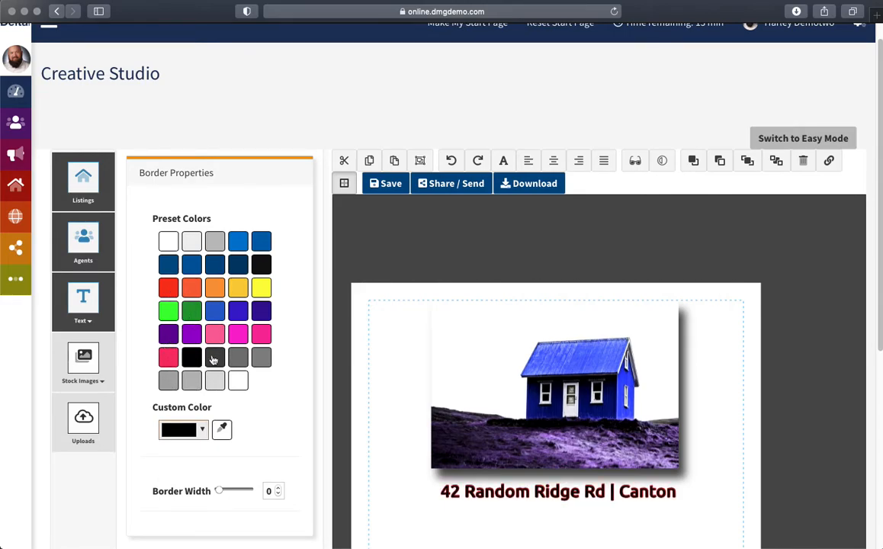
{"action": "scroll", "coordinate": [252, 389], "scroll_direction": "down", "scroll_amount": 2}
{"action": "left_click_drag", "start_coordinate": [216, 446], "coordinate": [224, 443]}
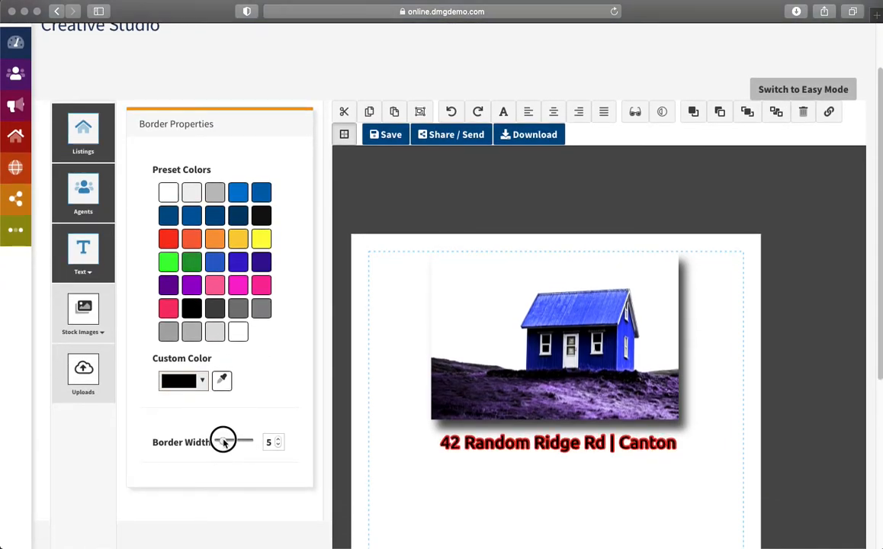
{"action": "left_click_drag", "start_coordinate": [227, 443], "coordinate": [223, 441]}
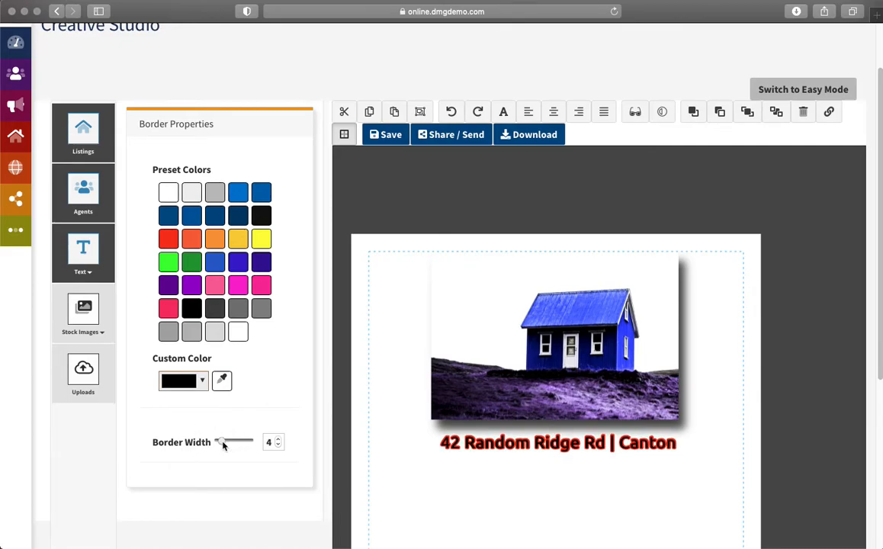
Step: Change the address lettering colour and switch its outline to black
{"action": "left_click", "coordinate": [474, 449]}
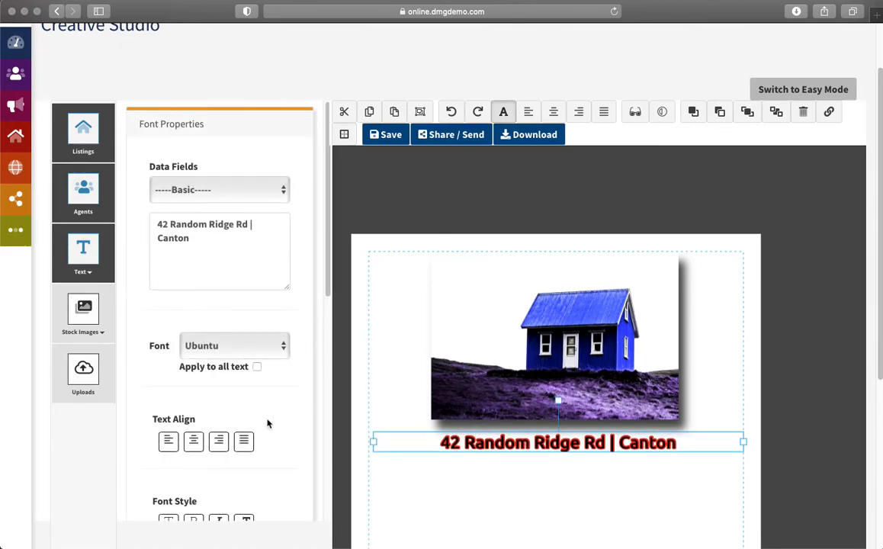
{"action": "scroll", "coordinate": [252, 435], "scroll_direction": "down", "scroll_amount": 10}
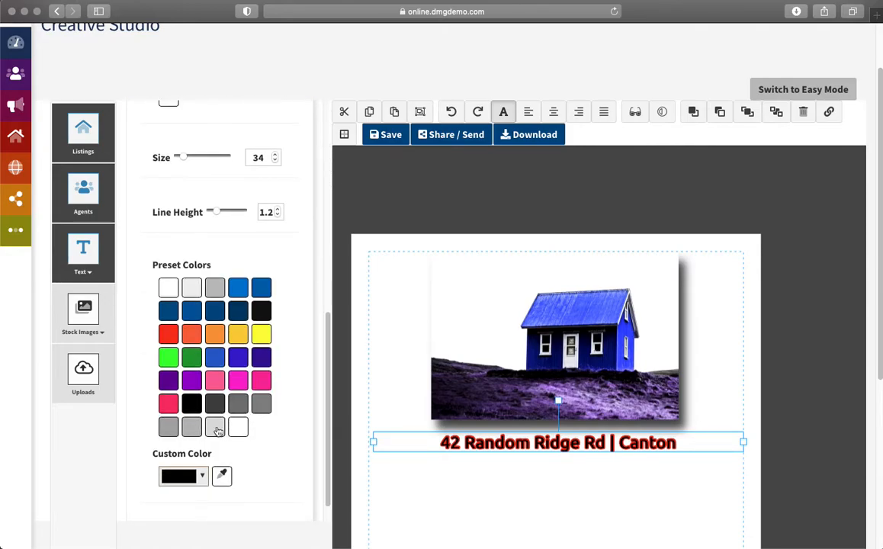
{"action": "left_click", "coordinate": [169, 426]}
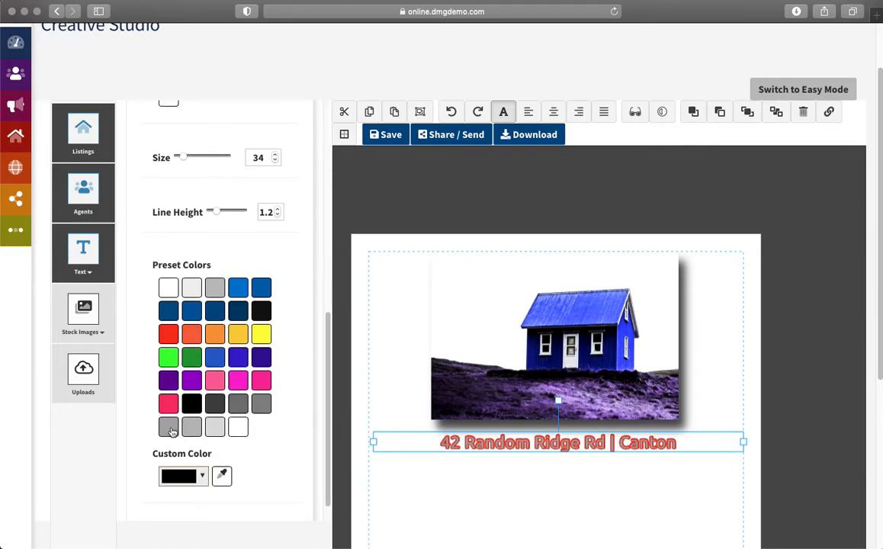
{"action": "left_click", "coordinate": [469, 446]}
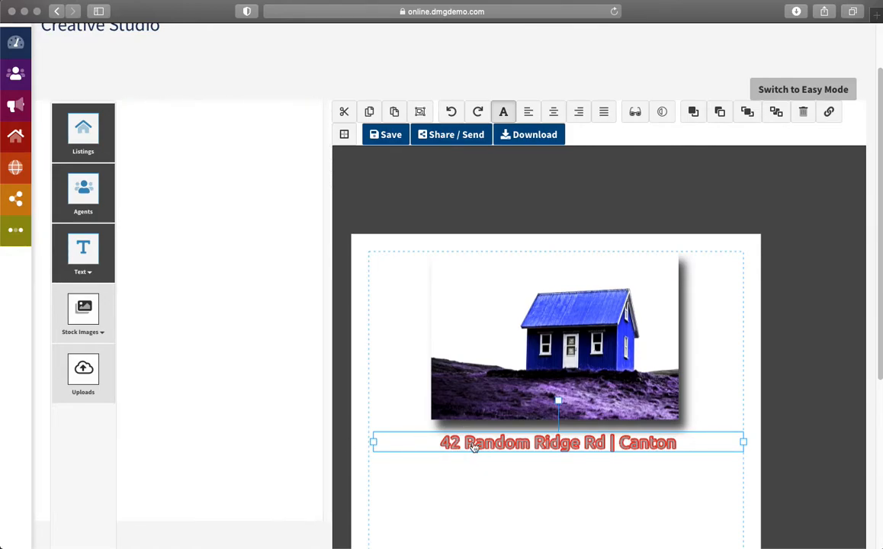
{"action": "left_click", "coordinate": [344, 135]}
{"action": "left_click", "coordinate": [260, 216]}
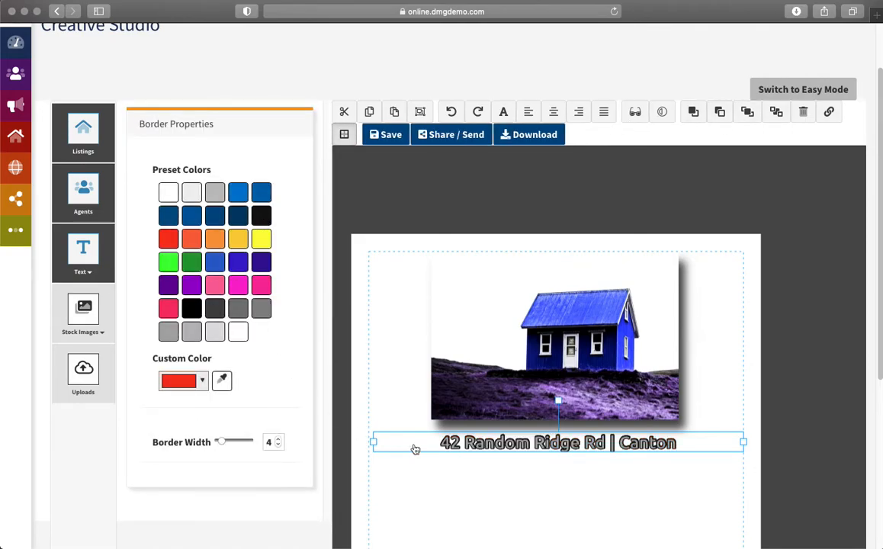
{"action": "left_click", "coordinate": [577, 461]}
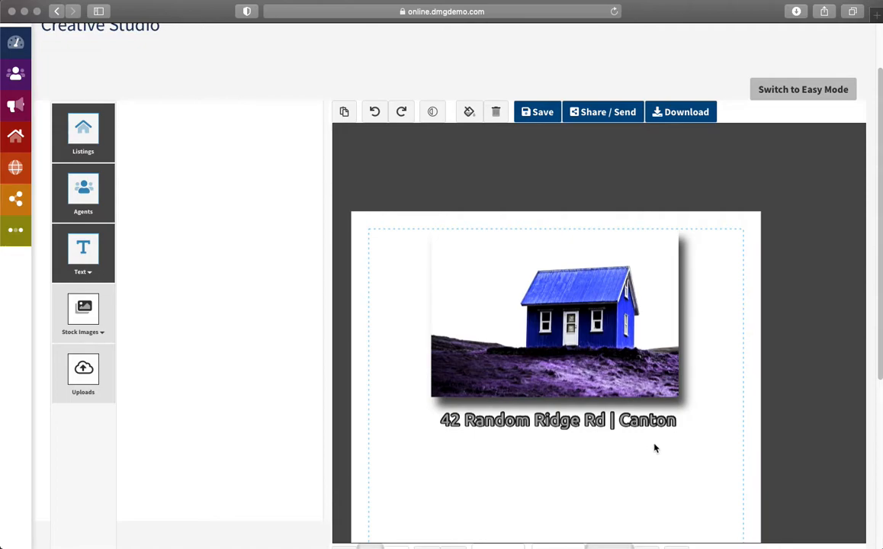
Step: Add the bathroom count to the flyer, then delete the stray bedroom count
{"action": "scroll", "coordinate": [591, 448], "scroll_direction": "down", "scroll_amount": 2}
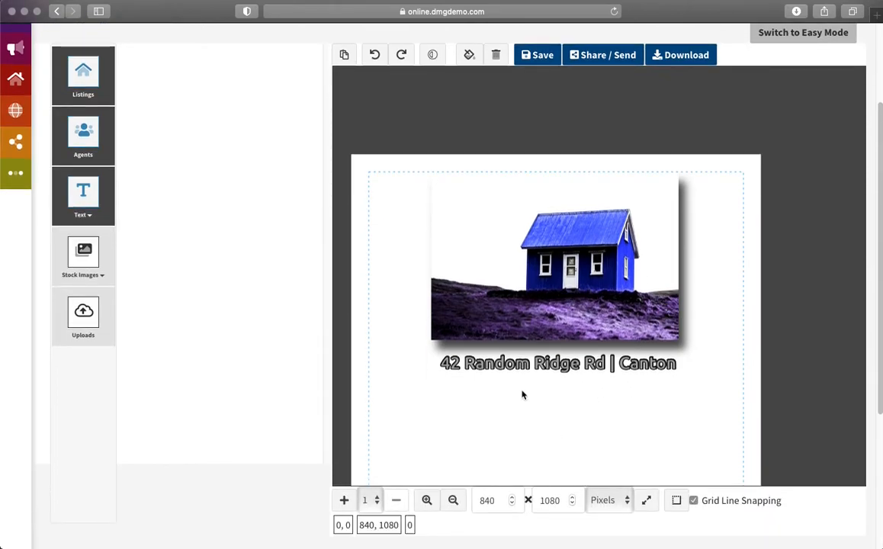
{"action": "left_click", "coordinate": [83, 75]}
{"action": "scroll", "coordinate": [247, 305], "scroll_direction": "down", "scroll_amount": 5}
{"action": "scroll", "coordinate": [225, 302], "scroll_direction": "down", "scroll_amount": 6}
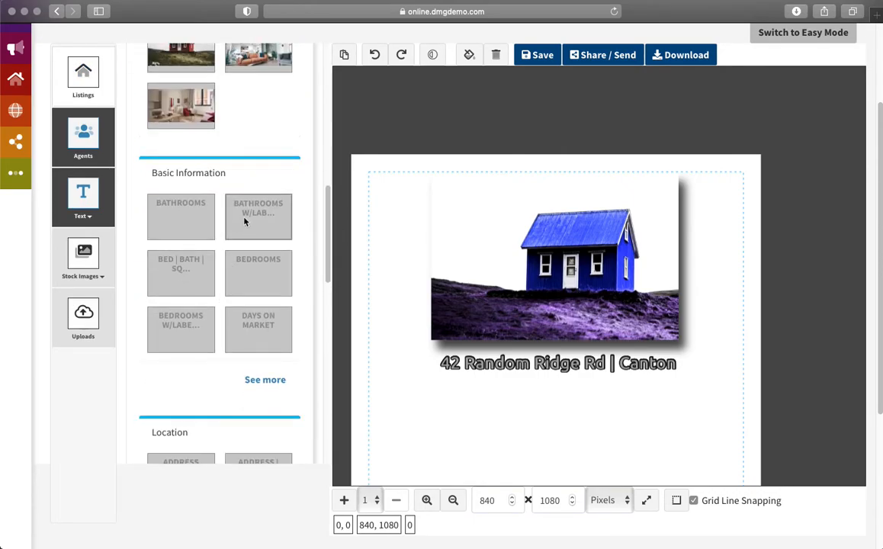
{"action": "left_click_drag", "start_coordinate": [249, 211], "coordinate": [414, 397]}
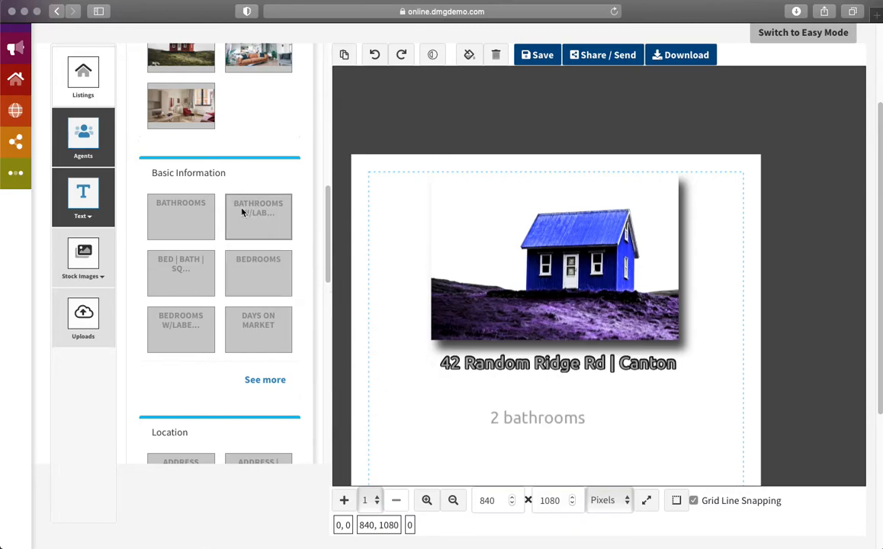
{"action": "left_click", "coordinate": [242, 253]}
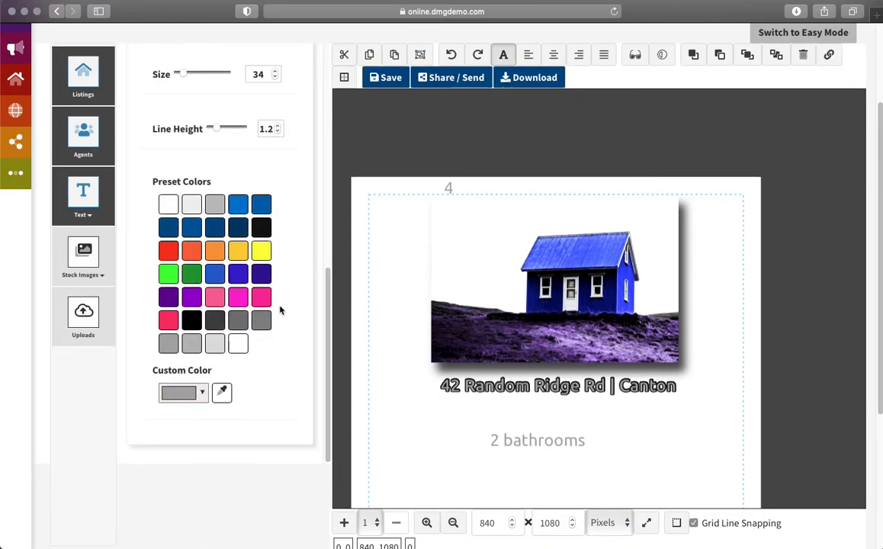
{"action": "left_click_drag", "start_coordinate": [449, 191], "coordinate": [400, 267]}
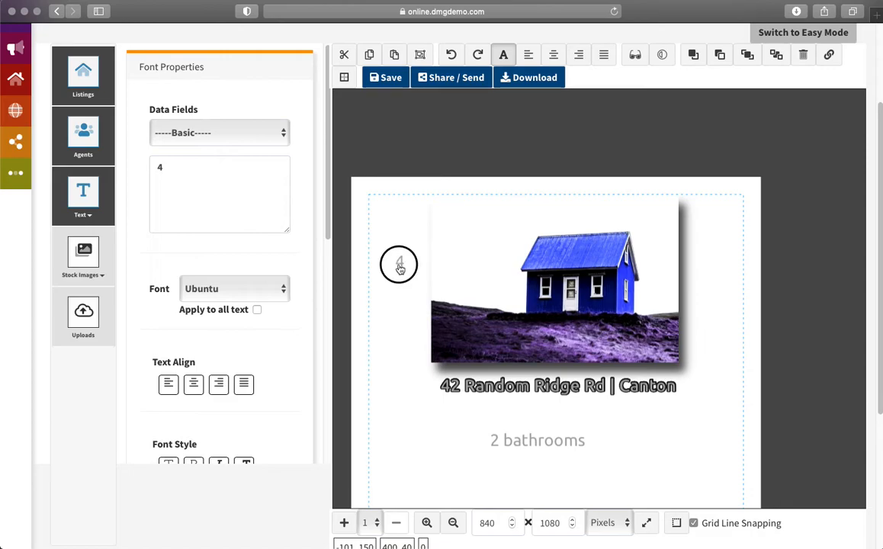
{"action": "key", "text": "Delete"}
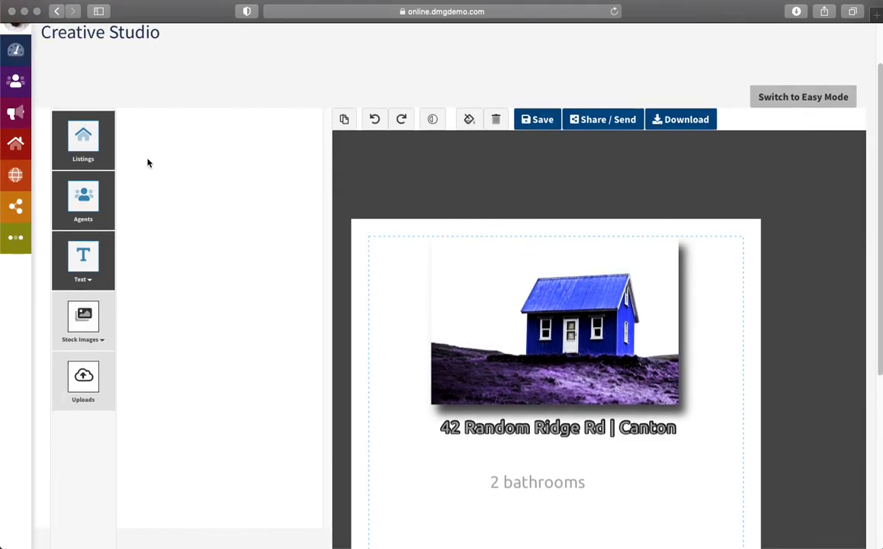
Step: Place the '4 Beds | 2 Baths | 0 SQ FT' line below the address and delete '2 bathrooms'
{"action": "left_click", "coordinate": [83, 141]}
{"action": "scroll", "coordinate": [209, 298], "scroll_direction": "down", "scroll_amount": 3}
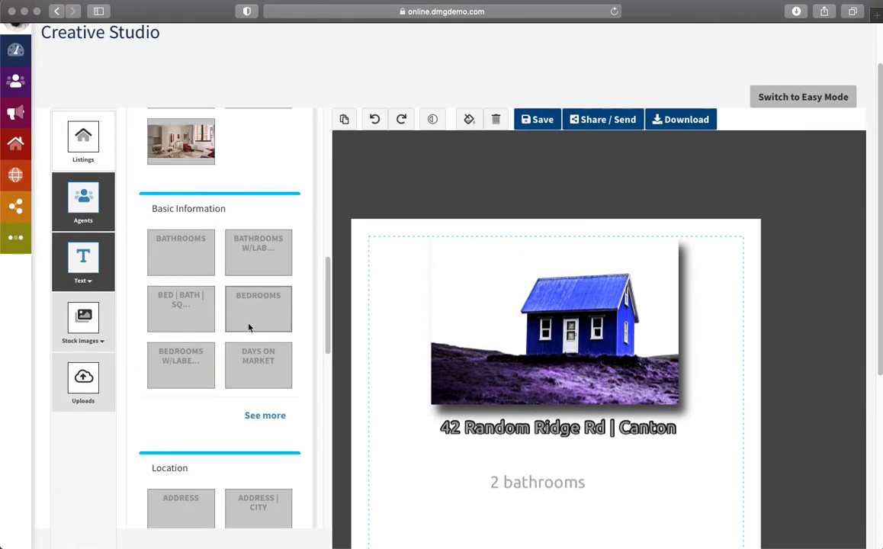
{"action": "left_click", "coordinate": [174, 308]}
{"action": "left_click_drag", "start_coordinate": [467, 250], "coordinate": [576, 472]}
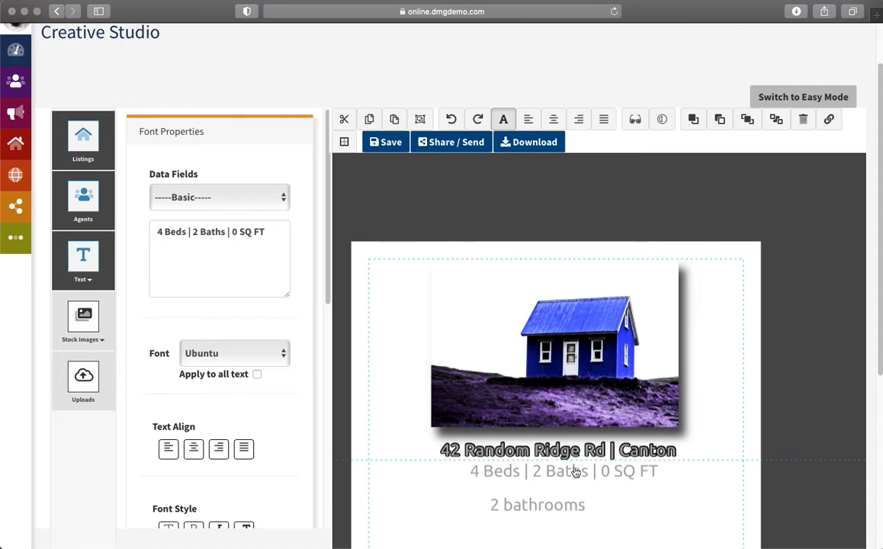
{"action": "left_click", "coordinate": [516, 505]}
{"action": "key", "text": "Delete"}
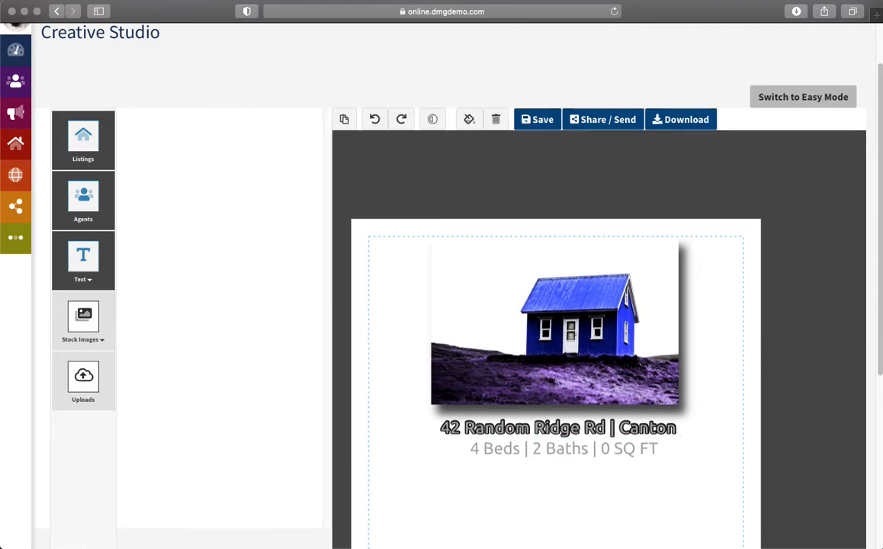
Step: Shrink the beds/baths line to size 22
{"action": "left_click", "coordinate": [543, 448]}
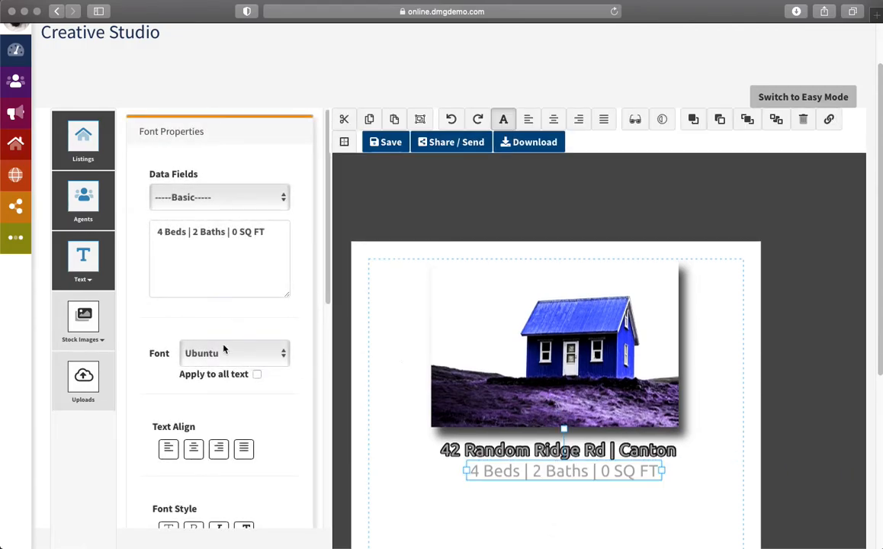
{"action": "left_click_drag", "start_coordinate": [328, 235], "coordinate": [325, 375]}
{"action": "left_click", "coordinate": [182, 308]}
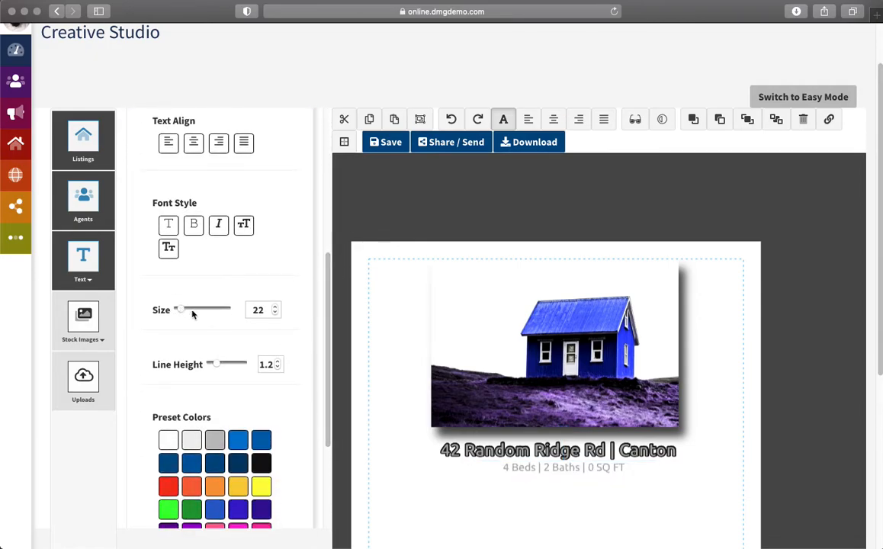
{"action": "left_click", "coordinate": [568, 468]}
{"action": "left_click", "coordinate": [551, 452]}
{"action": "right_click", "coordinate": [551, 452]}
{"action": "left_click", "coordinate": [611, 177]}
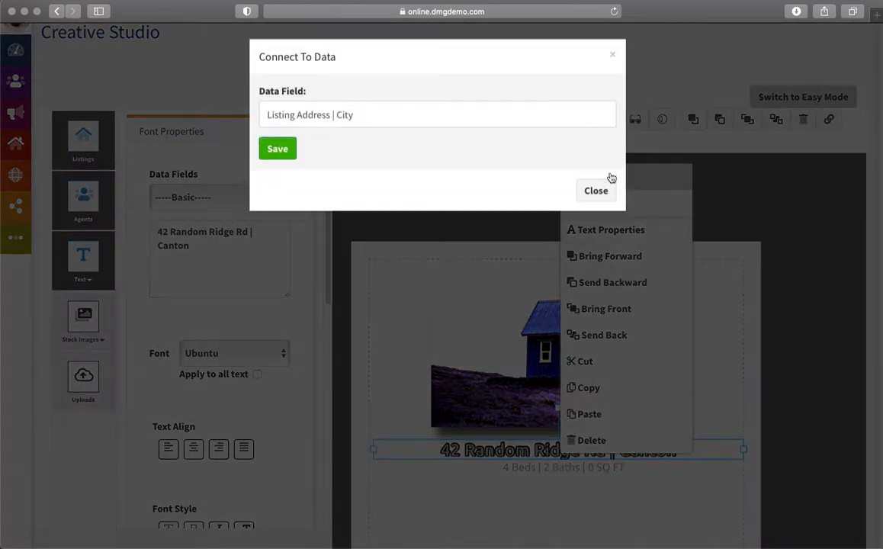
{"action": "left_click", "coordinate": [589, 192]}
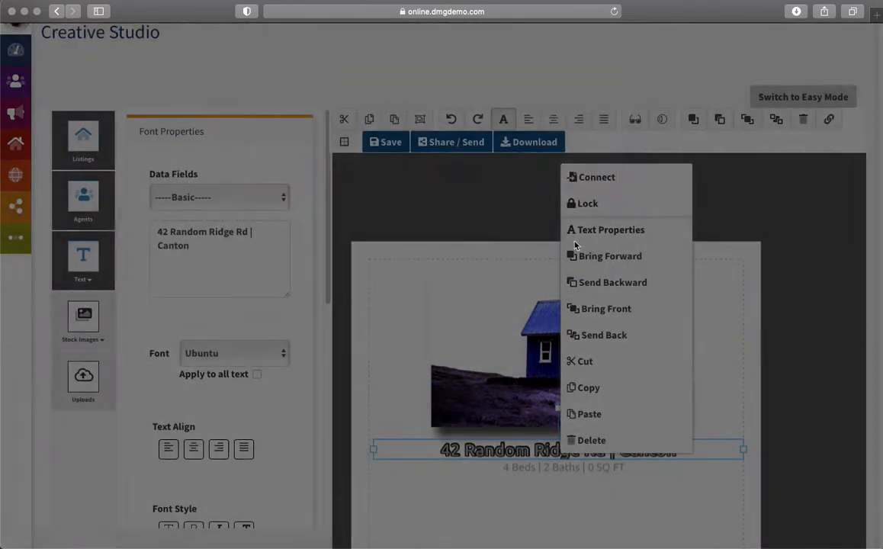
{"action": "left_click", "coordinate": [549, 469]}
{"action": "right_click", "coordinate": [548, 468]}
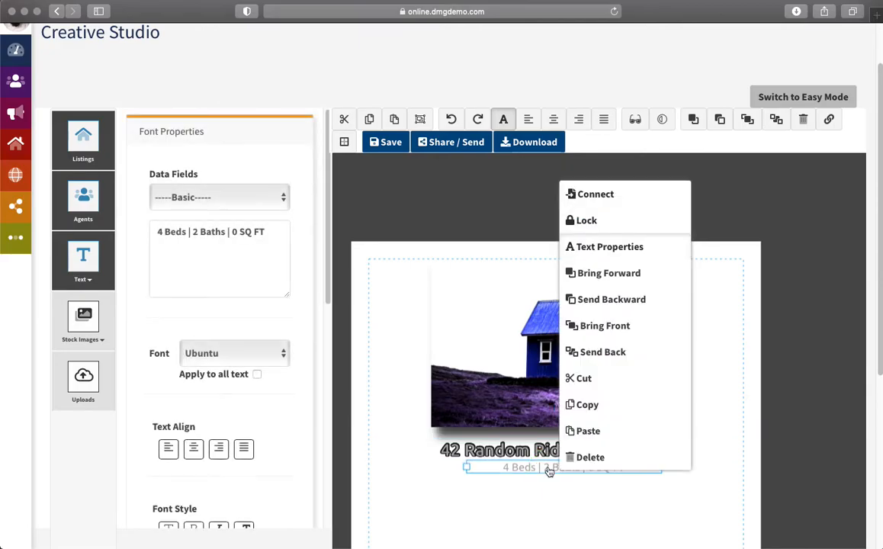
{"action": "left_click", "coordinate": [617, 197]}
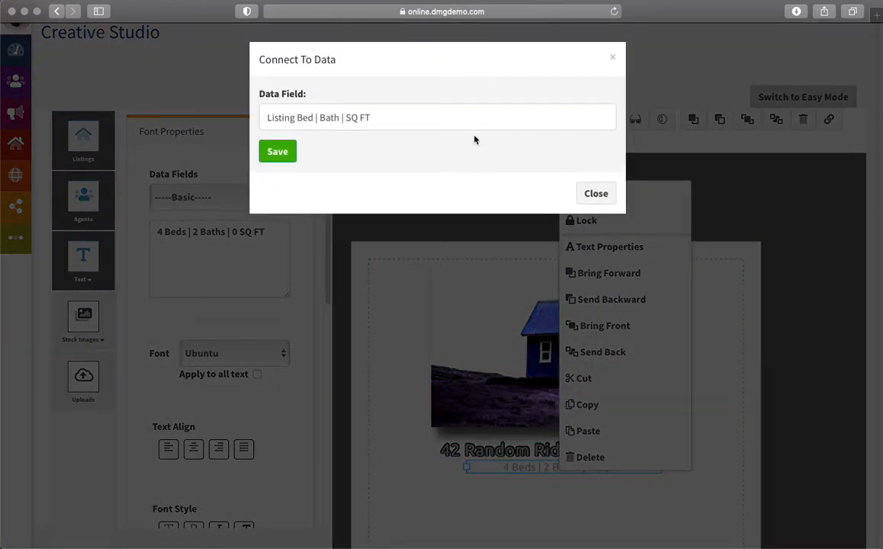
{"action": "left_click", "coordinate": [596, 196]}
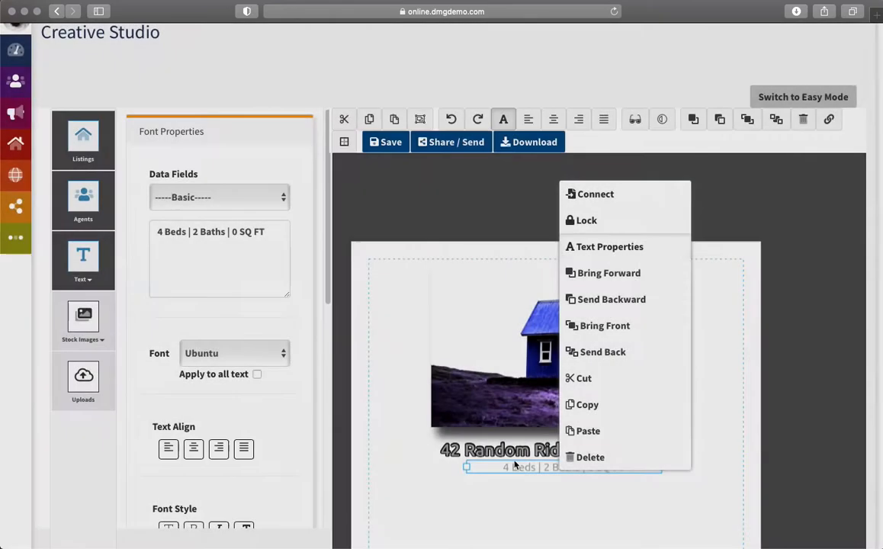
{"action": "left_click", "coordinate": [424, 514]}
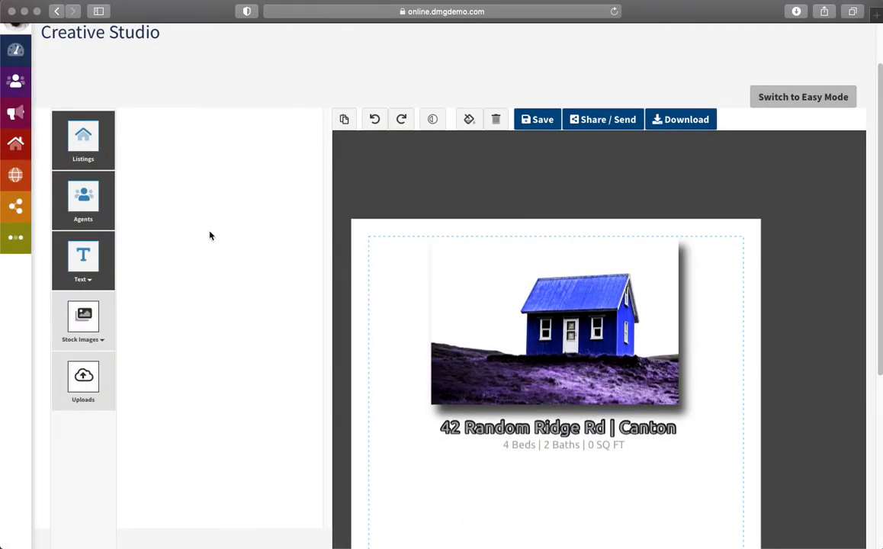
Step: Insert the custom text 'this is my listing description' onto the flyer
{"action": "left_click", "coordinate": [101, 149]}
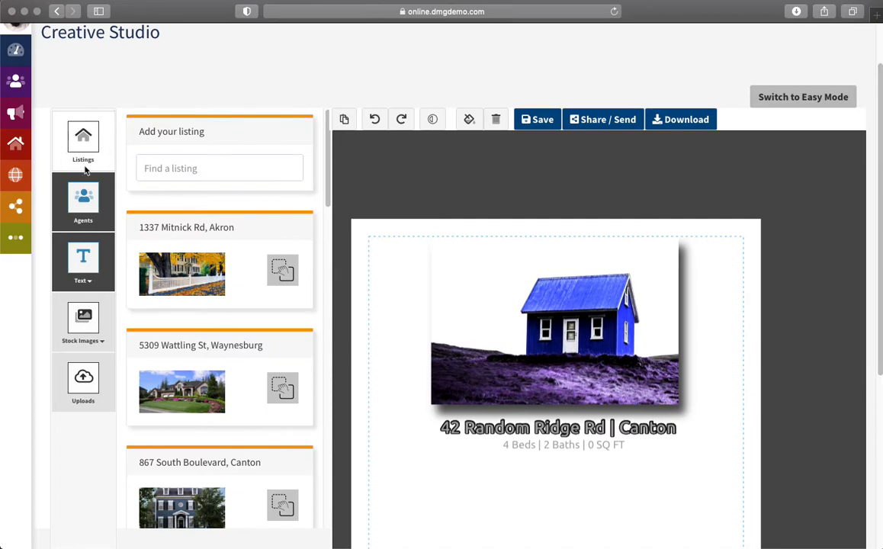
{"action": "left_click", "coordinate": [92, 281]}
{"action": "left_click", "coordinate": [89, 315]}
{"action": "left_click", "coordinate": [191, 268]}
{"action": "type", "text": "this "}
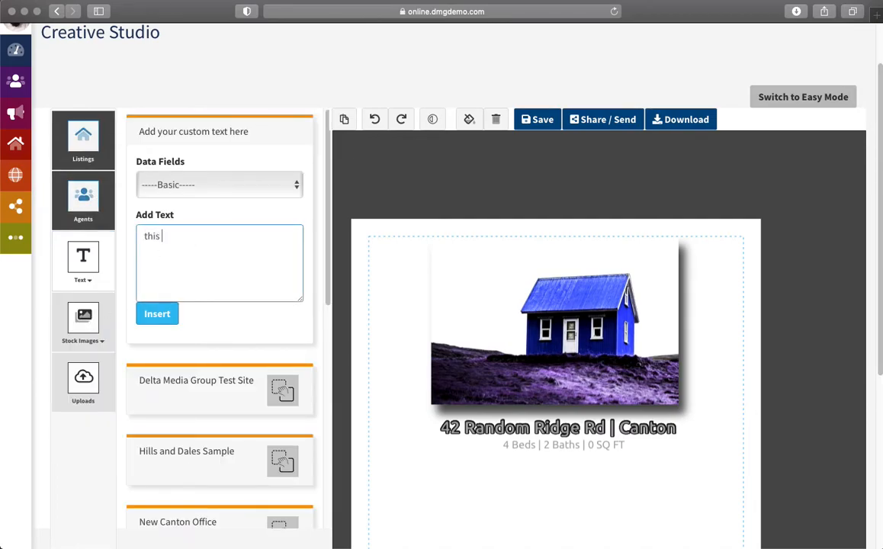
{"action": "type", "text": "is my listing description"}
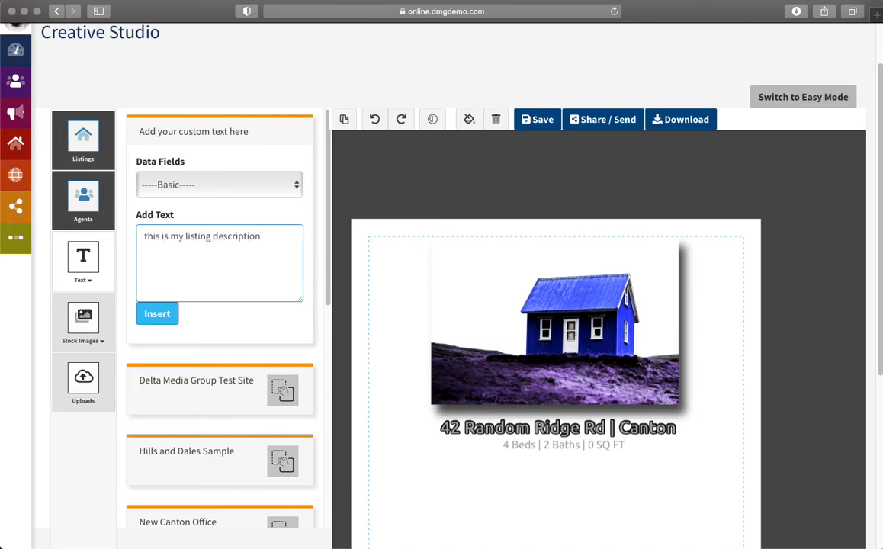
{"action": "left_click", "coordinate": [159, 314]}
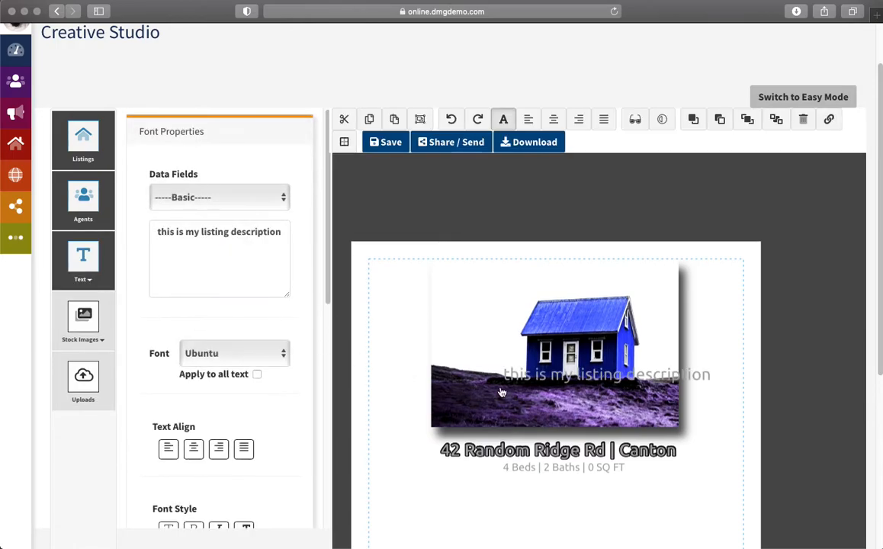
Step: Move the description under the beds line, set it to size 19, shift it left and widen its box
{"action": "left_click_drag", "start_coordinate": [673, 380], "coordinate": [605, 501]}
{"action": "left_click", "coordinate": [586, 506]}
{"action": "scroll", "coordinate": [298, 374], "scroll_direction": "down", "scroll_amount": 5}
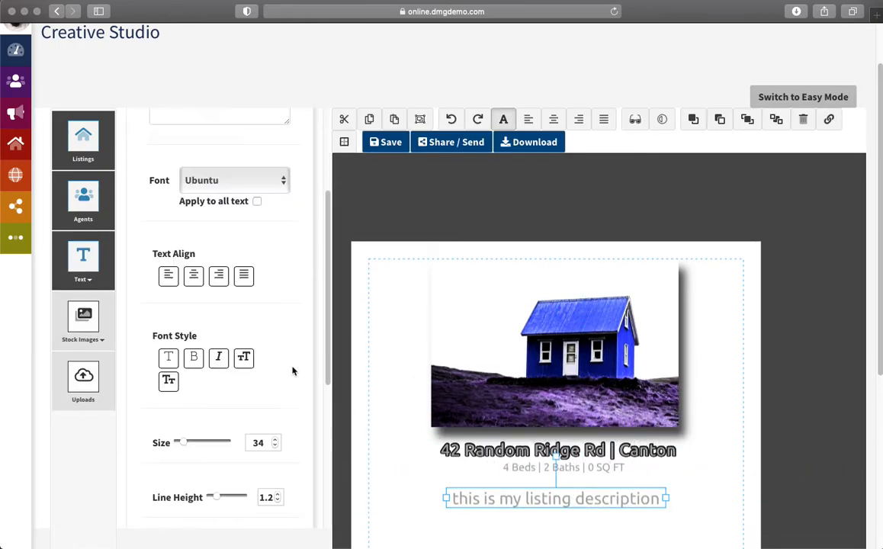
{"action": "left_click_drag", "start_coordinate": [277, 423], "coordinate": [274, 422]}
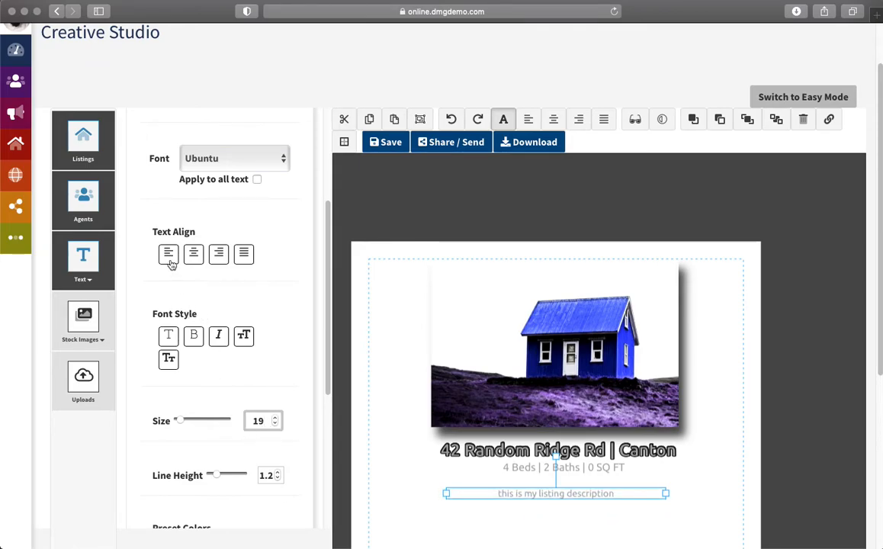
{"action": "scroll", "coordinate": [712, 459], "scroll_direction": "down", "scroll_amount": 2}
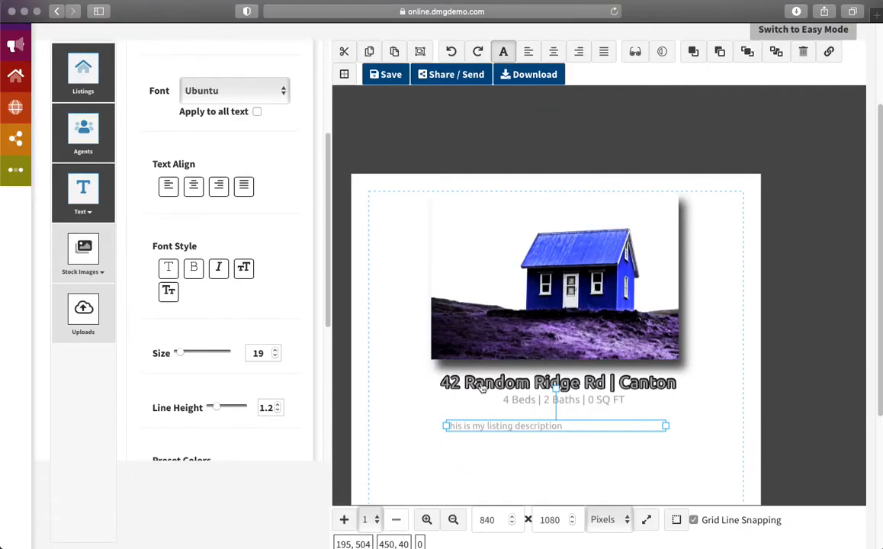
{"action": "left_click_drag", "start_coordinate": [479, 428], "coordinate": [421, 430]}
{"action": "left_click", "coordinate": [470, 430]}
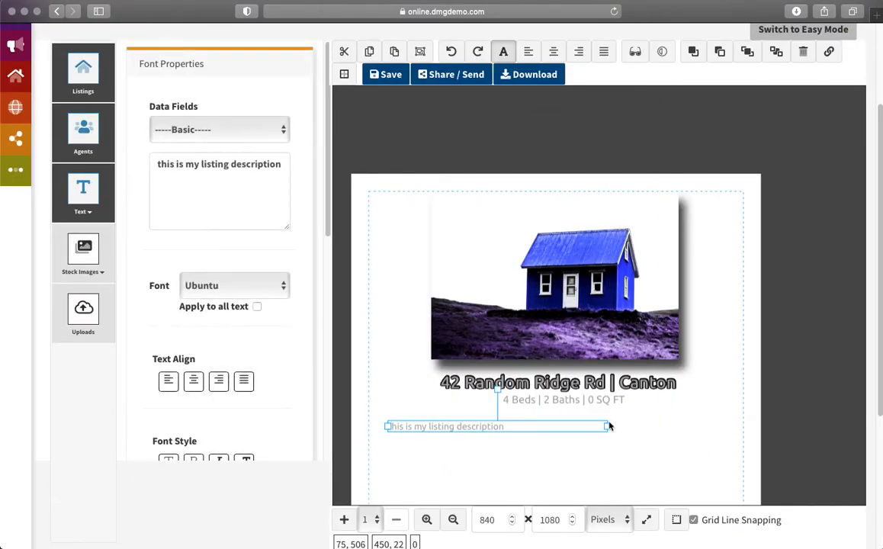
{"action": "left_click_drag", "start_coordinate": [607, 428], "coordinate": [737, 428]}
Step: Paste the description text several more times so it wraps over multiple lines
{"action": "left_click", "coordinate": [485, 430]}
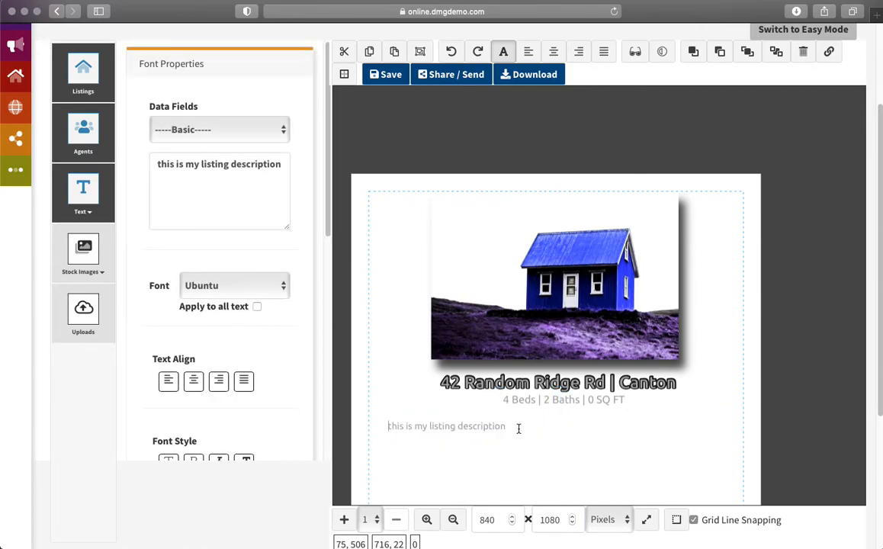
{"action": "key", "text": "super+a"}
{"action": "key", "text": "super+c"}
{"action": "key", "text": "Right"}
{"action": "key", "text": "super+v"}
{"action": "key", "text": "Return"}
{"action": "key", "text": "super+v"}
{"action": "type", "text": "v"}
{"action": "key", "text": "super+v"}
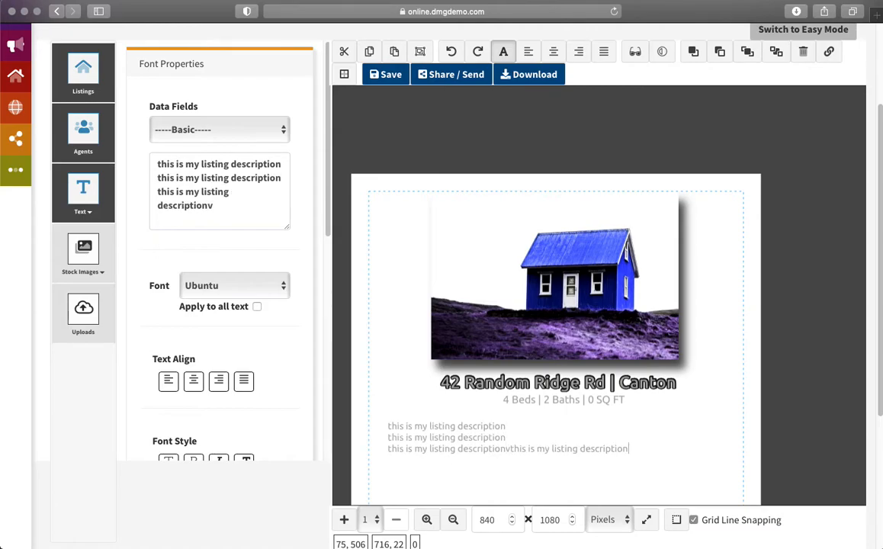
{"action": "key", "text": "super+v"}
{"action": "key", "text": "super+v"}
{"action": "key", "text": "super+v"}
{"action": "key", "text": "super+v"}
{"action": "key", "text": "super+v"}
{"action": "key", "text": "super+v"}
{"action": "key", "text": "super+v"}
{"action": "scroll", "coordinate": [498, 421], "scroll_direction": "down", "scroll_amount": 5}
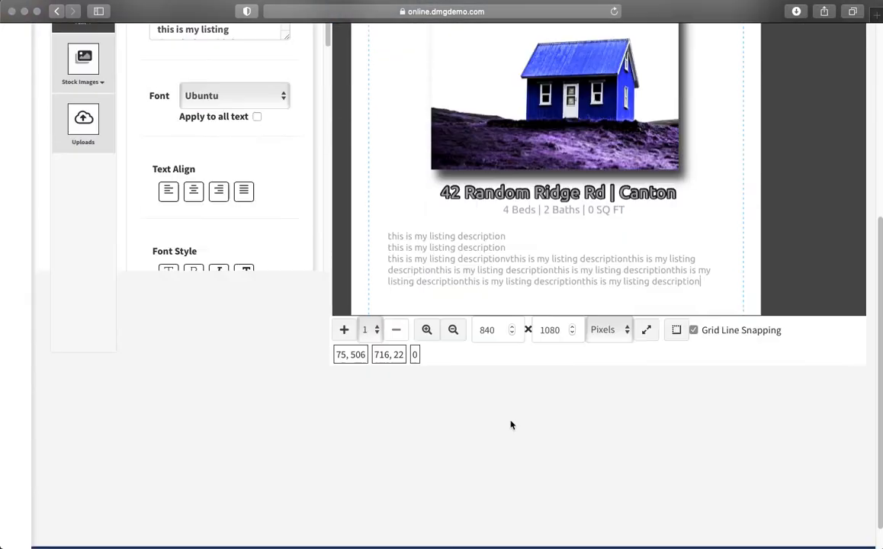
Step: Connect the description text block to the Listing Description data field and save
{"action": "left_click", "coordinate": [509, 283]}
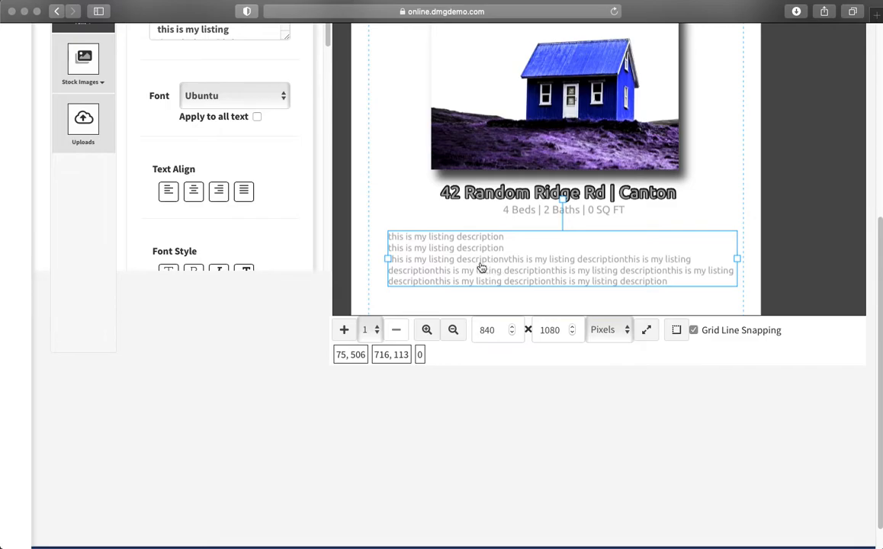
{"action": "left_click", "coordinate": [405, 215]}
{"action": "right_click", "coordinate": [424, 241]}
{"action": "scroll", "coordinate": [458, 244], "scroll_direction": "up", "scroll_amount": 3}
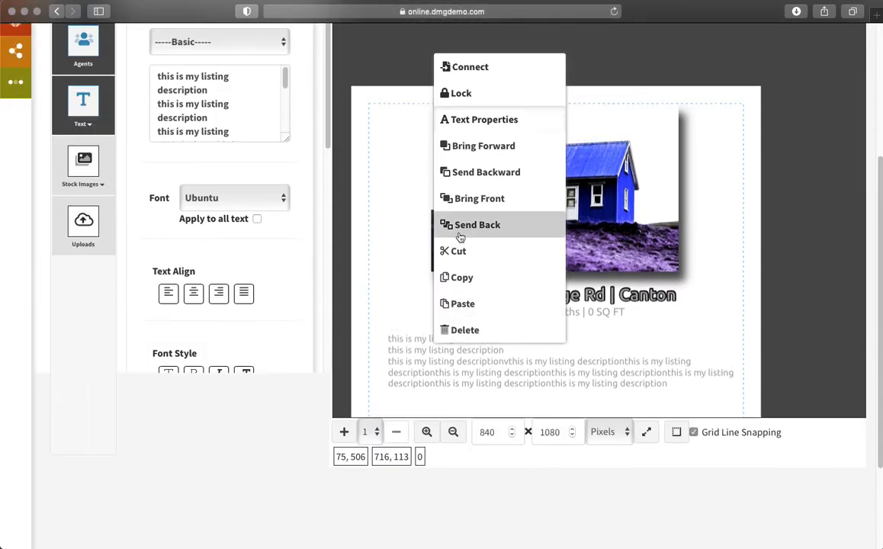
{"action": "left_click", "coordinate": [465, 70]}
{"action": "left_click", "coordinate": [319, 120]}
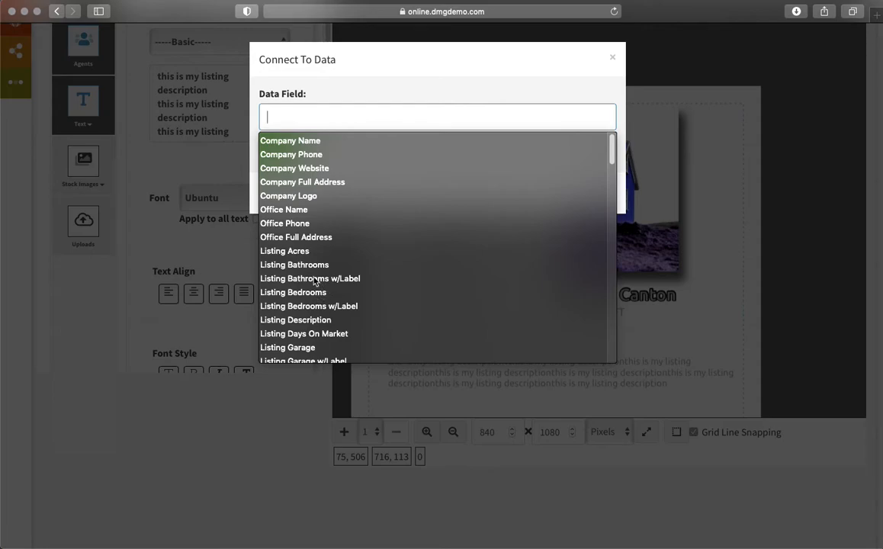
{"action": "scroll", "coordinate": [314, 283], "scroll_direction": "down", "scroll_amount": 5}
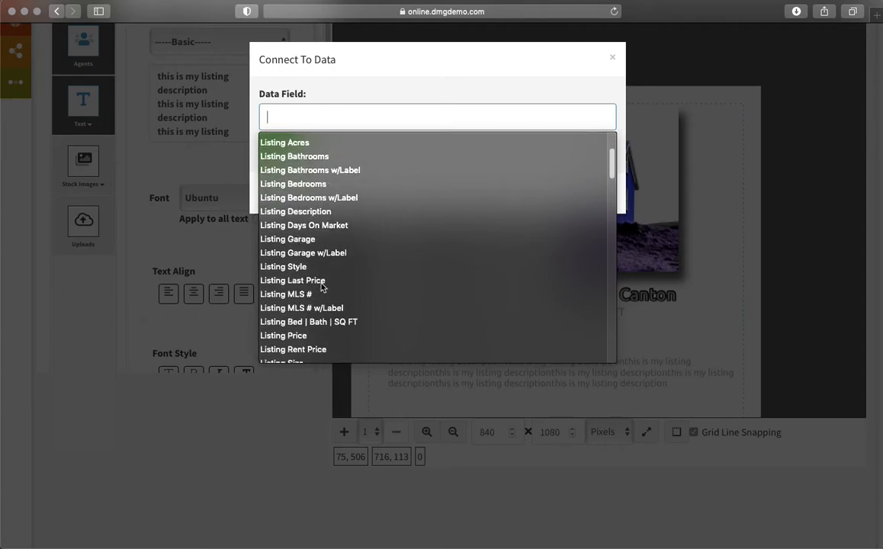
{"action": "left_click", "coordinate": [291, 212]}
{"action": "left_click", "coordinate": [278, 152]}
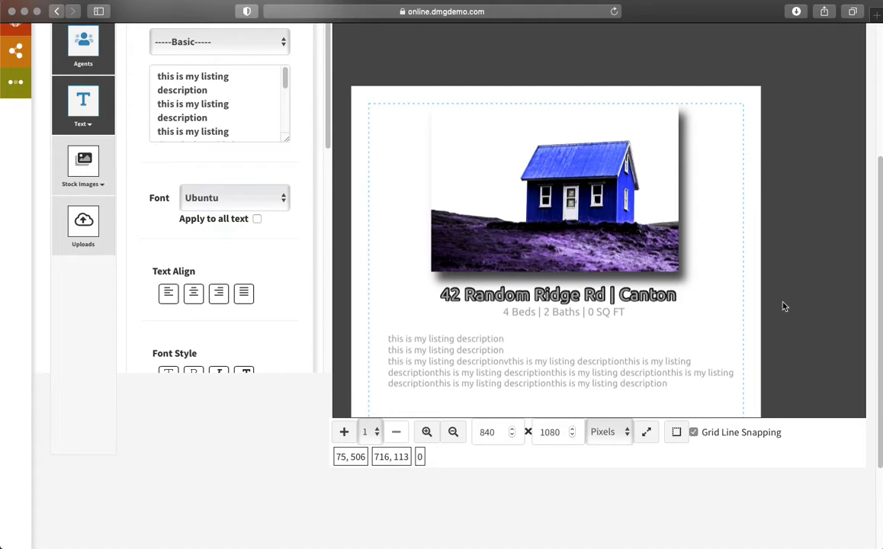
{"action": "scroll", "coordinate": [784, 306], "scroll_direction": "down", "scroll_amount": 3}
Step: Place the agent's headshot at the lower left and the Display Name field beside it
{"action": "scroll", "coordinate": [310, 256], "scroll_direction": "up", "scroll_amount": 3}
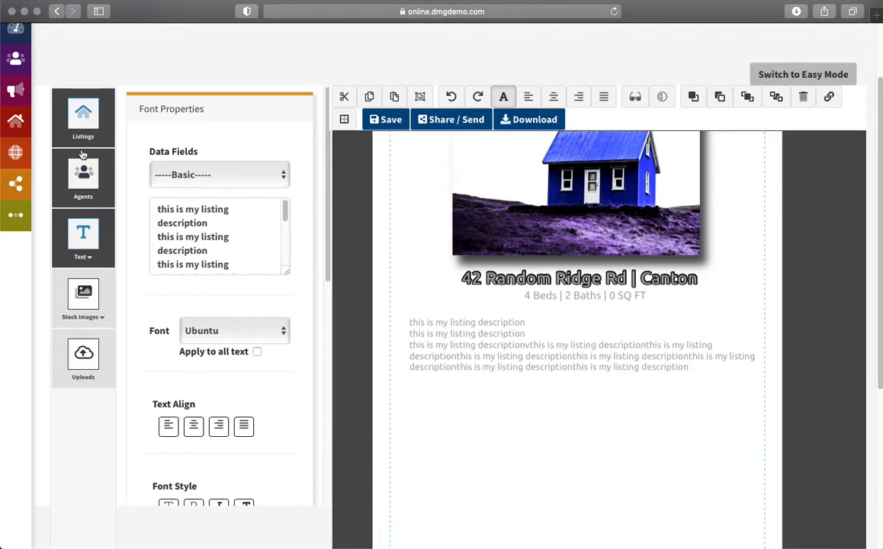
{"action": "left_click", "coordinate": [83, 124]}
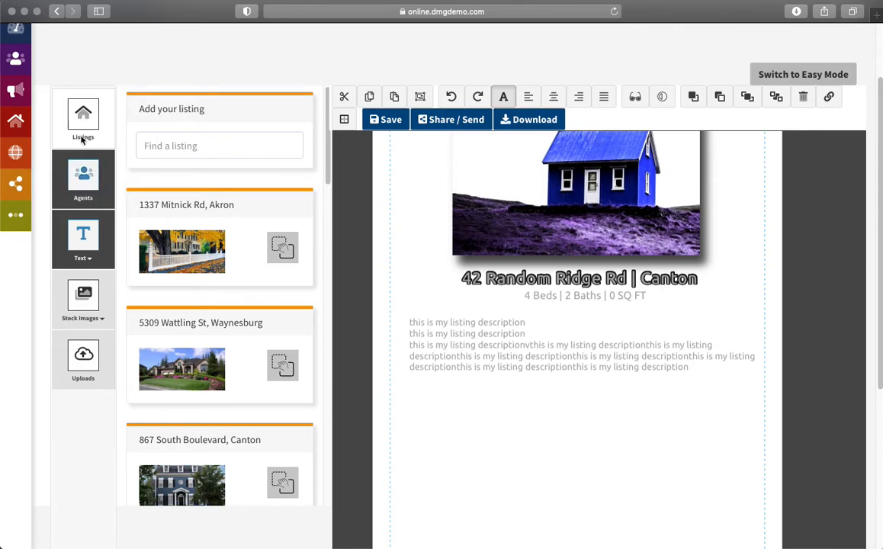
{"action": "left_click", "coordinate": [81, 172]}
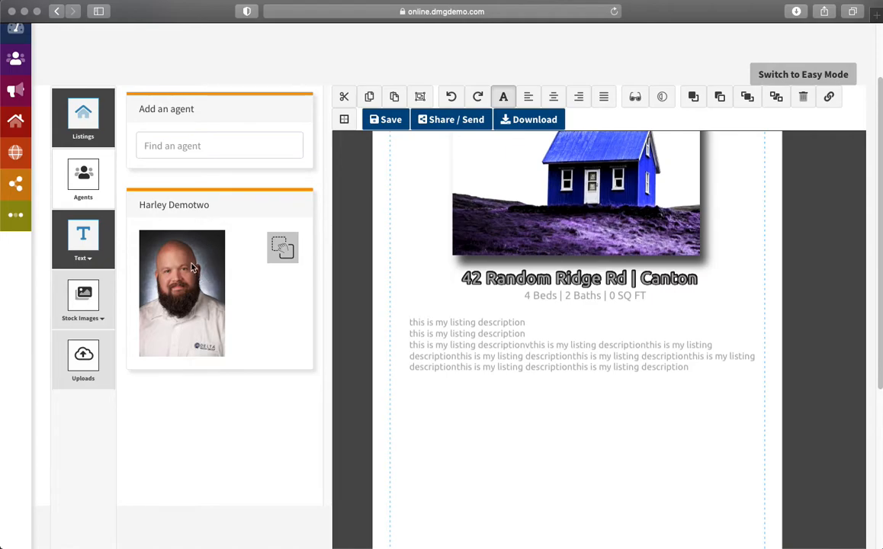
{"action": "left_click", "coordinate": [172, 206]}
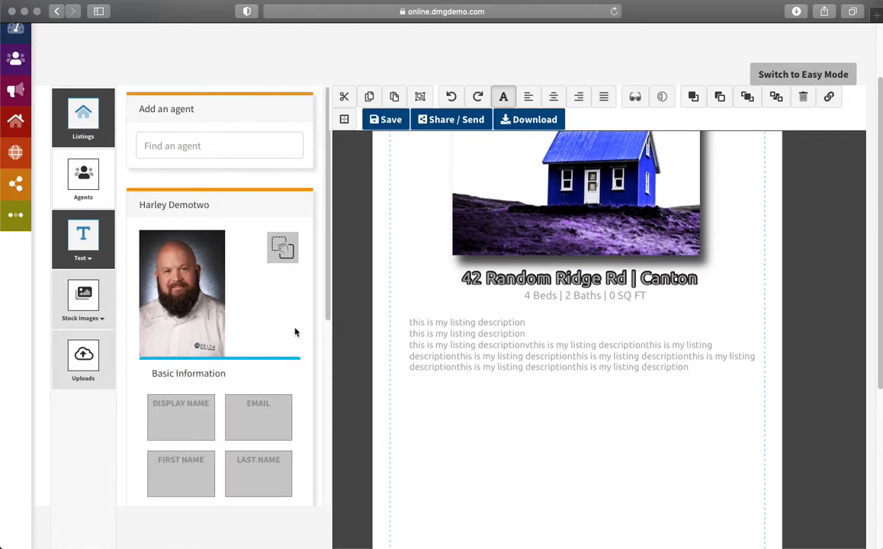
{"action": "scroll", "coordinate": [306, 321], "scroll_direction": "down", "scroll_amount": 5}
{"action": "scroll", "coordinate": [271, 303], "scroll_direction": "down", "scroll_amount": 3}
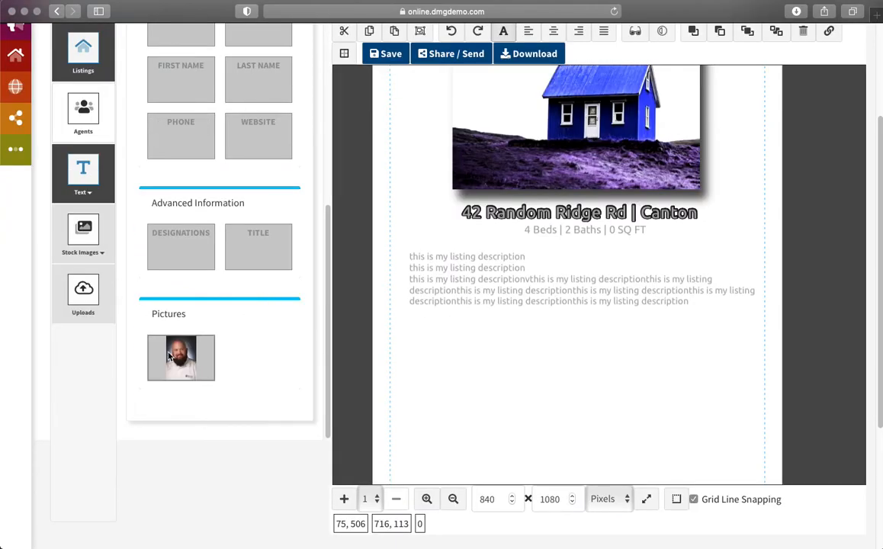
{"action": "scroll", "coordinate": [686, 355], "scroll_direction": "down", "scroll_amount": 1}
{"action": "scroll", "coordinate": [682, 289], "scroll_direction": "down", "scroll_amount": 4}
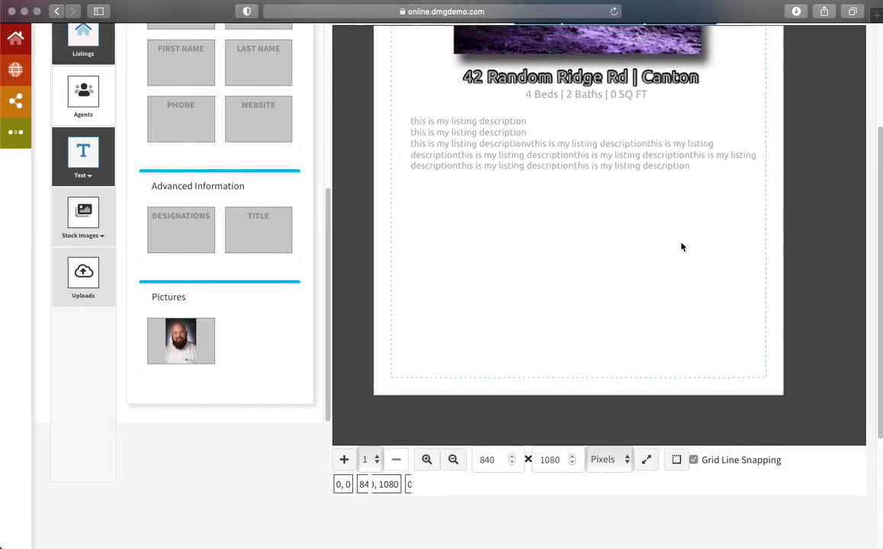
{"action": "left_click_drag", "start_coordinate": [175, 338], "coordinate": [432, 329]}
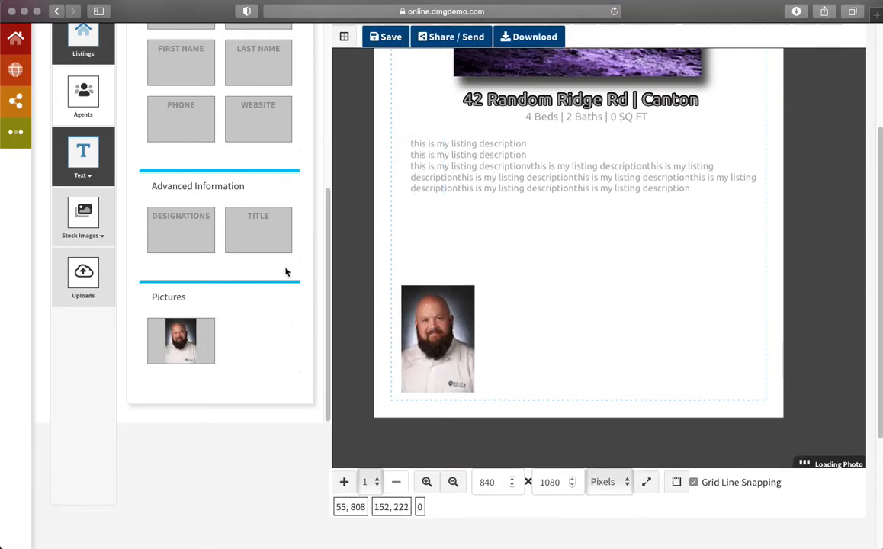
{"action": "scroll", "coordinate": [285, 272], "scroll_direction": "up", "scroll_amount": 3}
{"action": "left_click_drag", "start_coordinate": [191, 129], "coordinate": [548, 304]}
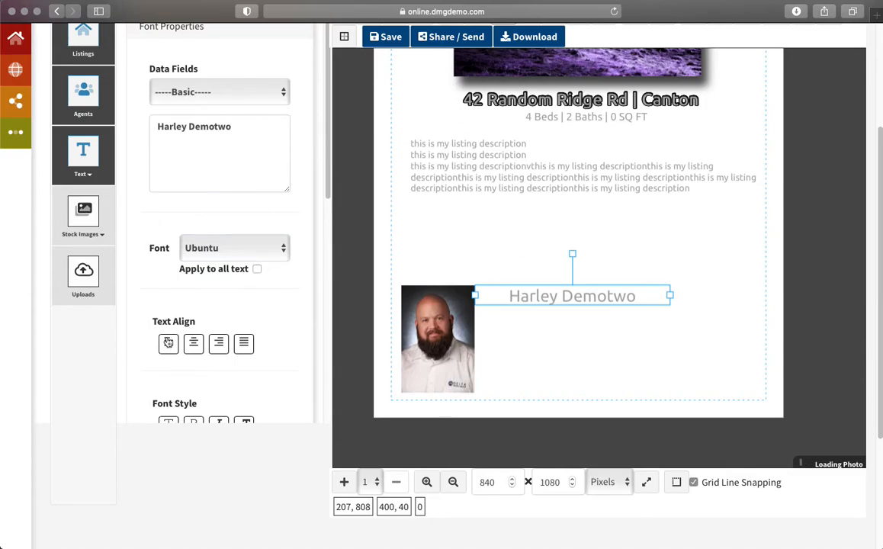
Step: Make the agent's name black and nudge it slightly right
{"action": "scroll", "coordinate": [288, 296], "scroll_direction": "down", "scroll_amount": 2}
{"action": "scroll", "coordinate": [288, 294], "scroll_direction": "down", "scroll_amount": 5}
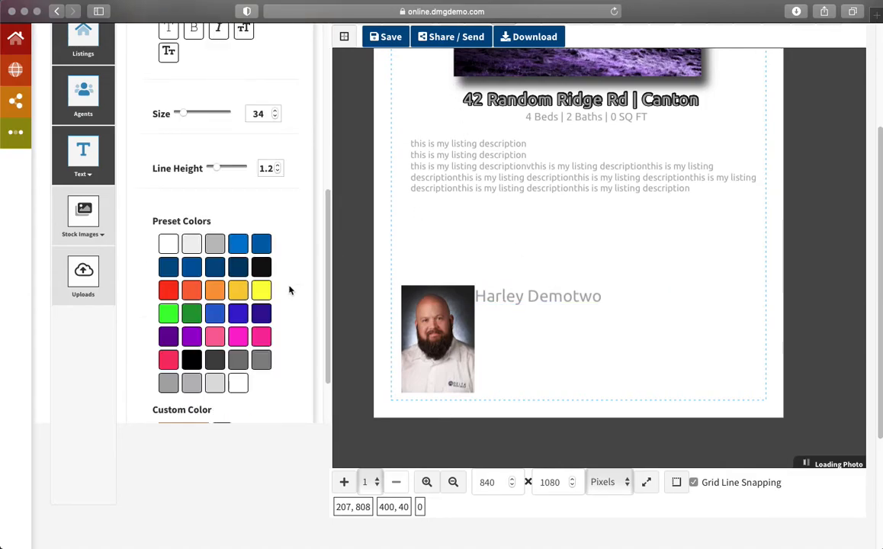
{"action": "left_click", "coordinate": [261, 270]}
{"action": "scroll", "coordinate": [284, 296], "scroll_direction": "down", "scroll_amount": 1}
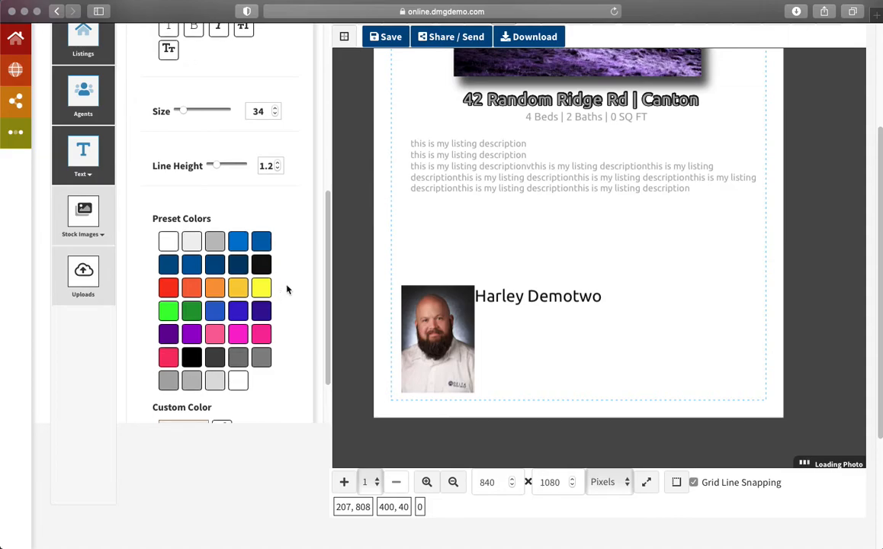
{"action": "left_click_drag", "start_coordinate": [502, 296], "coordinate": [507, 295]}
{"action": "scroll", "coordinate": [223, 256], "scroll_direction": "up", "scroll_amount": 3}
{"action": "scroll", "coordinate": [236, 265], "scroll_direction": "down", "scroll_amount": 3}
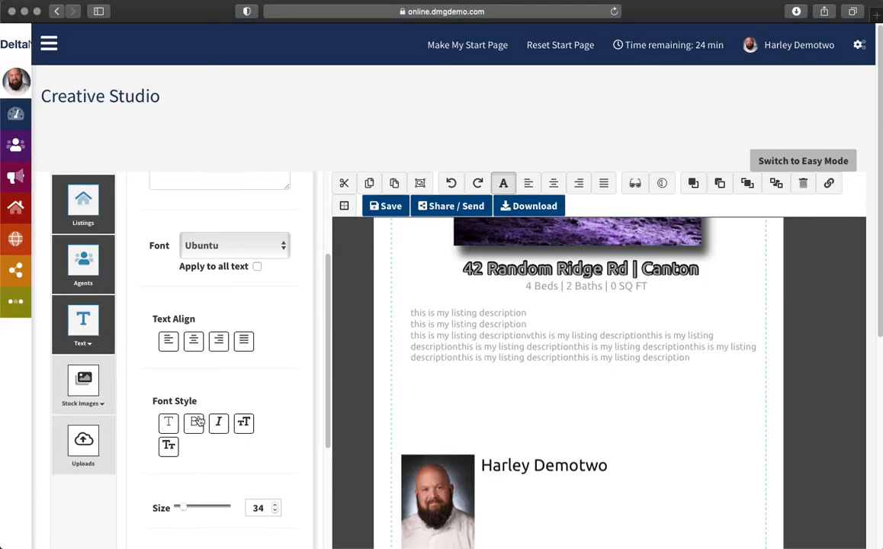
{"action": "scroll", "coordinate": [323, 325], "scroll_direction": "down", "scroll_amount": 2}
{"action": "left_click", "coordinate": [615, 467]}
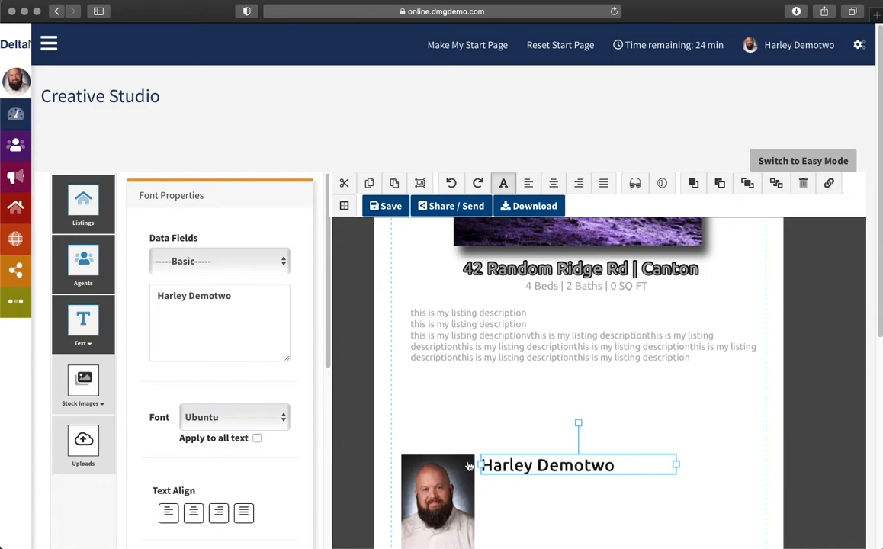
Step: Add the agent's phone number as a new line beneath the name
{"action": "left_click", "coordinate": [83, 263]}
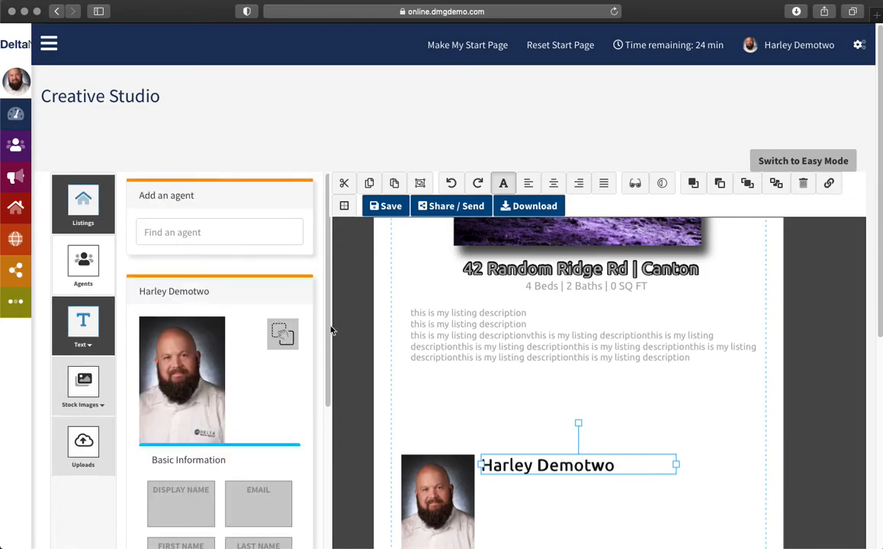
{"action": "scroll", "coordinate": [257, 320], "scroll_direction": "down", "scroll_amount": 5}
{"action": "scroll", "coordinate": [201, 305], "scroll_direction": "down", "scroll_amount": 2}
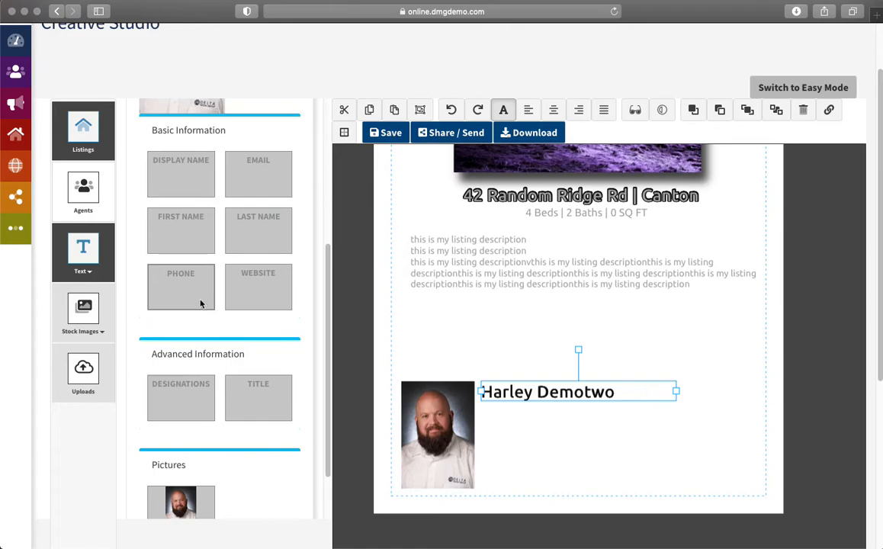
{"action": "scroll", "coordinate": [232, 250], "scroll_direction": "down", "scroll_amount": 1}
{"action": "left_click_drag", "start_coordinate": [197, 282], "coordinate": [529, 421]}
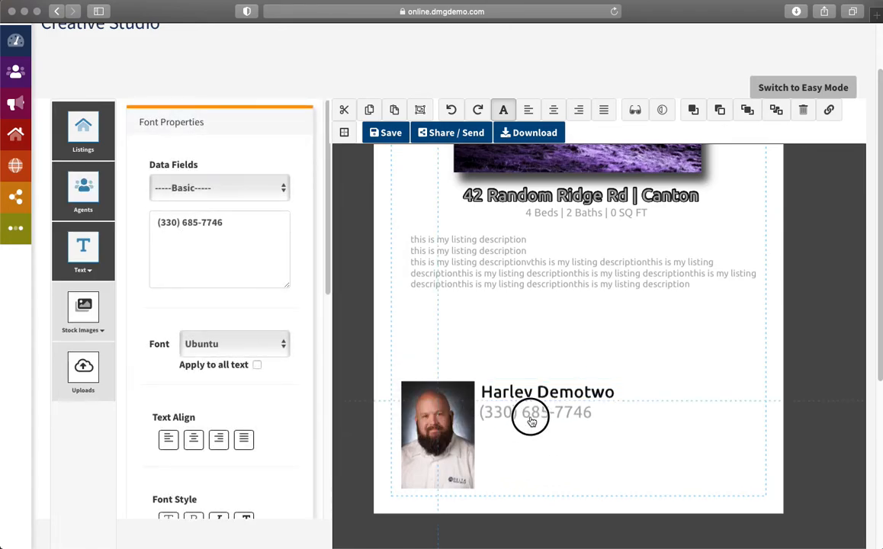
Step: Left-align the phone number at size 22 and line it up under the agent's name
{"action": "scroll", "coordinate": [286, 412], "scroll_direction": "down", "scroll_amount": 5}
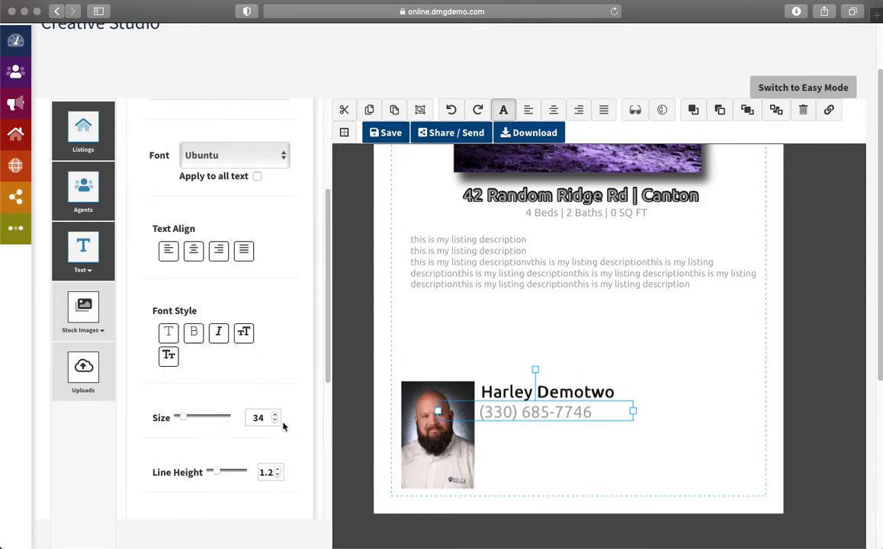
{"action": "left_click", "coordinate": [275, 421]}
{"action": "left_click", "coordinate": [276, 421]}
{"action": "left_click", "coordinate": [275, 421]}
{"action": "left_click", "coordinate": [169, 252]}
{"action": "left_click", "coordinate": [275, 421]}
{"action": "left_click", "coordinate": [522, 413]}
{"action": "left_click_drag", "start_coordinate": [522, 413], "coordinate": [543, 416]}
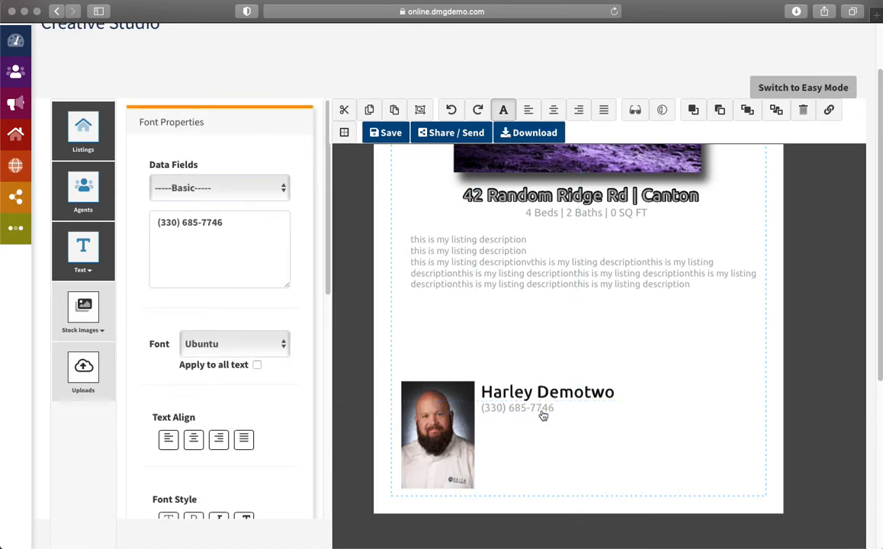
Step: Add the agent's email at size 22 directly beneath the phone number
{"action": "left_click", "coordinate": [90, 197]}
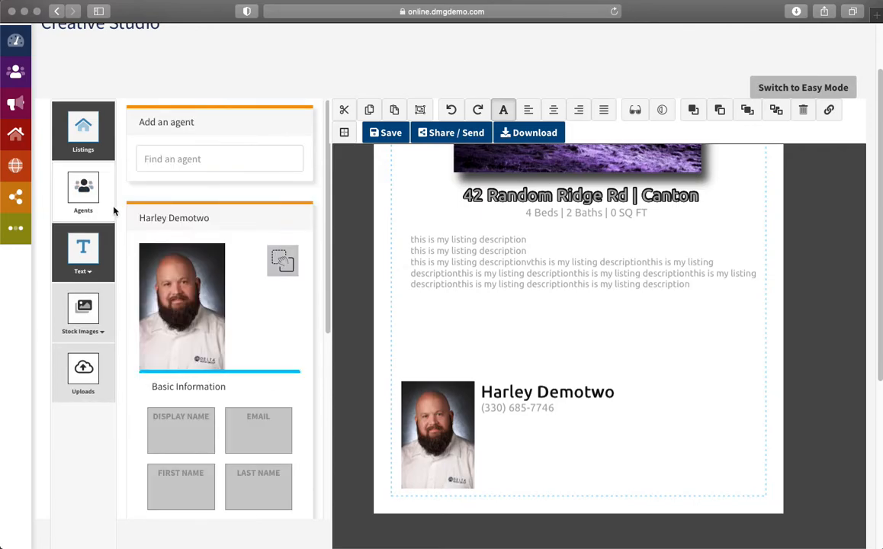
{"action": "scroll", "coordinate": [275, 423], "scroll_direction": "down", "scroll_amount": 8}
{"action": "scroll", "coordinate": [268, 408], "scroll_direction": "up", "scroll_amount": 1}
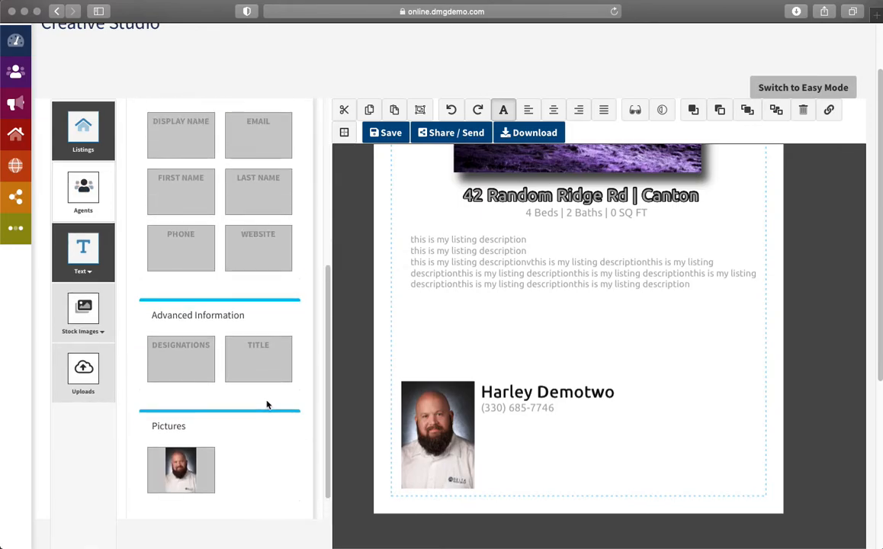
{"action": "scroll", "coordinate": [278, 282], "scroll_direction": "up", "scroll_amount": 2}
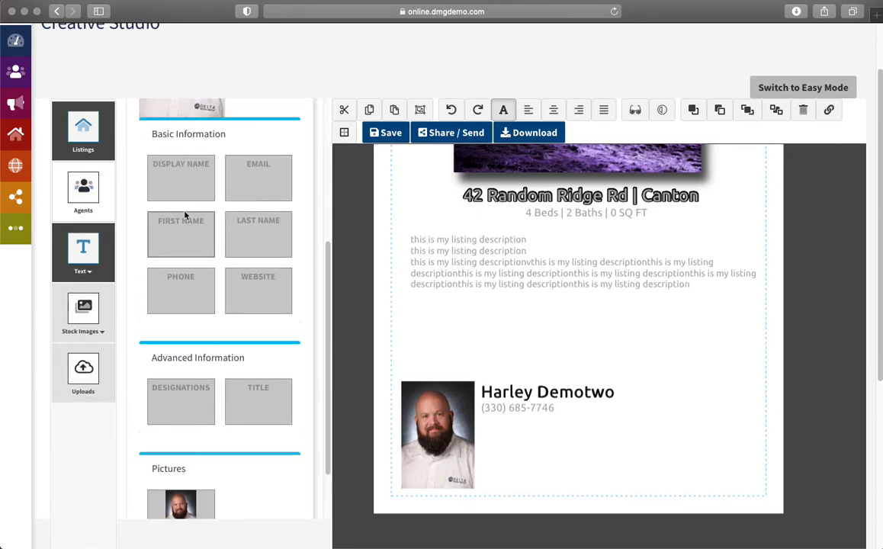
{"action": "left_click_drag", "start_coordinate": [243, 165], "coordinate": [536, 441]}
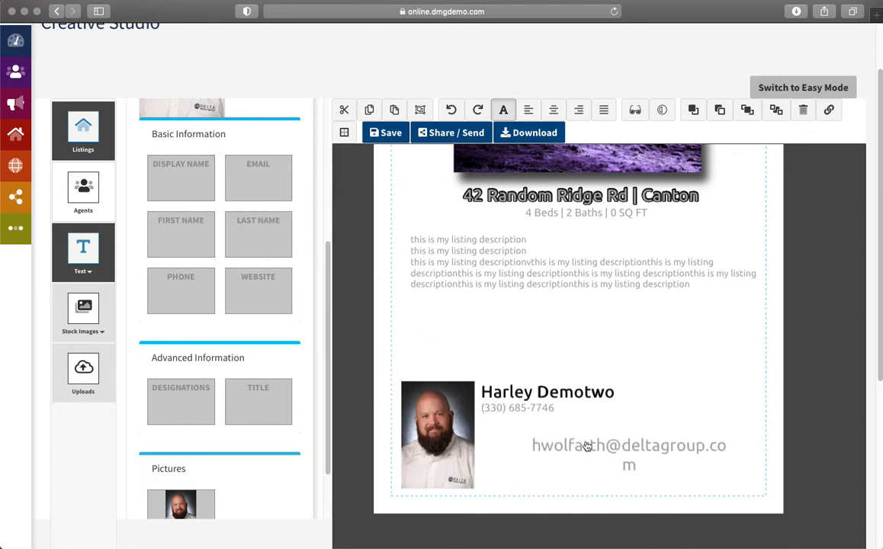
{"action": "left_click", "coordinate": [590, 450]}
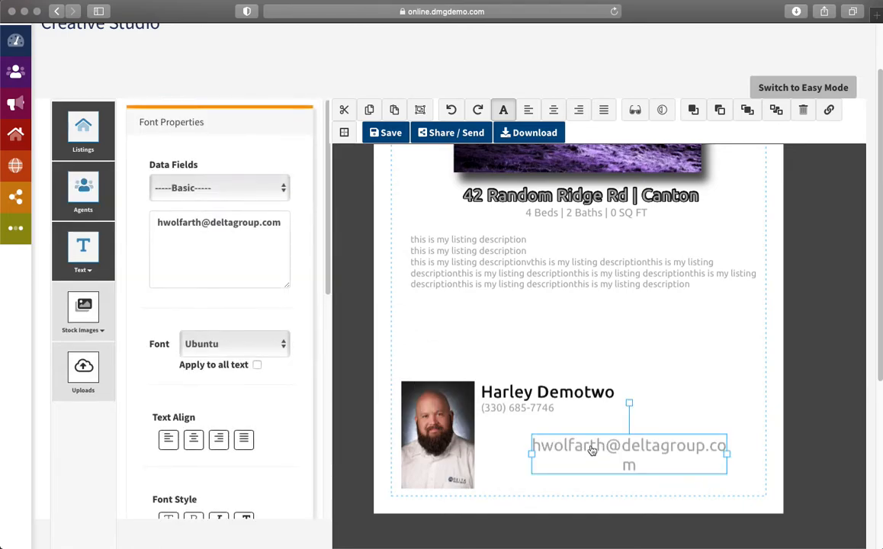
{"action": "left_click", "coordinate": [488, 409]}
{"action": "scroll", "coordinate": [246, 391], "scroll_direction": "down", "scroll_amount": 5}
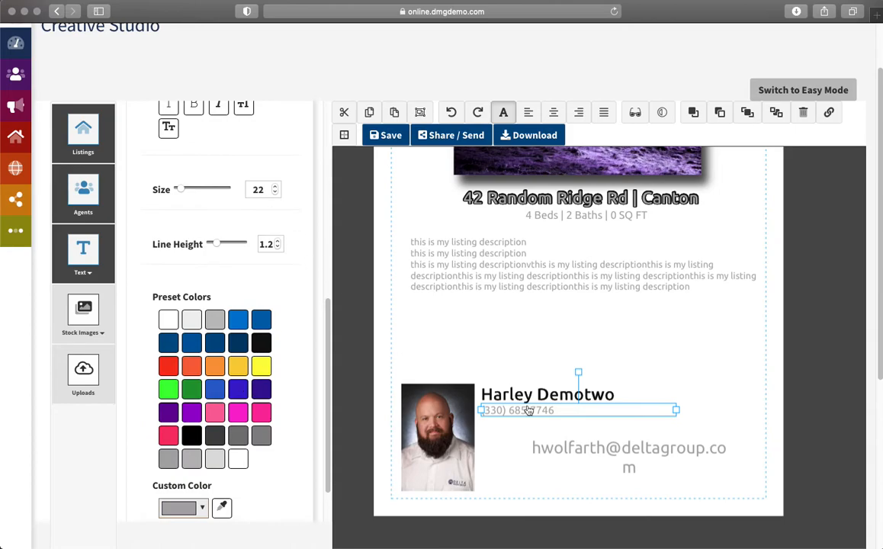
{"action": "left_click", "coordinate": [571, 458]}
{"action": "scroll", "coordinate": [275, 305], "scroll_direction": "down", "scroll_amount": 5}
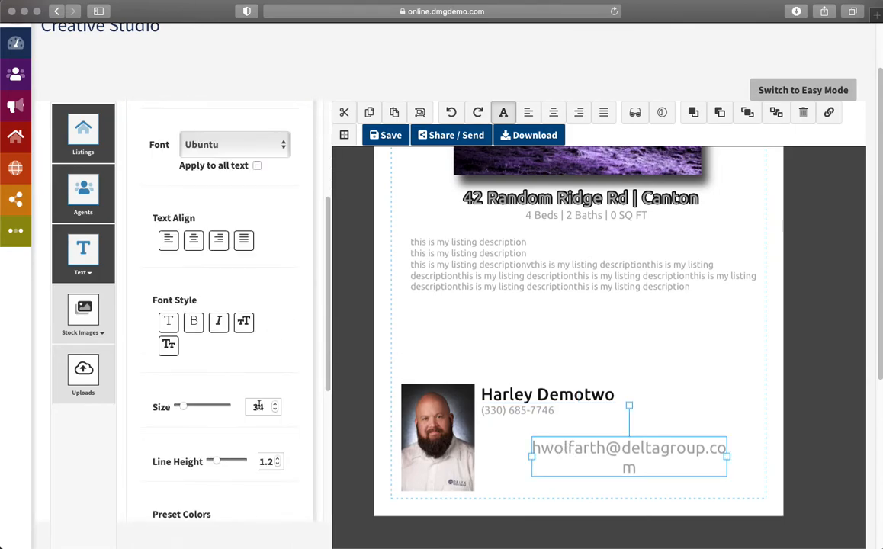
{"action": "left_click_drag", "start_coordinate": [263, 409], "coordinate": [247, 406]}
{"action": "type", "text": "22"}
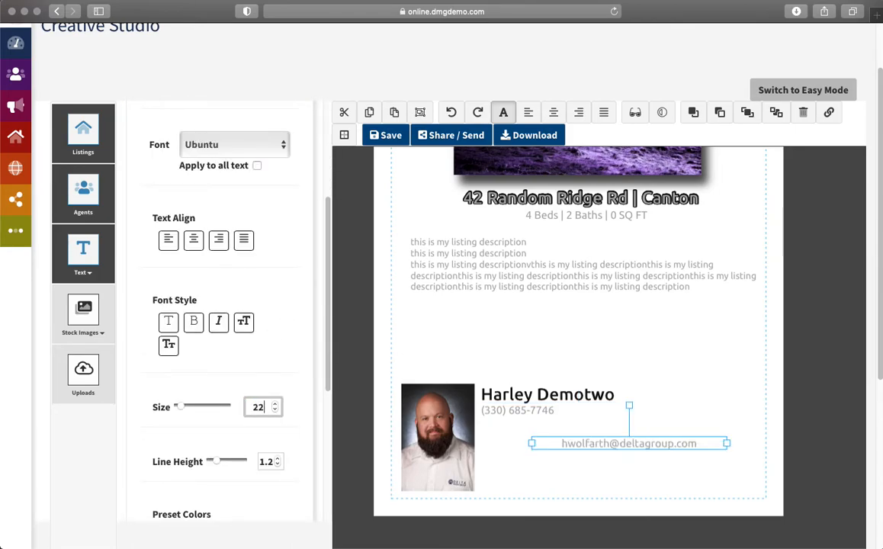
{"action": "left_click_drag", "start_coordinate": [654, 445], "coordinate": [577, 429]}
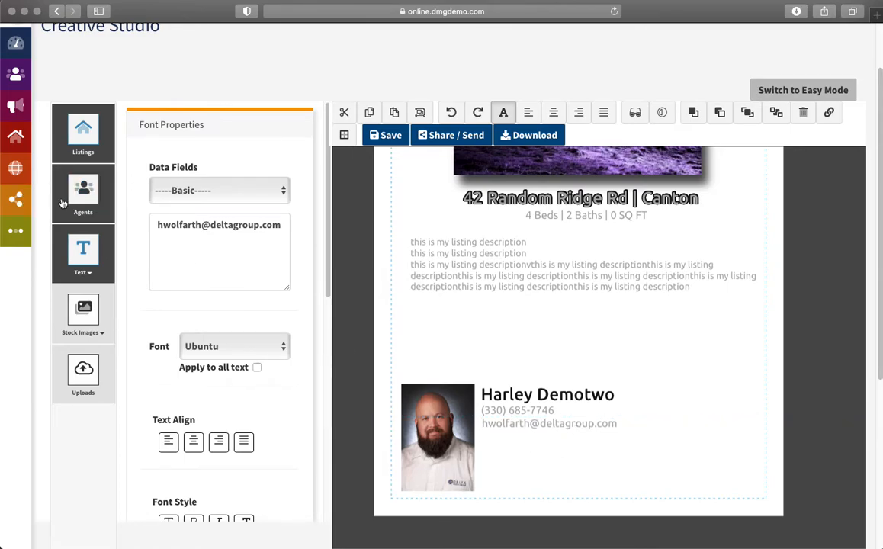
Step: Add the agent's website line under the contact info, left-aligned at size 22
{"action": "left_click", "coordinate": [83, 191]}
{"action": "scroll", "coordinate": [228, 305], "scroll_direction": "down", "scroll_amount": 5}
{"action": "scroll", "coordinate": [233, 306], "scroll_direction": "down", "scroll_amount": 2}
{"action": "left_click_drag", "start_coordinate": [255, 263], "coordinate": [529, 442]}
{"action": "left_click", "coordinate": [169, 437]}
{"action": "scroll", "coordinate": [280, 387], "scroll_direction": "down", "scroll_amount": 1}
{"action": "scroll", "coordinate": [280, 387], "scroll_direction": "down", "scroll_amount": 3}
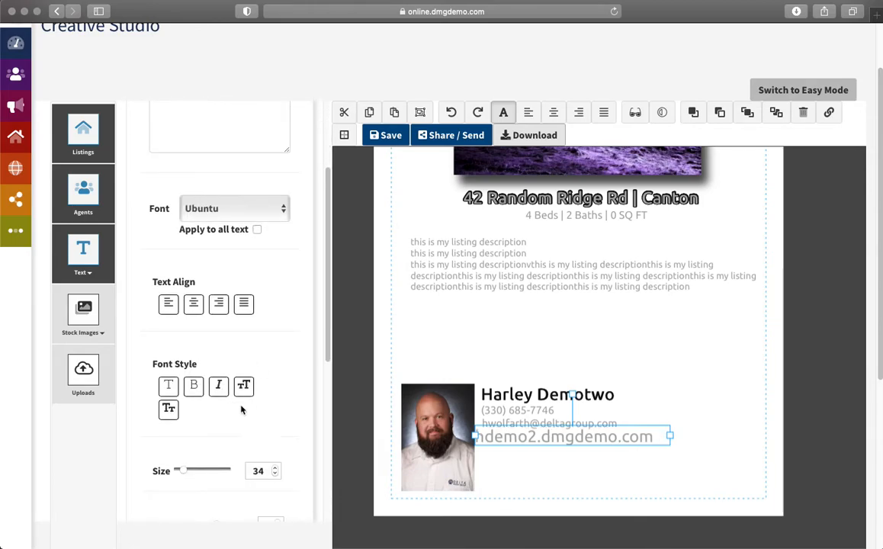
{"action": "left_click_drag", "start_coordinate": [185, 474], "coordinate": [181, 474]}
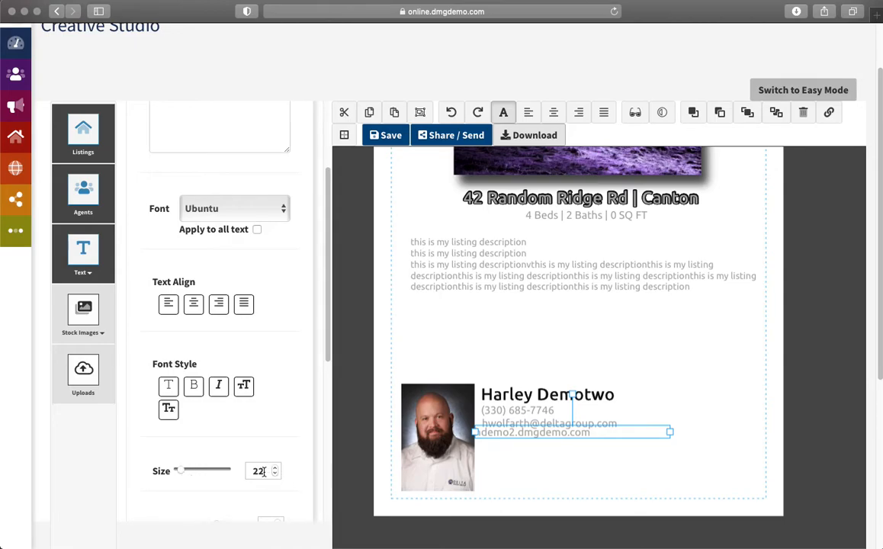
Step: Nudge the website and email lines into alignment with the other contact lines
{"action": "left_click_drag", "start_coordinate": [520, 428], "coordinate": [526, 438]}
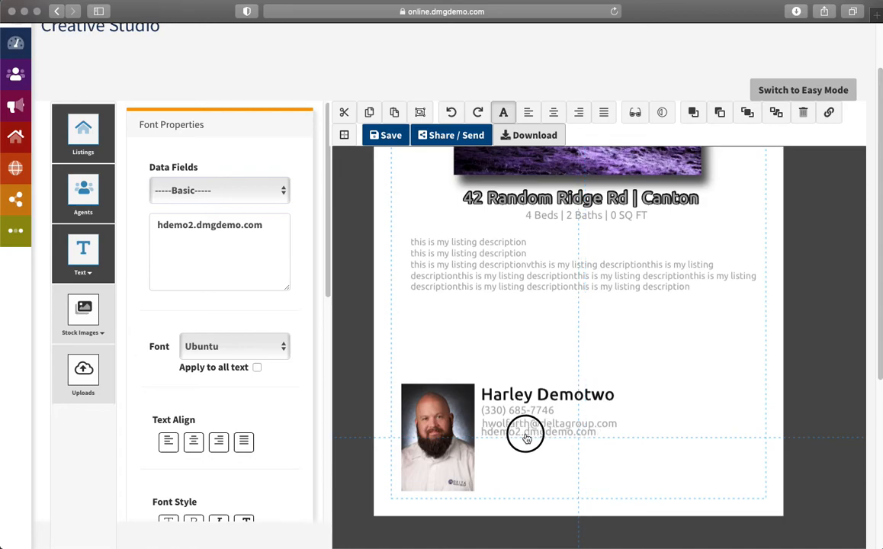
{"action": "left_click", "coordinate": [518, 424]}
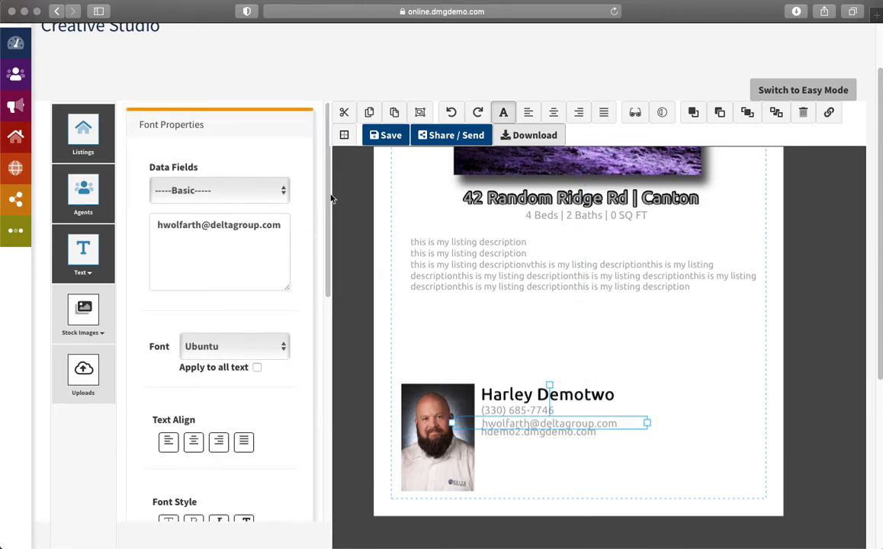
{"action": "left_click_drag", "start_coordinate": [568, 424], "coordinate": [564, 424]}
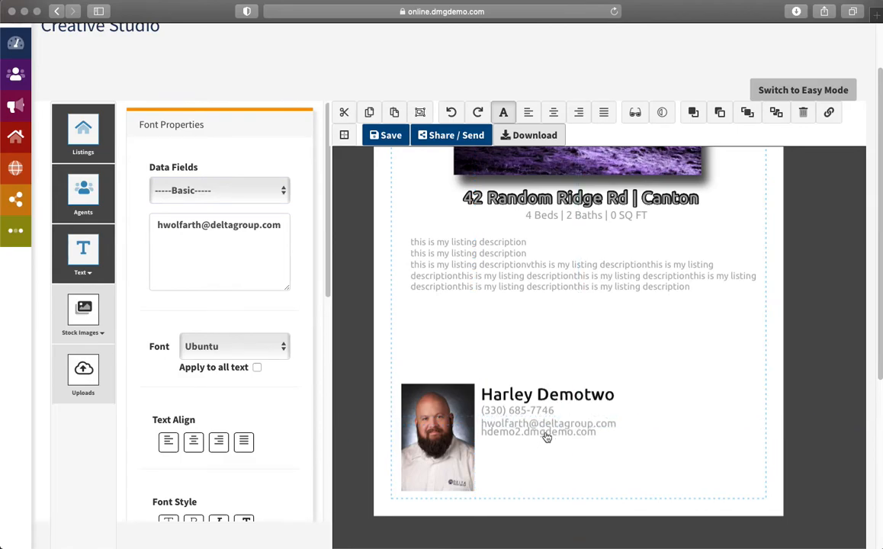
{"action": "left_click", "coordinate": [549, 438]}
{"action": "left_click", "coordinate": [550, 470]}
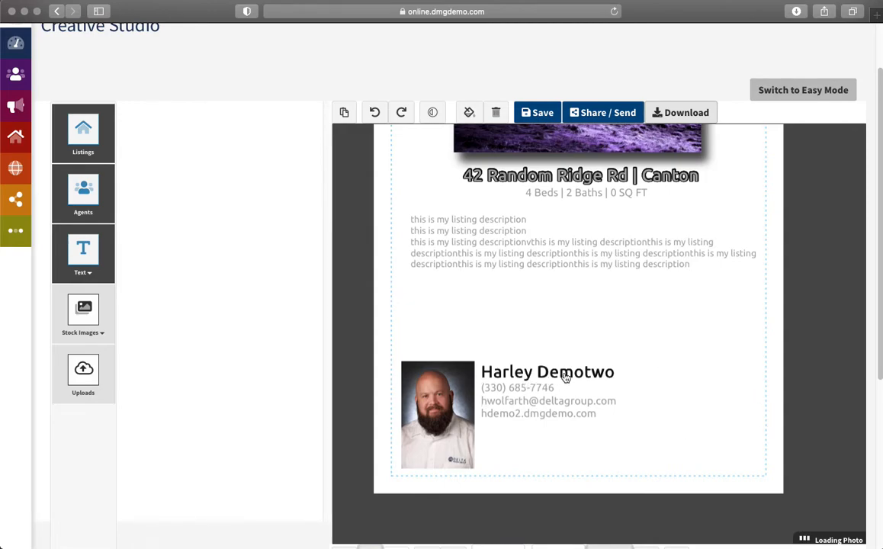
Step: Show the custom-text panel with office presets like Delta Media Group Test Site and New Canton Office
{"action": "mouse_move", "coordinate": [828, 189]}
{"action": "left_mouse_down"}
{"action": "mouse_move", "coordinate": [848, 259]}
{"action": "mouse_move", "coordinate": [843, 429]}
{"action": "mouse_move", "coordinate": [840, 177]}
{"action": "mouse_move", "coordinate": [832, 184]}
{"action": "left_mouse_up"}
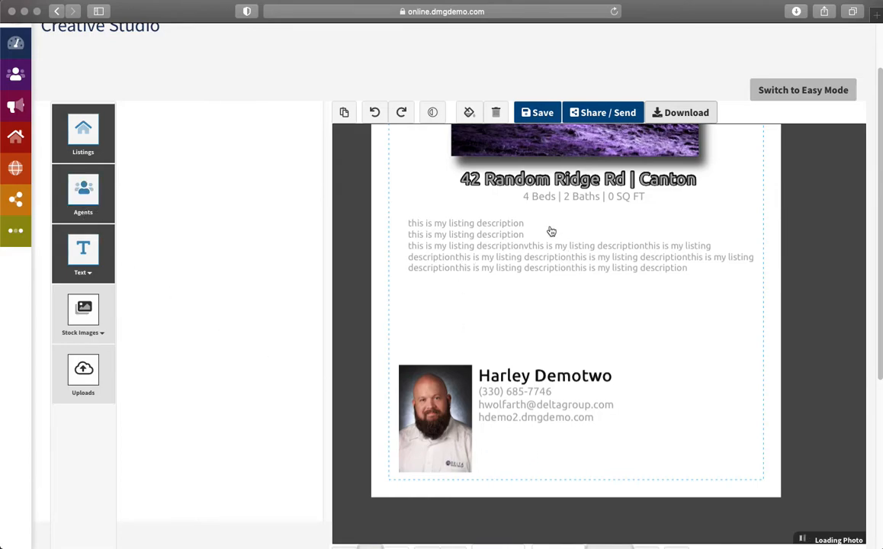
{"action": "left_click", "coordinate": [80, 189]}
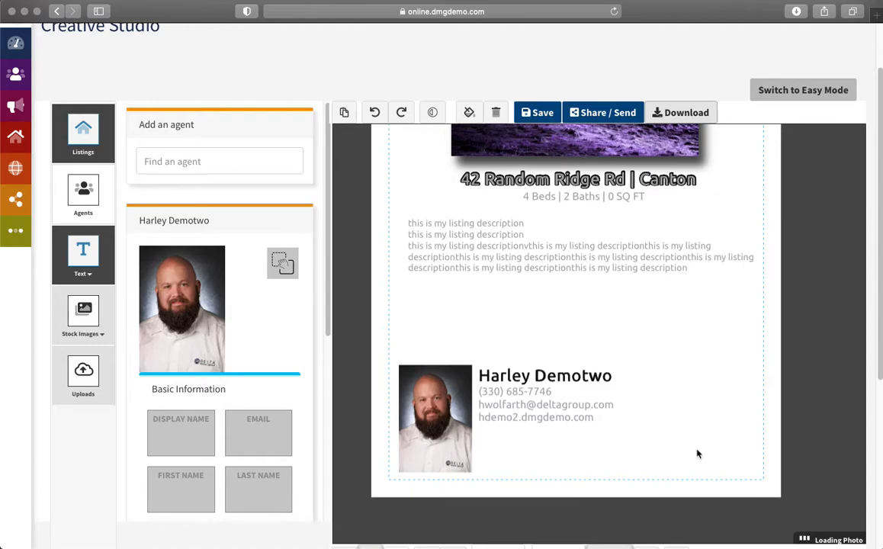
{"action": "left_click", "coordinate": [83, 252]}
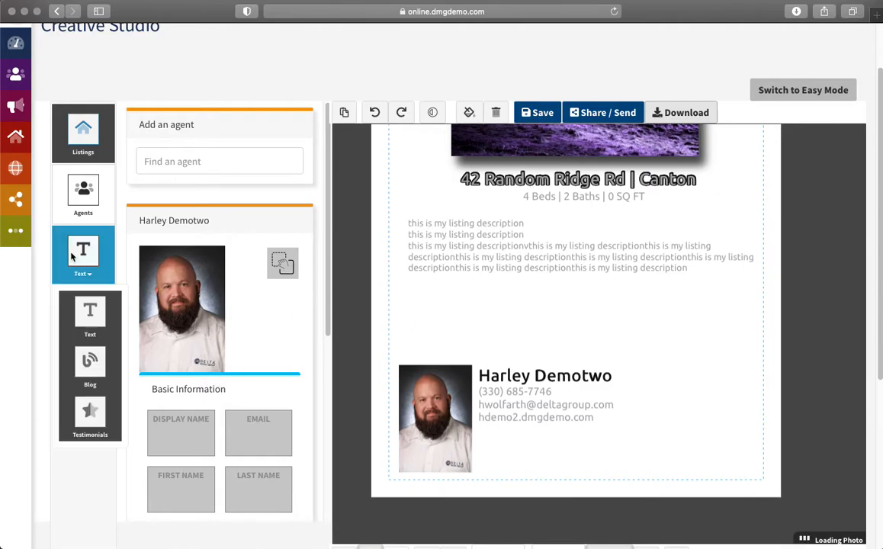
{"action": "left_click", "coordinate": [86, 284]}
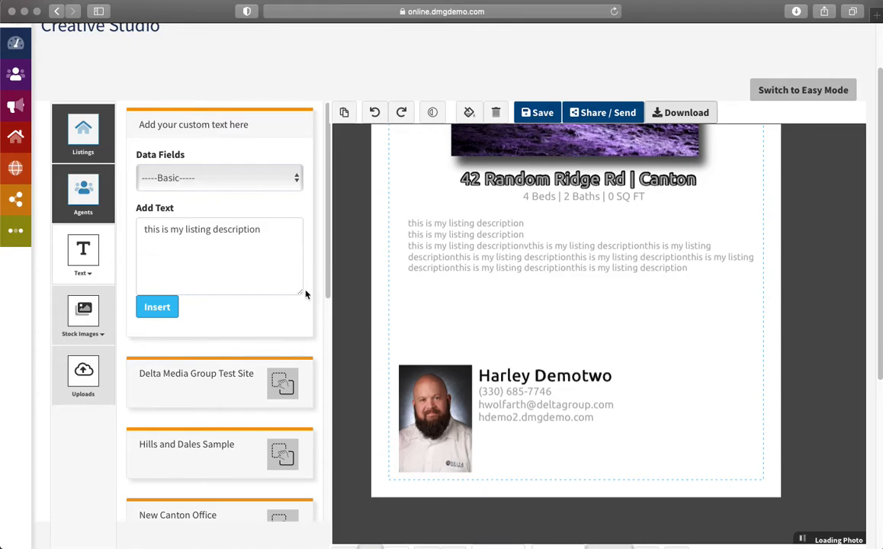
{"action": "scroll", "coordinate": [304, 295], "scroll_direction": "down", "scroll_amount": 2}
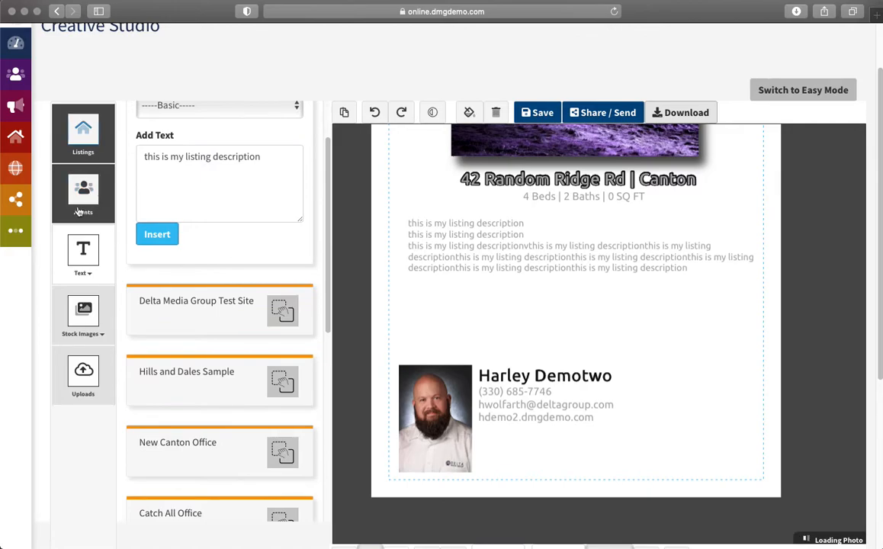
{"action": "scroll", "coordinate": [229, 282], "scroll_direction": "up", "scroll_amount": 1}
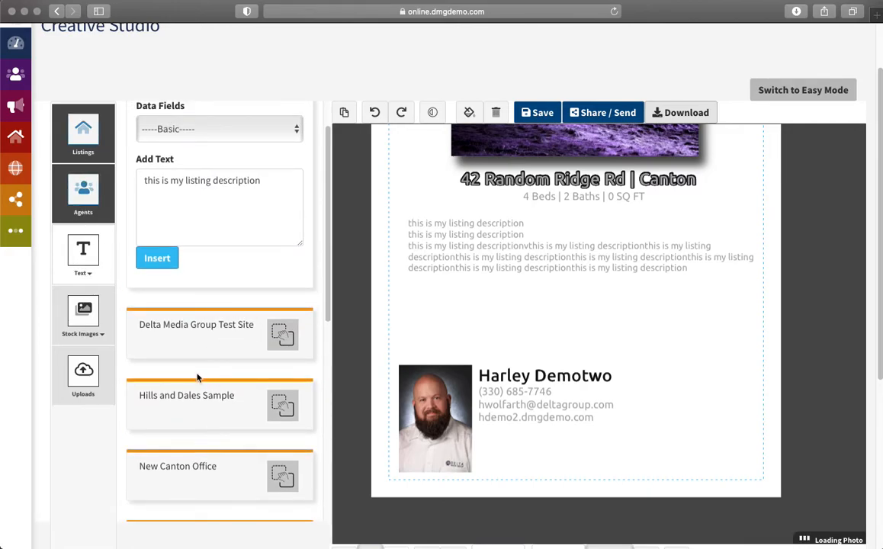
{"action": "scroll", "coordinate": [199, 363], "scroll_direction": "up", "scroll_amount": 2}
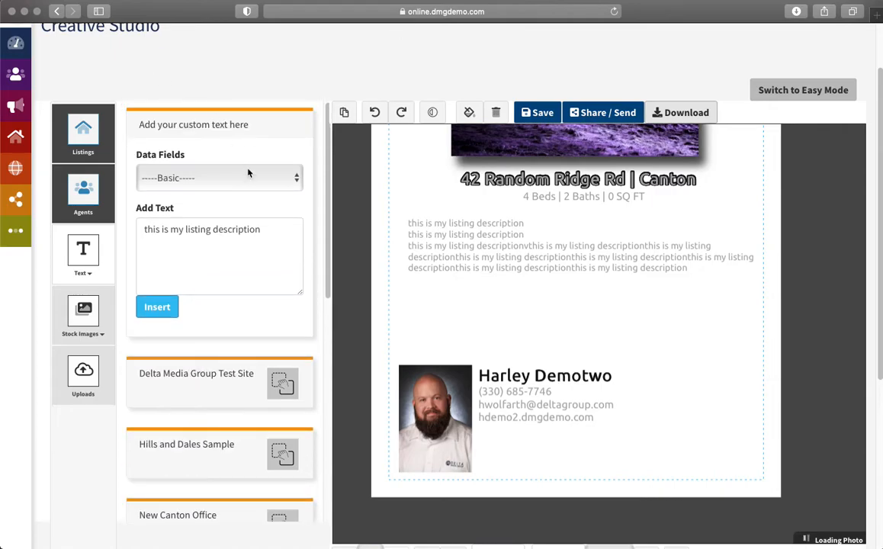
{"action": "scroll", "coordinate": [229, 202], "scroll_direction": "down", "scroll_amount": 7}
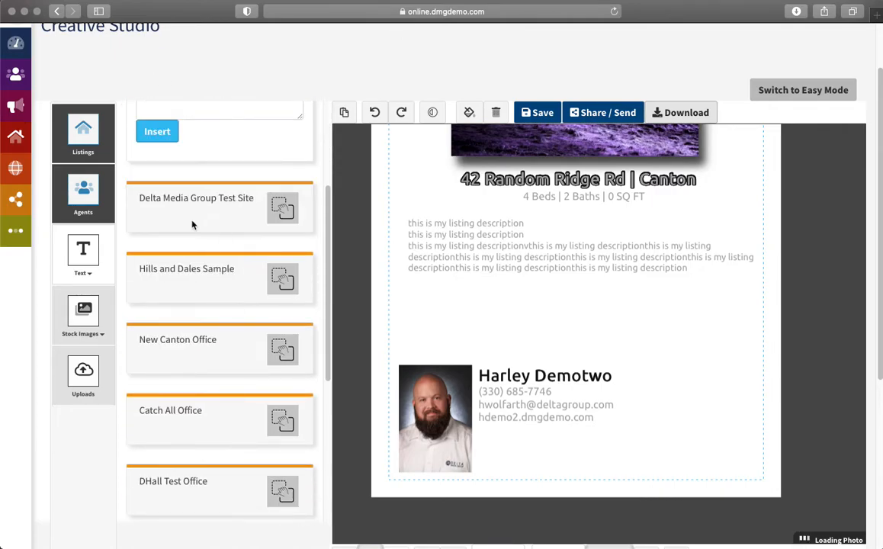
Step: Add the 'Hills and Dales Sample' office name below the agent block
{"action": "triple_click", "coordinate": [202, 201]}
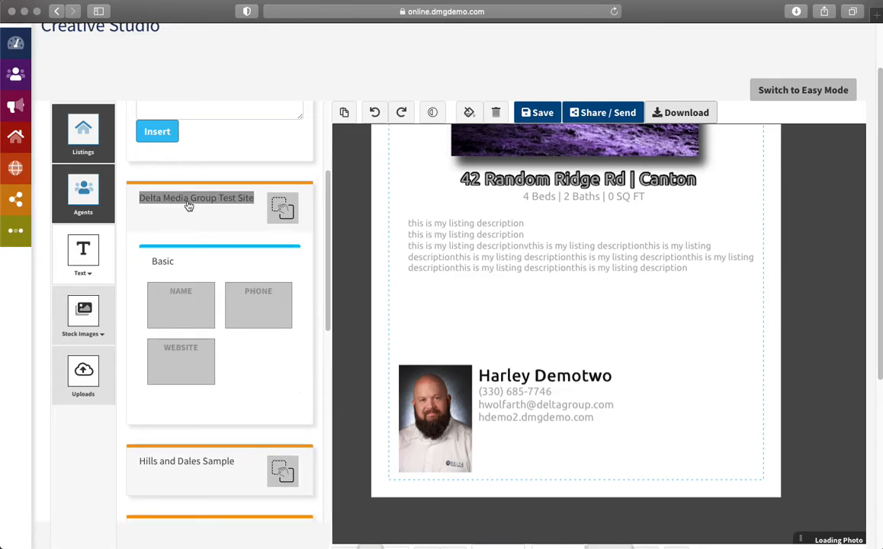
{"action": "left_click", "coordinate": [188, 270]}
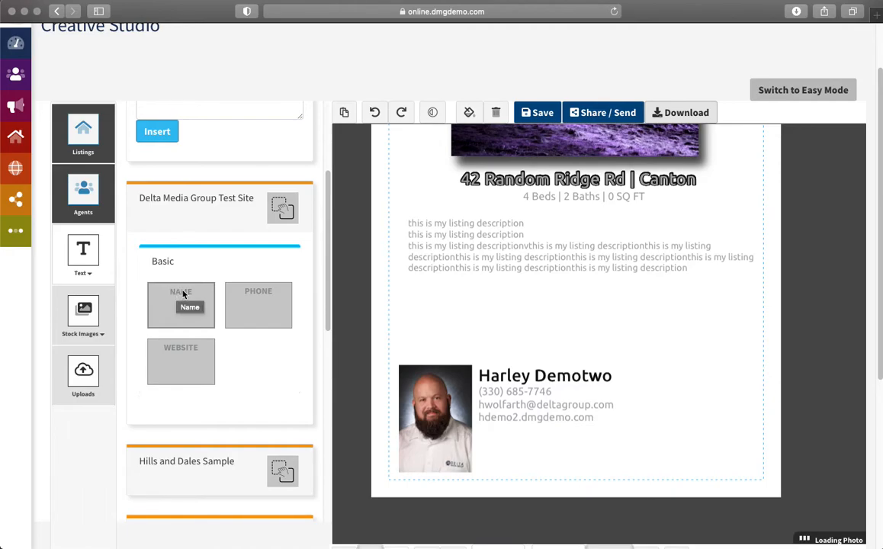
{"action": "scroll", "coordinate": [177, 347], "scroll_direction": "down", "scroll_amount": 2}
{"action": "triple_click", "coordinate": [176, 384]}
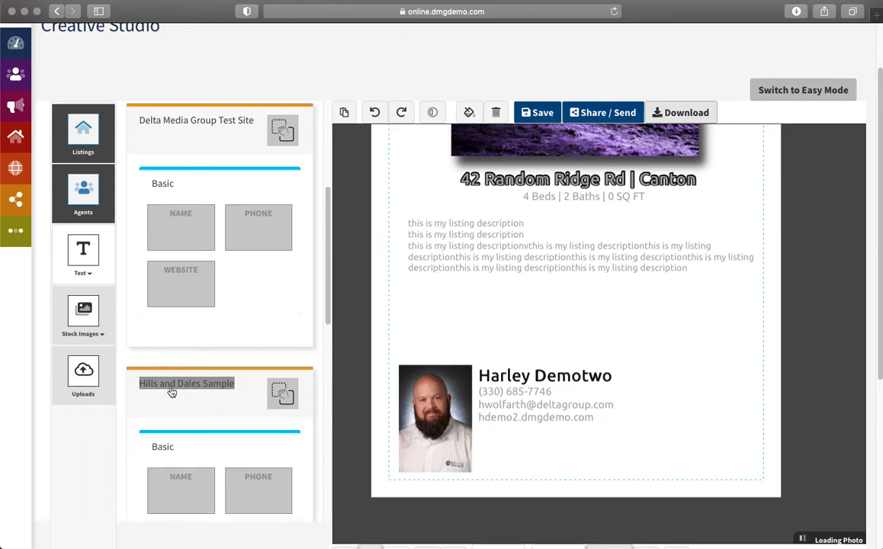
{"action": "scroll", "coordinate": [175, 393], "scroll_direction": "down", "scroll_amount": 4}
{"action": "left_click_drag", "start_coordinate": [183, 345], "coordinate": [584, 485]}
Step: Shrink the office name to size 16 and colour it blue
{"action": "scroll", "coordinate": [283, 432], "scroll_direction": "down", "scroll_amount": 3}
{"action": "scroll", "coordinate": [283, 417], "scroll_direction": "down", "scroll_amount": 1}
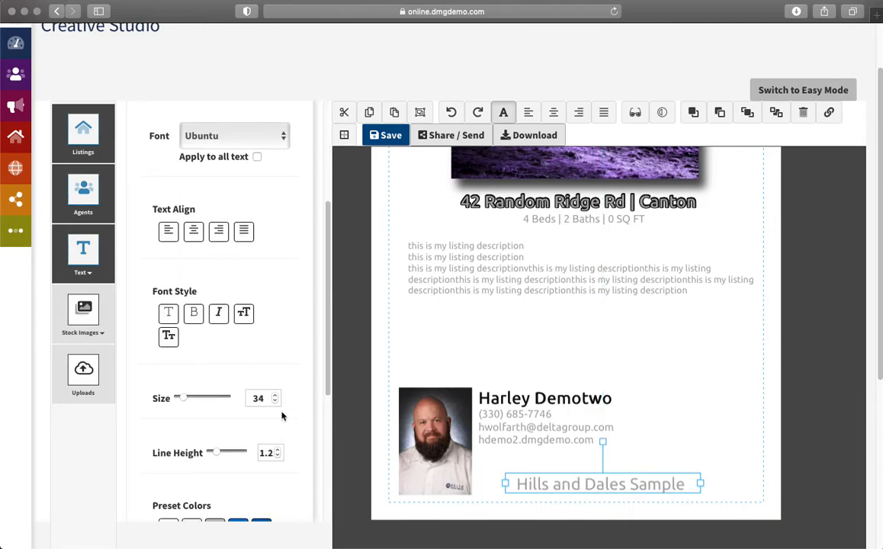
{"action": "left_click", "coordinate": [274, 404]}
{"action": "left_click", "coordinate": [275, 404]}
{"action": "left_click", "coordinate": [275, 403]}
{"action": "left_click", "coordinate": [275, 404]}
{"action": "left_click", "coordinate": [275, 403]}
{"action": "left_click", "coordinate": [275, 404]}
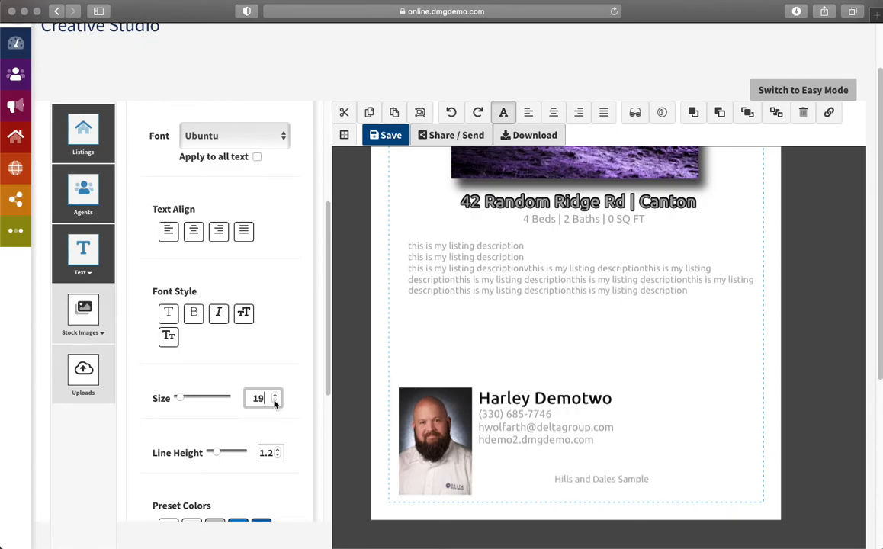
{"action": "left_click", "coordinate": [275, 403]}
{"action": "left_click", "coordinate": [276, 404]}
{"action": "left_click", "coordinate": [275, 403]}
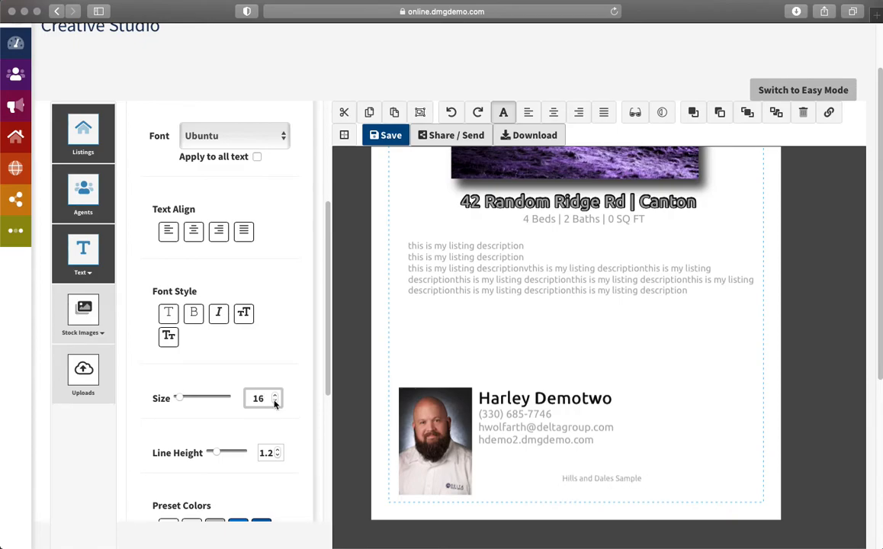
{"action": "scroll", "coordinate": [286, 435], "scroll_direction": "down", "scroll_amount": 2}
{"action": "left_click", "coordinate": [261, 494]}
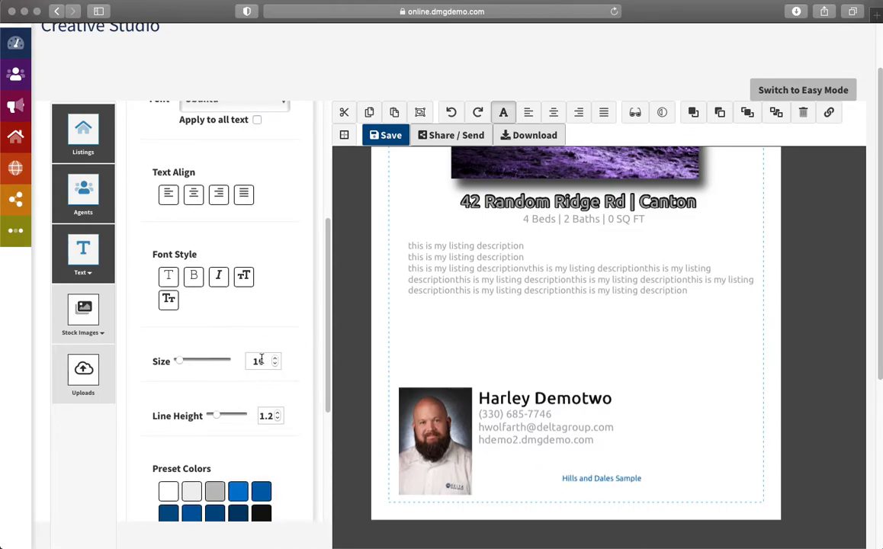
Step: Add the office phone number and place it under the office name
{"action": "scroll", "coordinate": [166, 225], "scroll_direction": "up", "scroll_amount": 3}
{"action": "left_click", "coordinate": [85, 253]}
{"action": "left_click", "coordinate": [102, 318]}
{"action": "scroll", "coordinate": [260, 282], "scroll_direction": "down", "scroll_amount": 2}
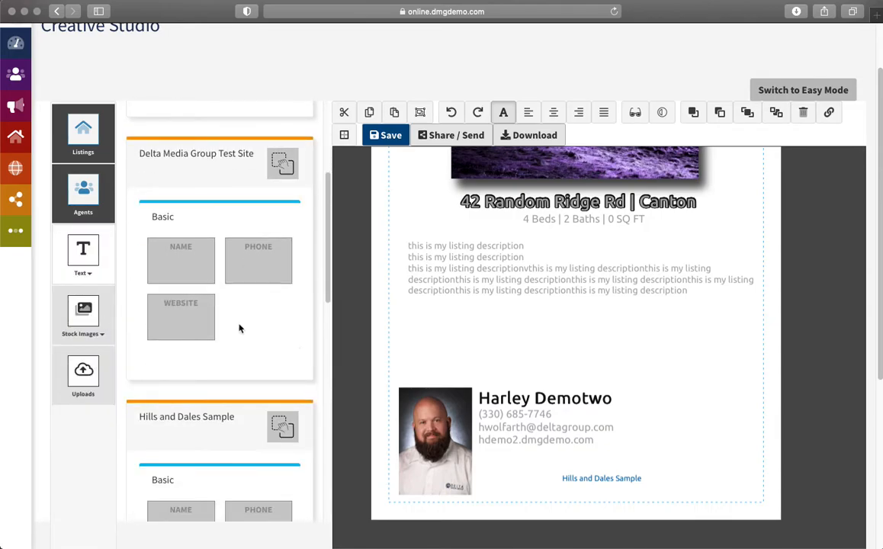
{"action": "scroll", "coordinate": [229, 343], "scroll_direction": "down", "scroll_amount": 5}
{"action": "left_click_drag", "start_coordinate": [254, 348], "coordinate": [608, 501]}
{"action": "left_click_drag", "start_coordinate": [687, 507], "coordinate": [595, 496]}
Step: Reduce the phone number's text size and nudge it into alignment
{"action": "scroll", "coordinate": [267, 393], "scroll_direction": "down", "scroll_amount": 5}
{"action": "scroll", "coordinate": [267, 393], "scroll_direction": "down", "scroll_amount": 1}
{"action": "left_click", "coordinate": [274, 413]}
{"action": "left_click_drag", "start_coordinate": [184, 413], "coordinate": [180, 411]}
{"action": "scroll", "coordinate": [279, 458], "scroll_direction": "down", "scroll_amount": 3}
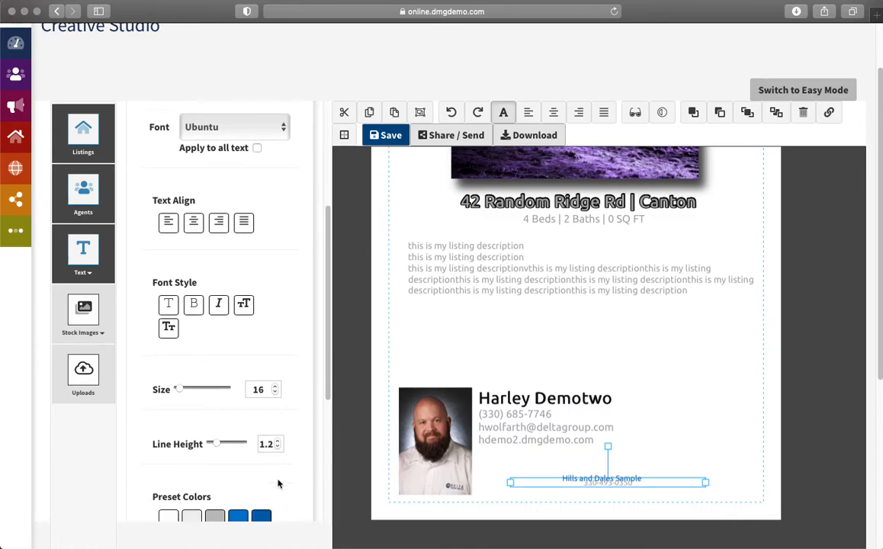
{"action": "left_click_drag", "start_coordinate": [623, 490], "coordinate": [619, 494]}
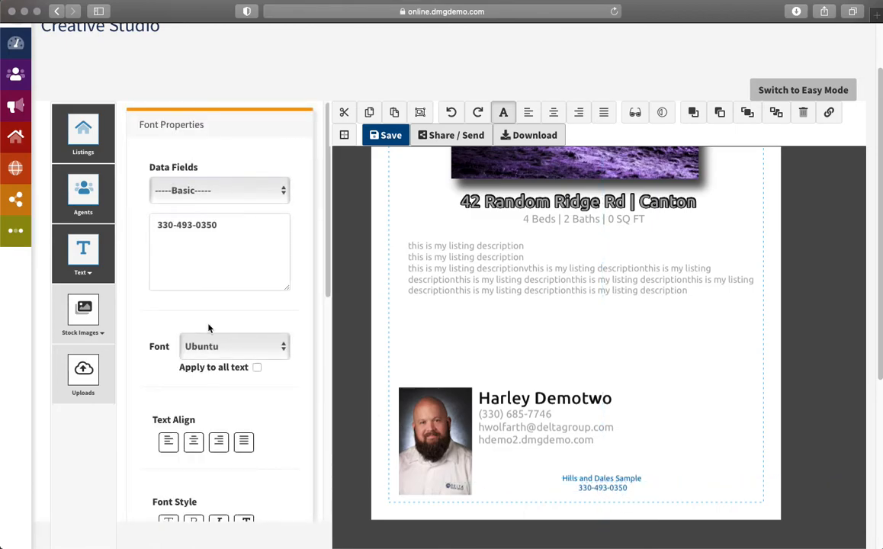
Step: Place the office's Full Address text field at the flyer's bottom right
{"action": "left_click", "coordinate": [95, 269]}
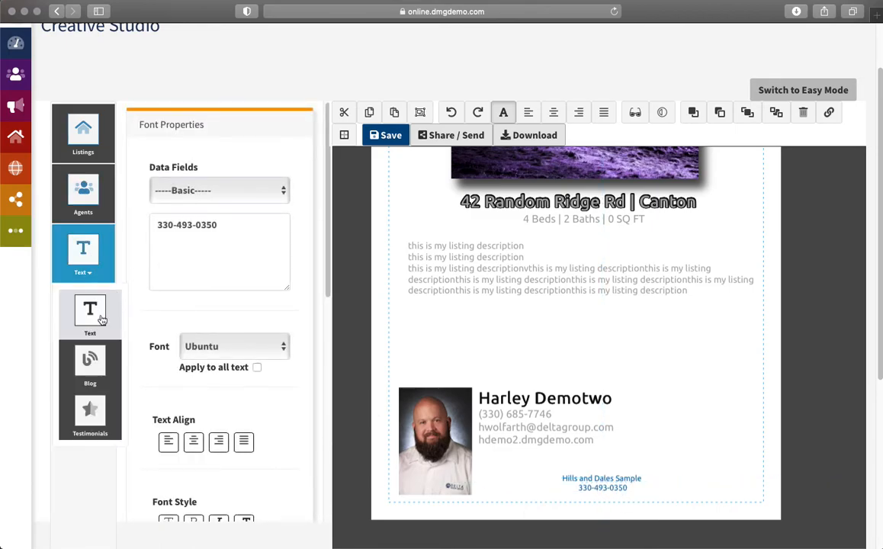
{"action": "left_click", "coordinate": [90, 313]}
{"action": "scroll", "coordinate": [259, 351], "scroll_direction": "down", "scroll_amount": 10}
{"action": "left_click", "coordinate": [168, 235]}
{"action": "left_click_drag", "start_coordinate": [168, 234], "coordinate": [671, 455]}
{"action": "left_click", "coordinate": [730, 457]}
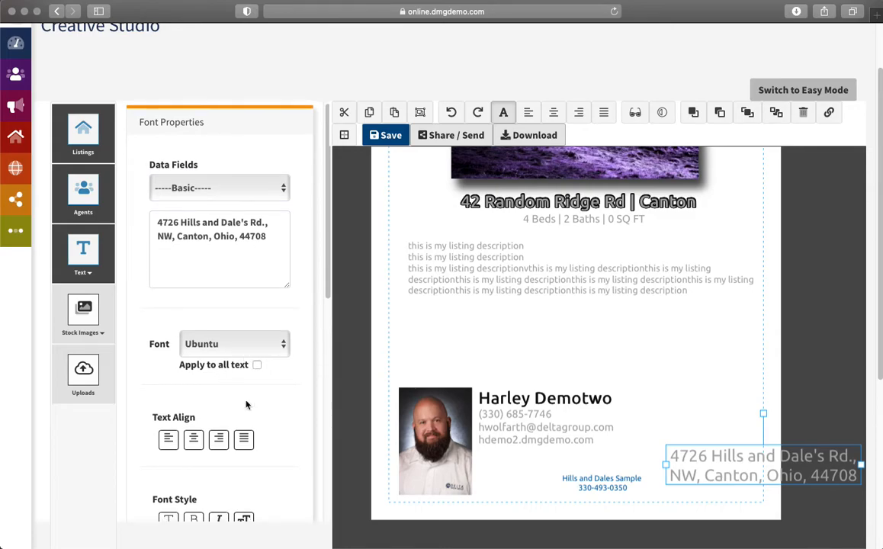
{"action": "scroll", "coordinate": [248, 404], "scroll_direction": "down", "scroll_amount": 5}
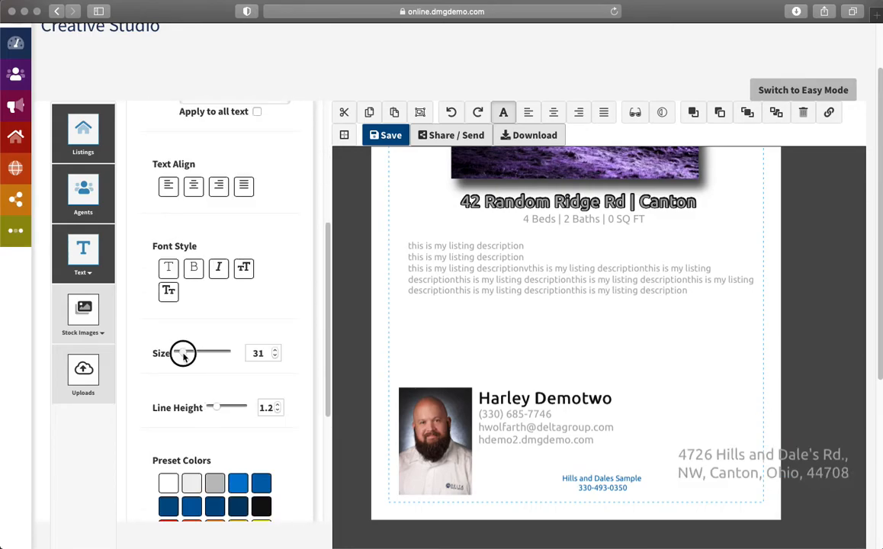
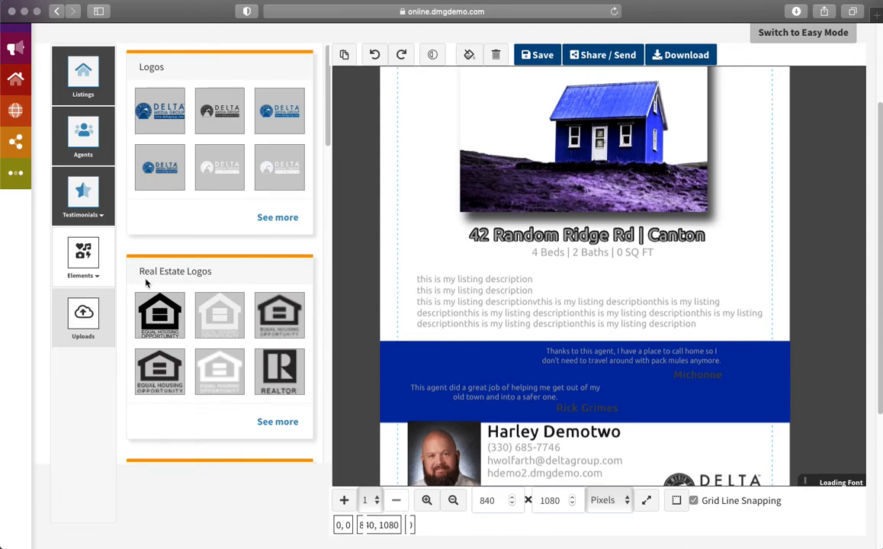
Step: Add the row-of-houses icon, enlarge it and move it to the flyer's top-left corner
{"action": "scroll", "coordinate": [260, 280], "scroll_direction": "down", "scroll_amount": 10}
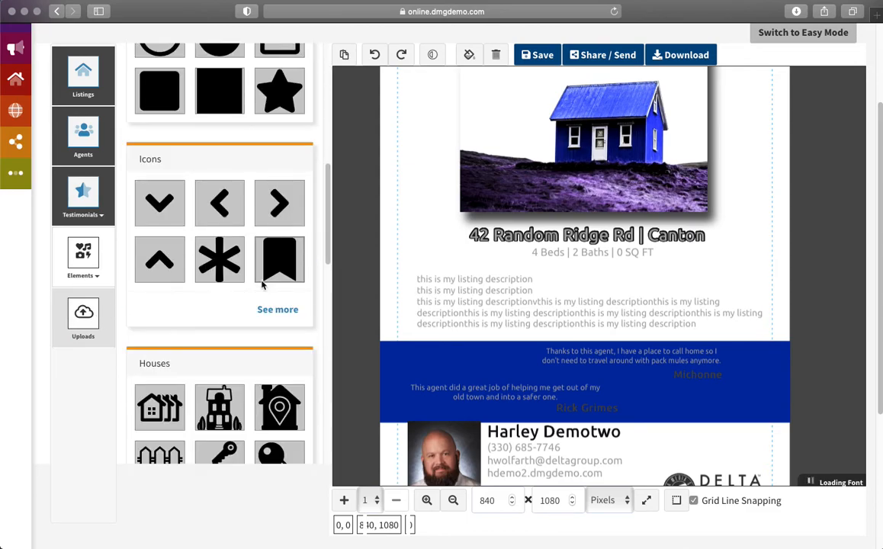
{"action": "scroll", "coordinate": [259, 282], "scroll_direction": "down", "scroll_amount": 3}
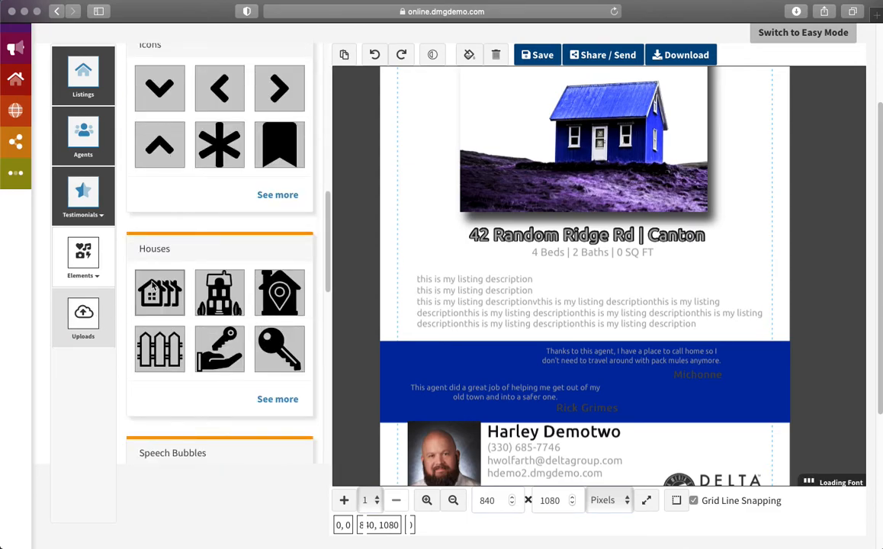
{"action": "left_click", "coordinate": [159, 294]}
{"action": "scroll", "coordinate": [429, 232], "scroll_direction": "up", "scroll_amount": 2}
{"action": "scroll", "coordinate": [421, 237], "scroll_direction": "down", "scroll_amount": 2}
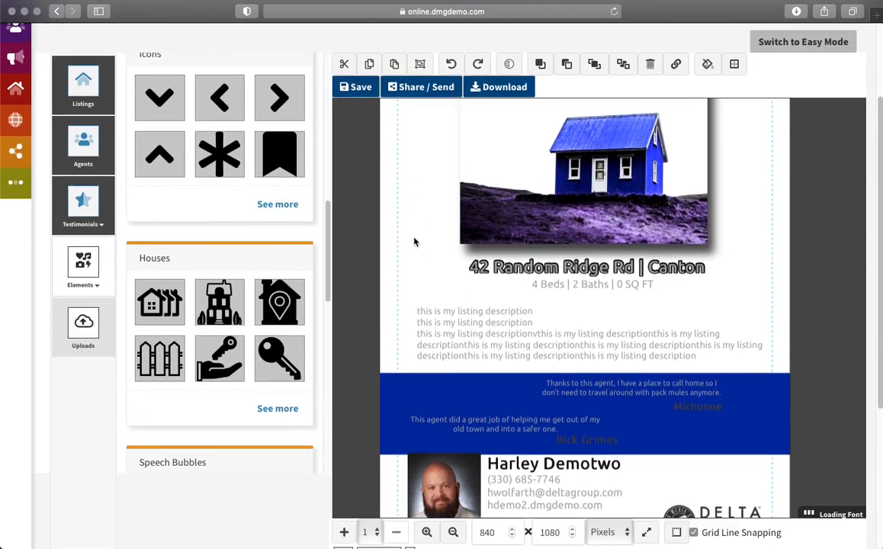
{"action": "mouse_move", "coordinate": [407, 190]}
{"action": "left_mouse_down"}
{"action": "mouse_move", "coordinate": [365, 244]}
{"action": "mouse_move", "coordinate": [389, 316]}
{"action": "mouse_move", "coordinate": [397, 162]}
{"action": "mouse_move", "coordinate": [401, 183]}
{"action": "left_mouse_up"}
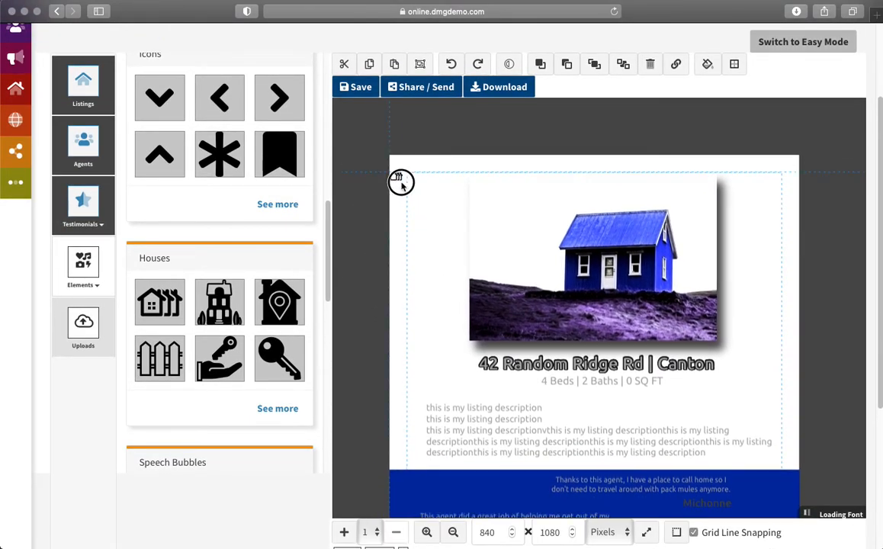
{"action": "left_click", "coordinate": [423, 241]}
{"action": "left_click_drag", "start_coordinate": [431, 246], "coordinate": [477, 277]}
{"action": "left_click_drag", "start_coordinate": [471, 231], "coordinate": [453, 215]}
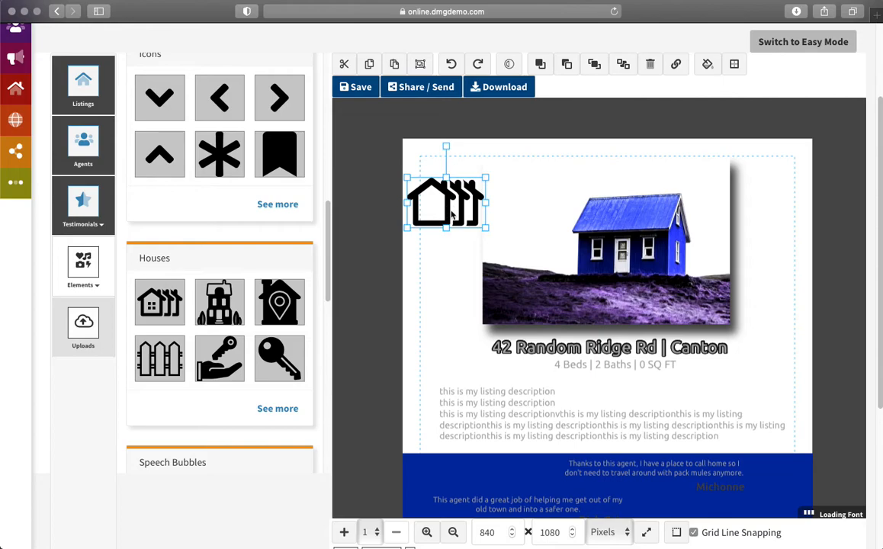
Step: Give the house icon a thin blue border of width 1
{"action": "left_click", "coordinate": [734, 64]}
{"action": "left_click", "coordinate": [217, 215]}
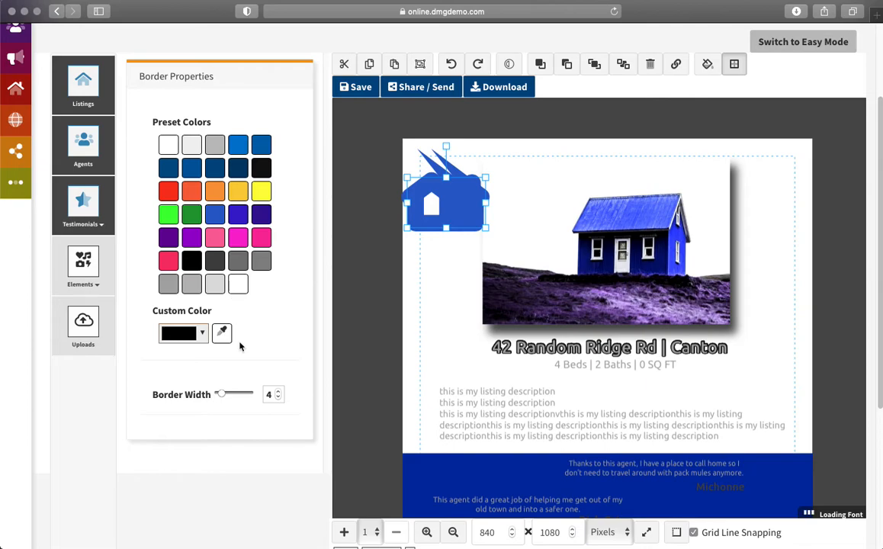
{"action": "left_click_drag", "start_coordinate": [224, 398], "coordinate": [221, 396]}
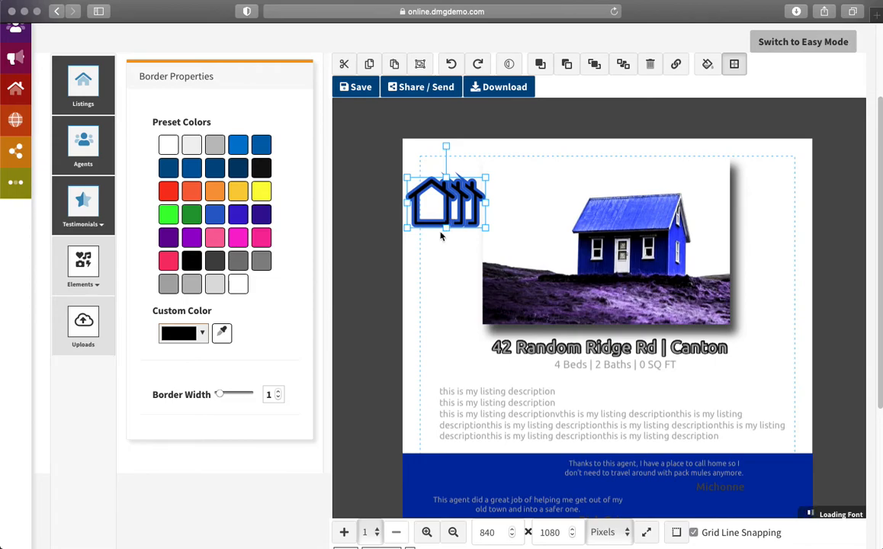
{"action": "left_click", "coordinate": [448, 257]}
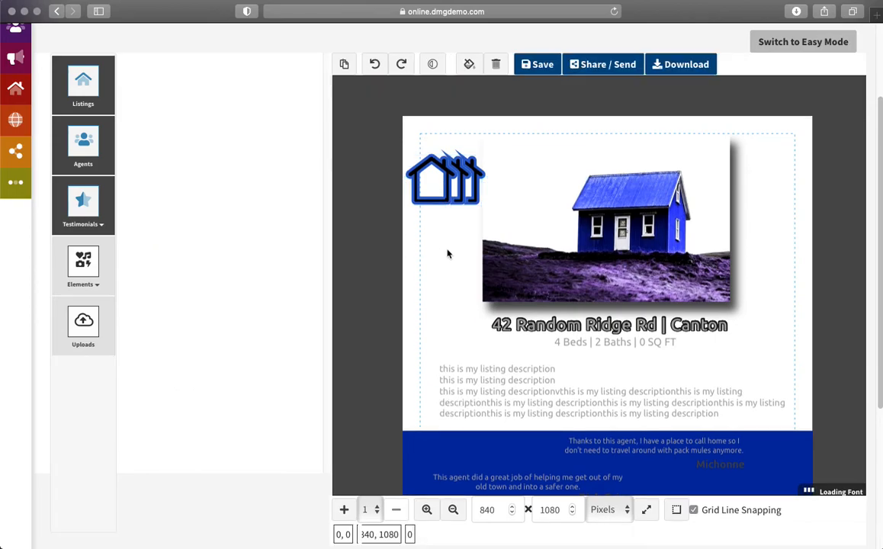
Step: Delete the house icon and run a stock image Picture Search for 'clouds'
{"action": "left_click", "coordinate": [447, 180]}
{"action": "key", "text": "Delete"}
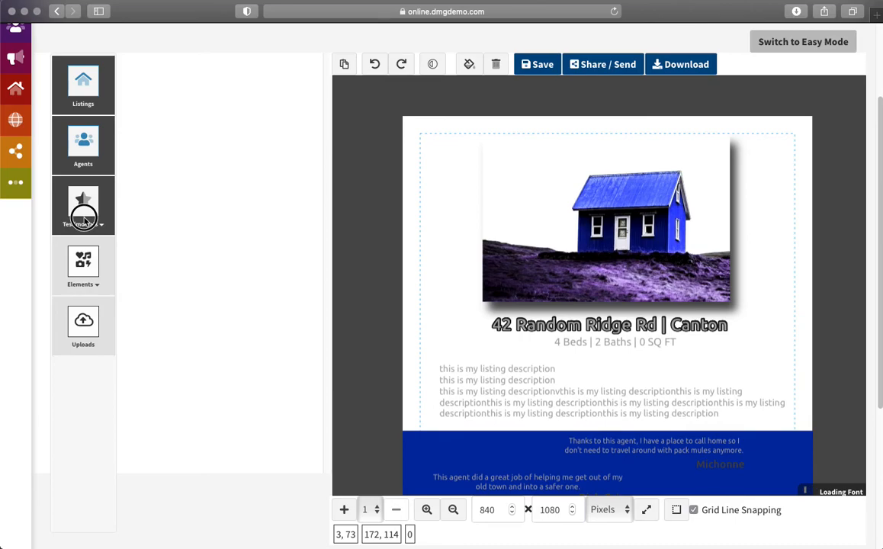
{"action": "mouse_move", "coordinate": [85, 265]}
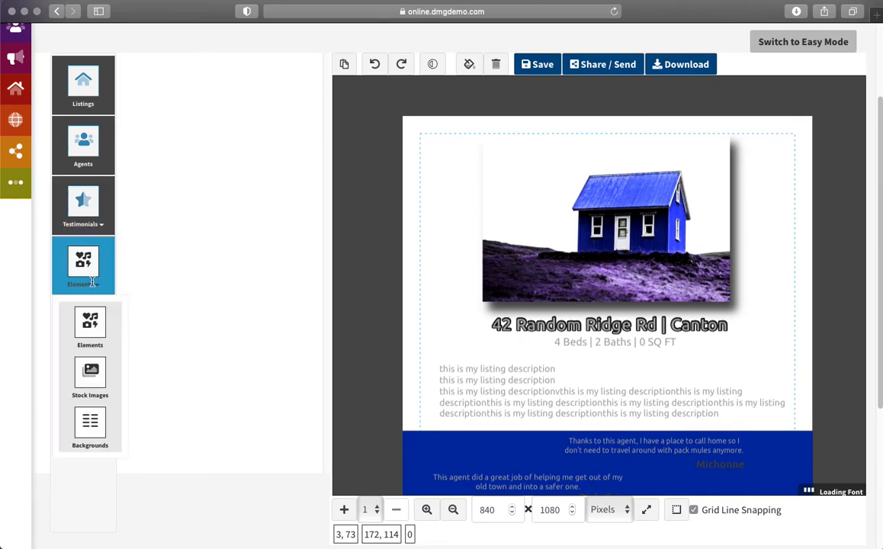
{"action": "left_click", "coordinate": [92, 325]}
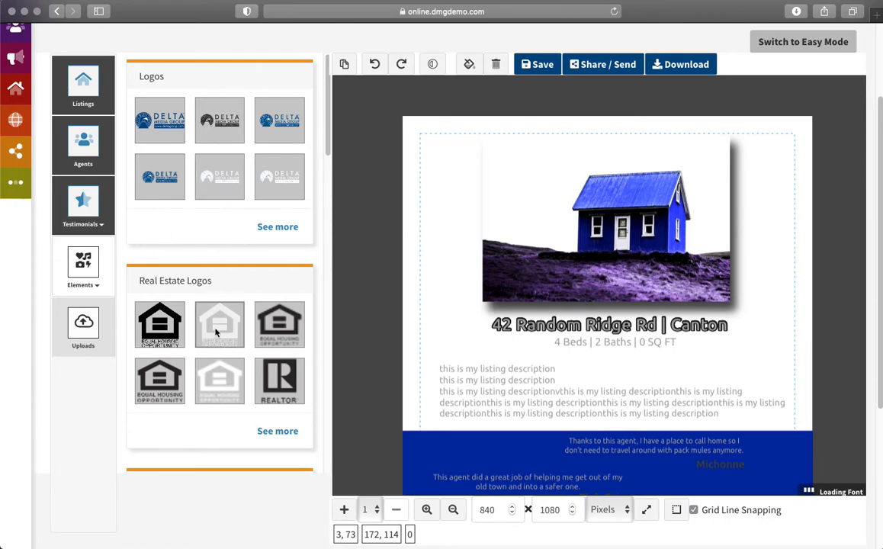
{"action": "scroll", "coordinate": [216, 332], "scroll_direction": "down", "scroll_amount": 2}
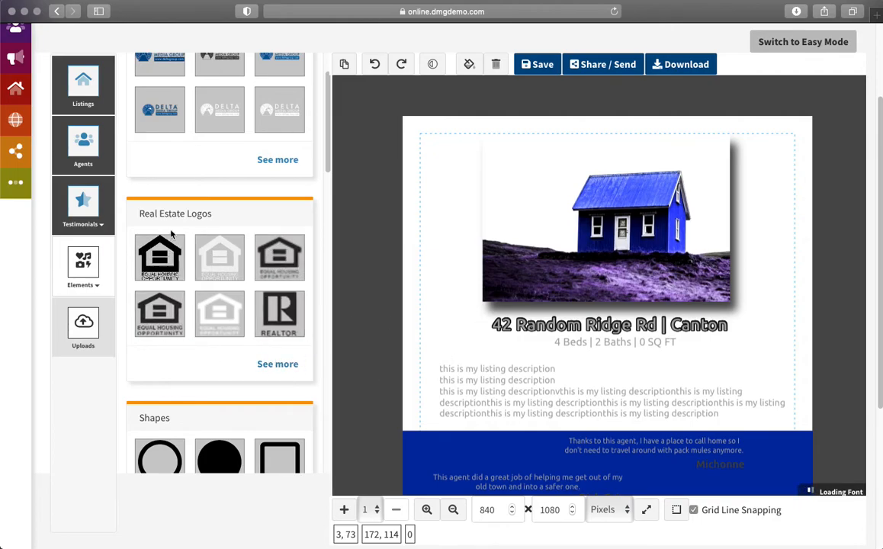
{"action": "left_click", "coordinate": [90, 282]}
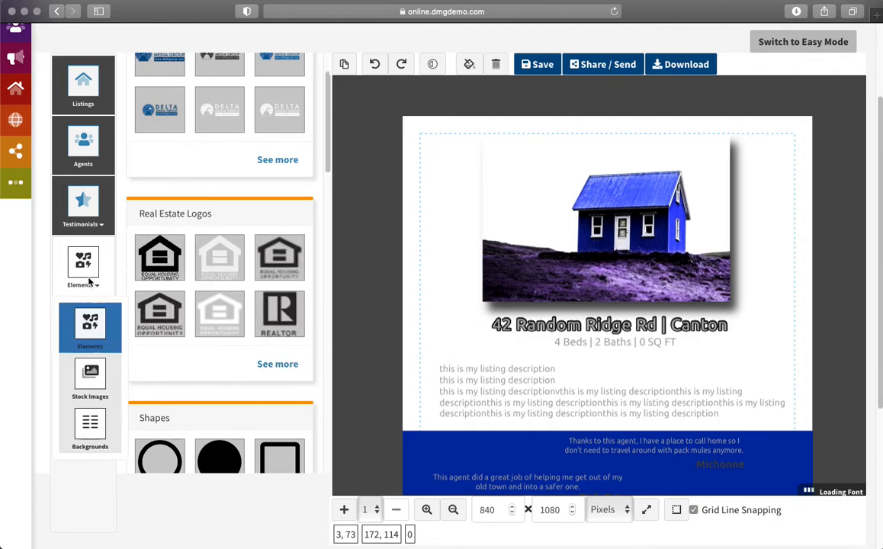
{"action": "left_click", "coordinate": [91, 385]}
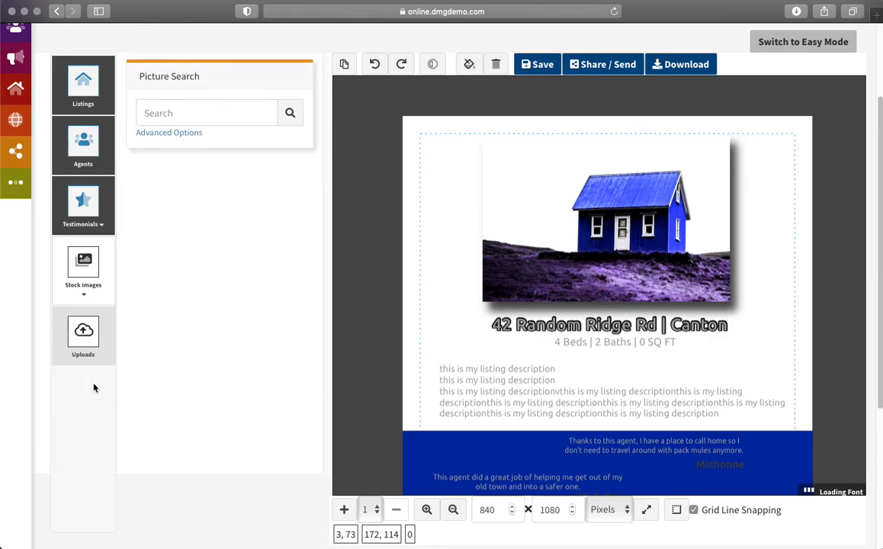
{"action": "left_click", "coordinate": [164, 114]}
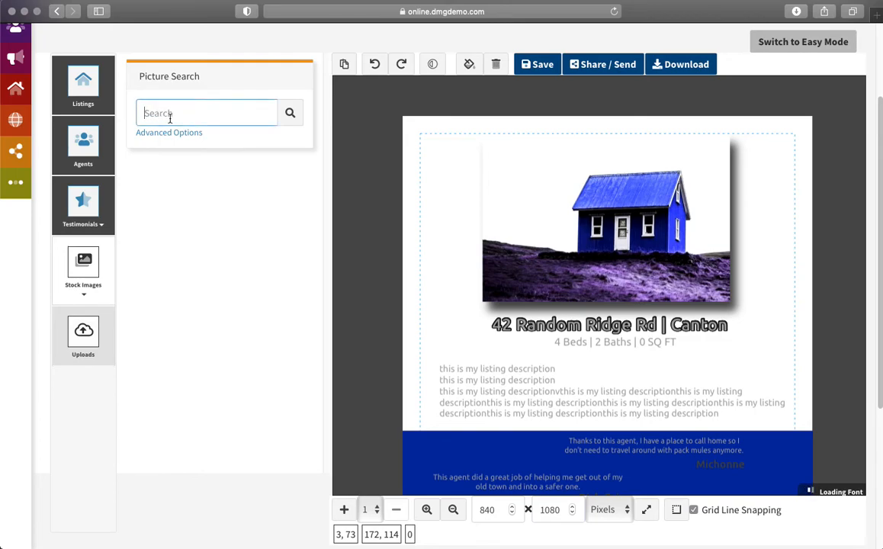
{"action": "type", "text": "clouds"}
{"action": "key", "text": "Return"}
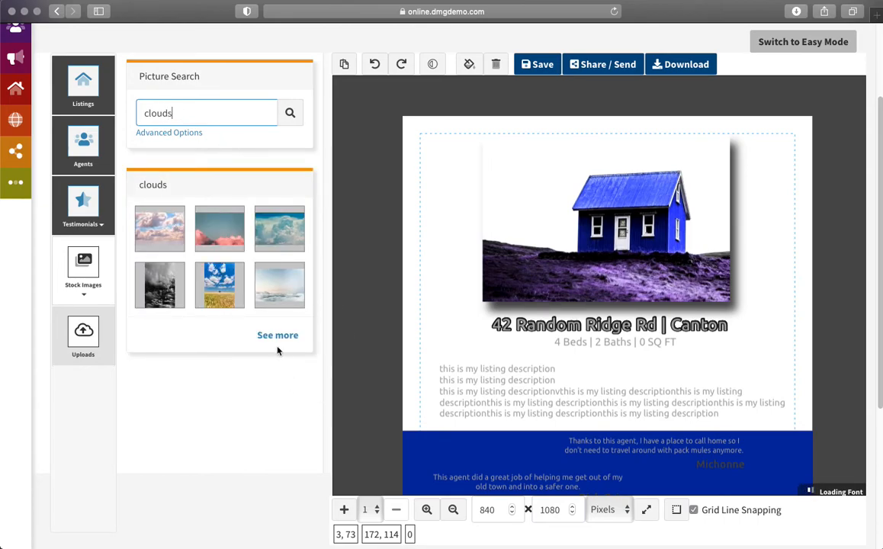
Step: Add the sea-of-clouds photo, stretch it across the page width and send it behind the listing
{"action": "left_click", "coordinate": [274, 288]}
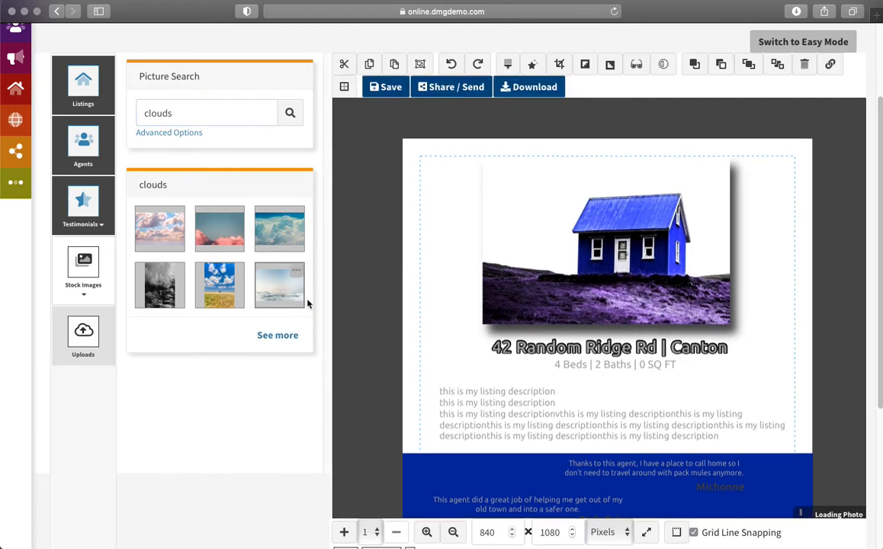
{"action": "mouse_move", "coordinate": [497, 208]}
{"action": "left_mouse_down"}
{"action": "mouse_move", "coordinate": [521, 241]}
{"action": "mouse_move", "coordinate": [495, 205]}
{"action": "left_mouse_up"}
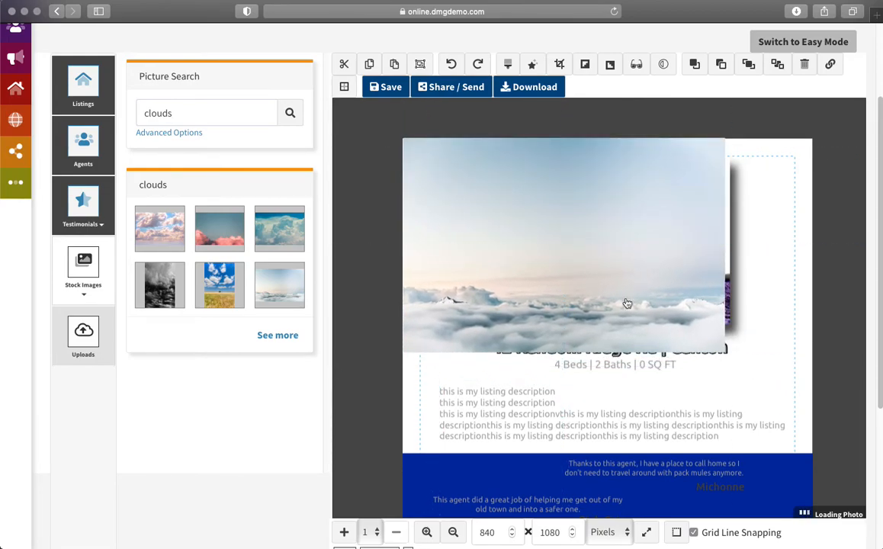
{"action": "left_click", "coordinate": [568, 275]}
{"action": "left_click_drag", "start_coordinate": [734, 361], "coordinate": [820, 398]}
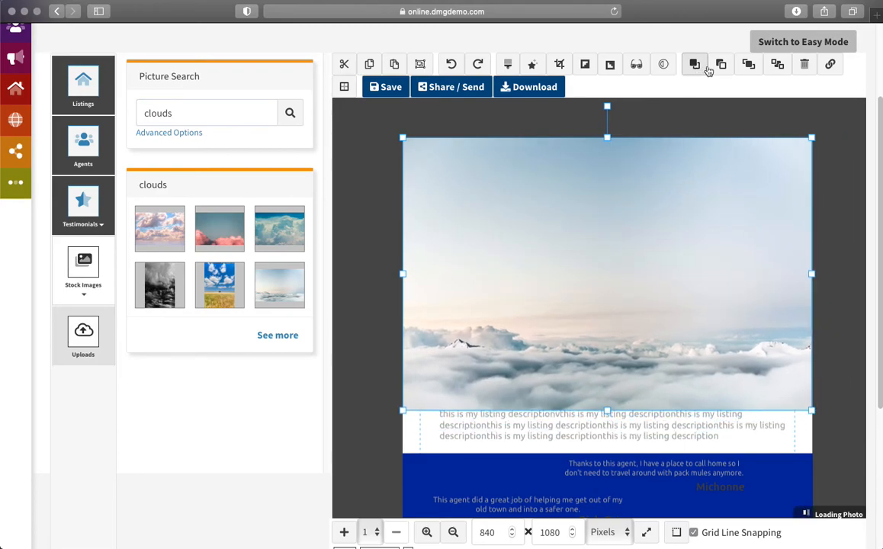
{"action": "left_click", "coordinate": [777, 65]}
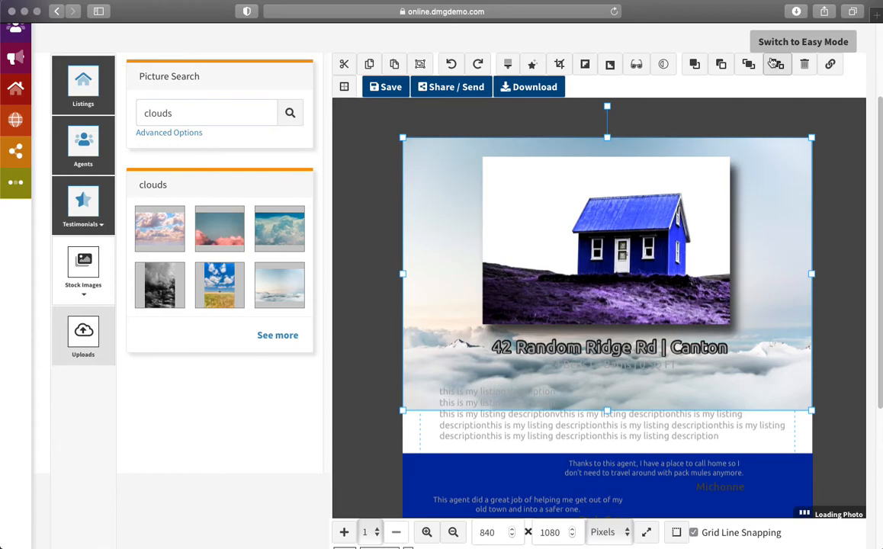
{"action": "left_click", "coordinate": [684, 256]}
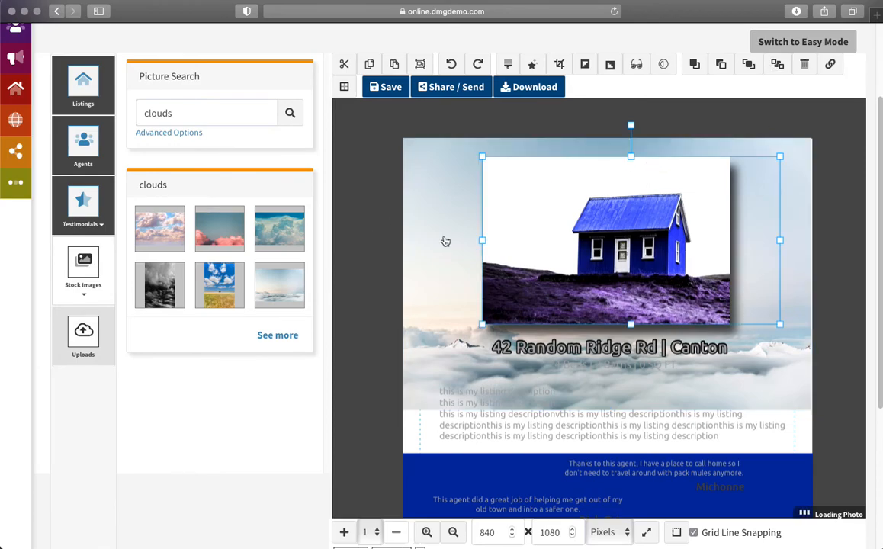
{"action": "left_click", "coordinate": [415, 231]}
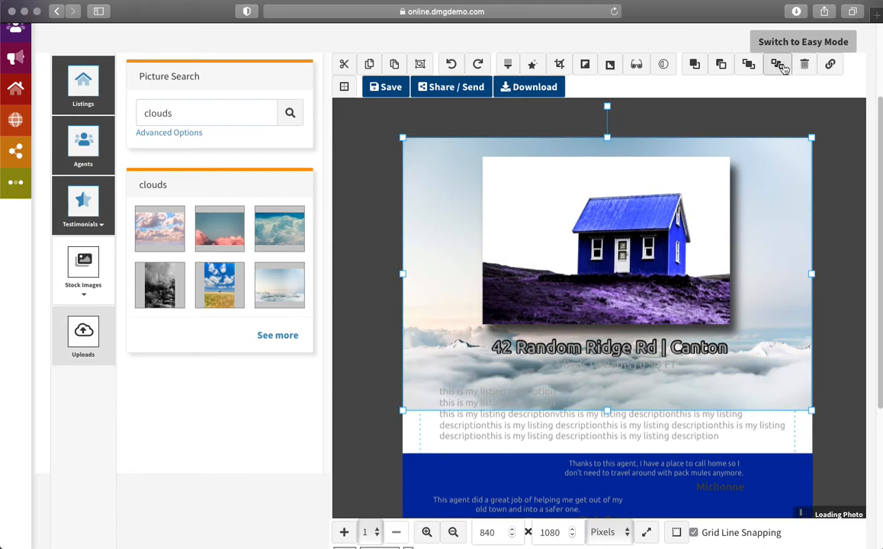
Step: Blur the cloud background to 15.65 and lower its opacity to 0.91
{"action": "left_click", "coordinate": [663, 67]}
{"action": "left_click", "coordinate": [638, 66]}
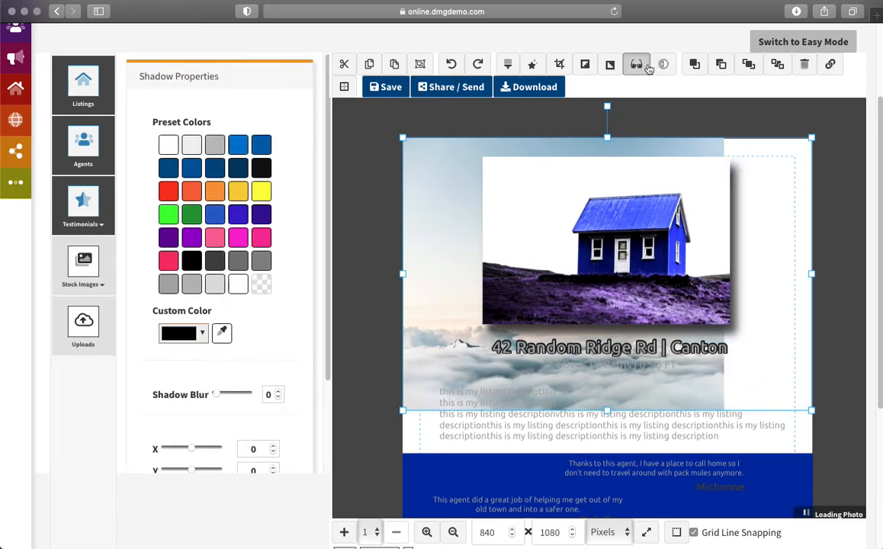
{"action": "left_click", "coordinate": [663, 66]}
{"action": "mouse_move", "coordinate": [232, 123]}
{"action": "left_mouse_down"}
{"action": "mouse_move", "coordinate": [221, 124]}
{"action": "mouse_move", "coordinate": [237, 123]}
{"action": "left_mouse_up"}
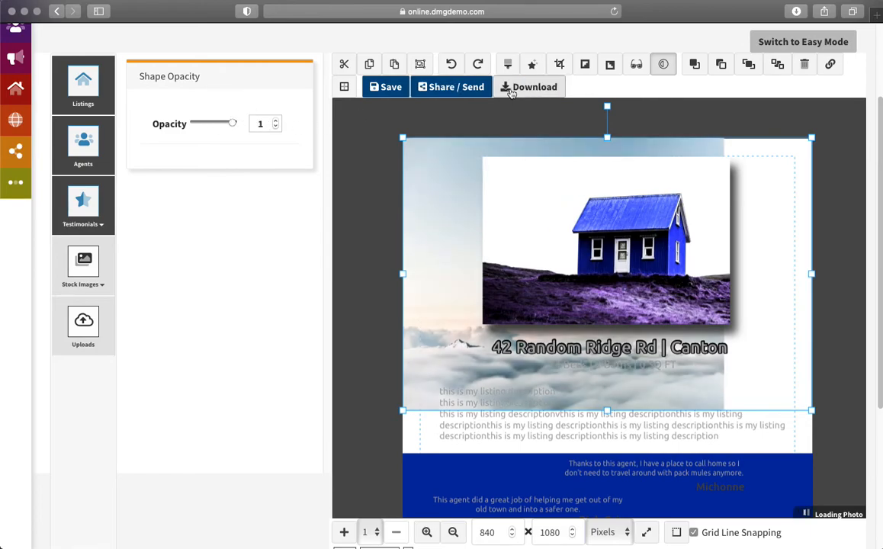
{"action": "left_click", "coordinate": [637, 67]}
{"action": "left_click", "coordinate": [533, 64]}
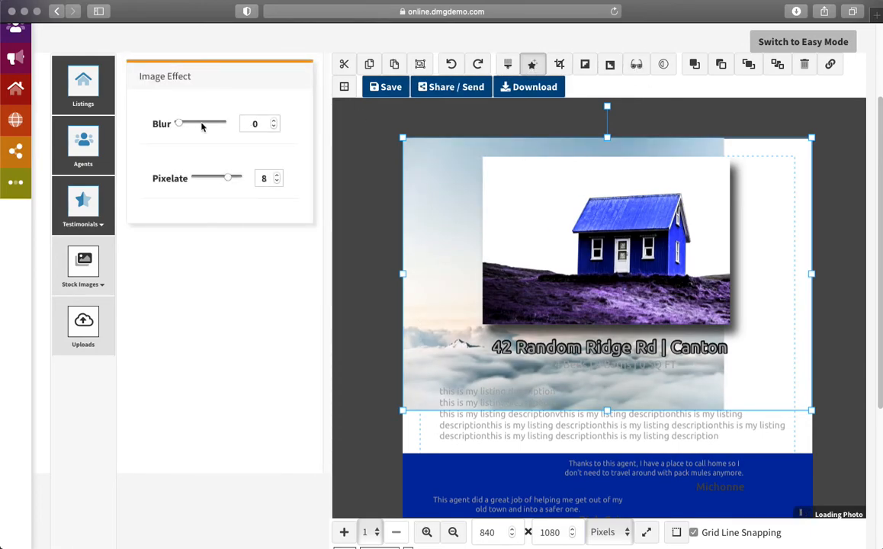
{"action": "left_click_drag", "start_coordinate": [179, 125], "coordinate": [196, 123]}
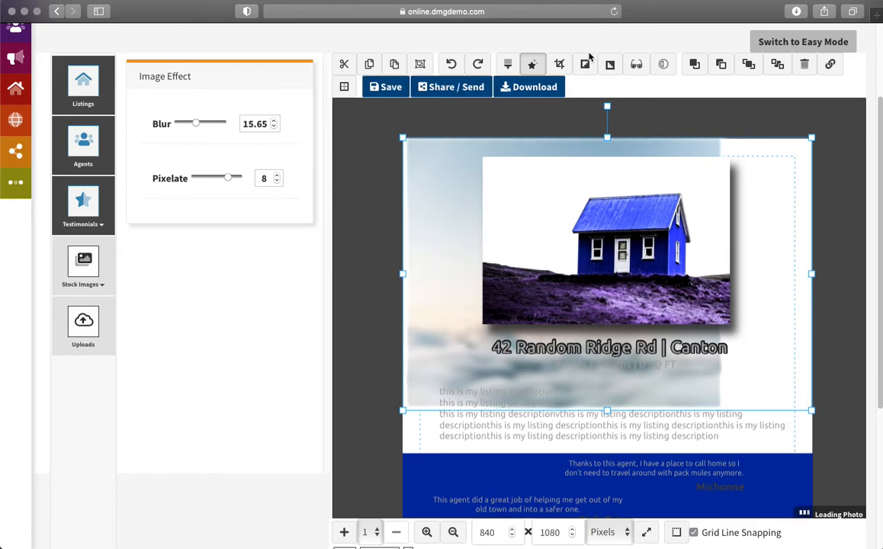
{"action": "left_click", "coordinate": [663, 64]}
{"action": "mouse_move", "coordinate": [230, 123]}
{"action": "left_mouse_down"}
{"action": "mouse_move", "coordinate": [216, 126]}
{"action": "mouse_move", "coordinate": [232, 124]}
{"action": "left_mouse_up"}
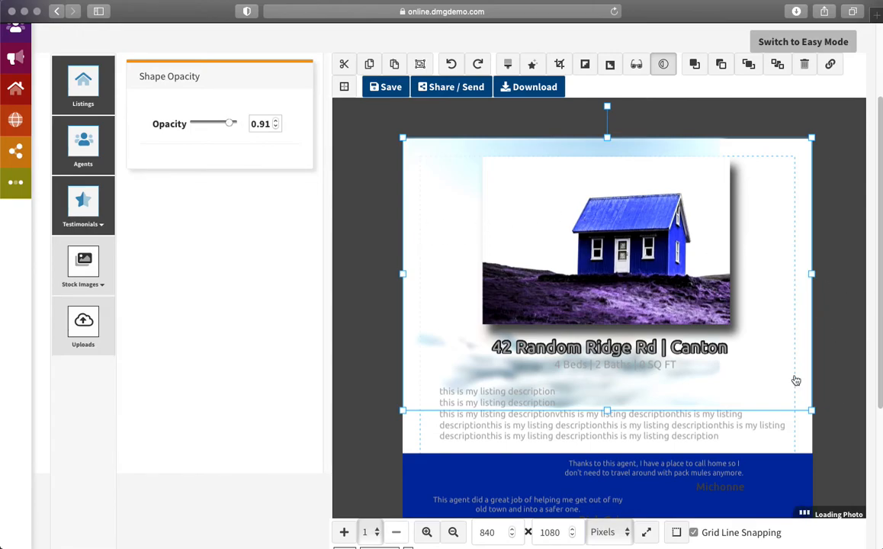
{"action": "left_click", "coordinate": [374, 385]}
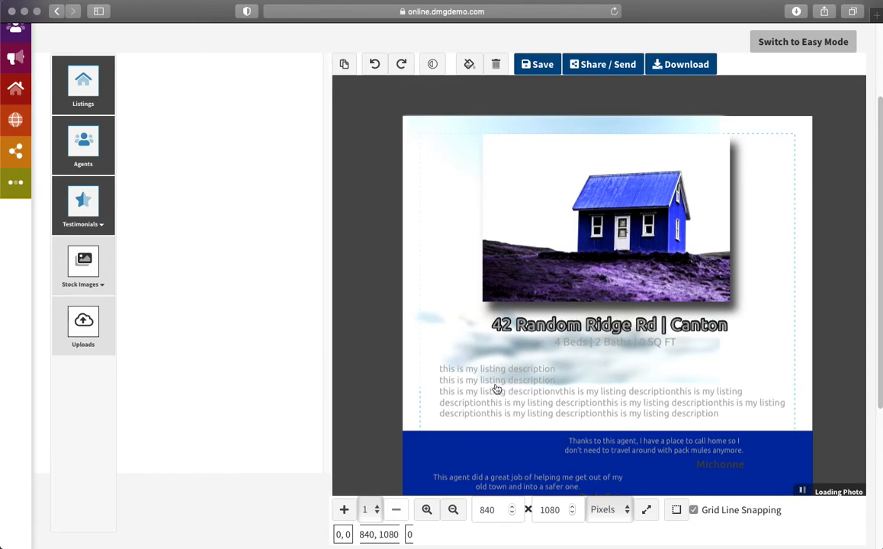
Step: Turn the listing description dark and the 4 Beds | 2 Baths | 0 SQ FT line dark grey
{"action": "left_click", "coordinate": [466, 397]}
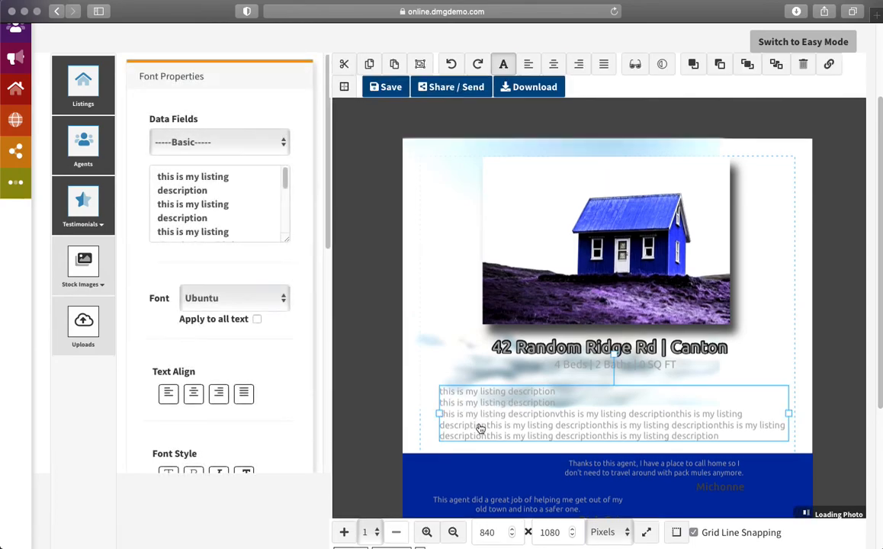
{"action": "scroll", "coordinate": [253, 412], "scroll_direction": "down", "scroll_amount": 5}
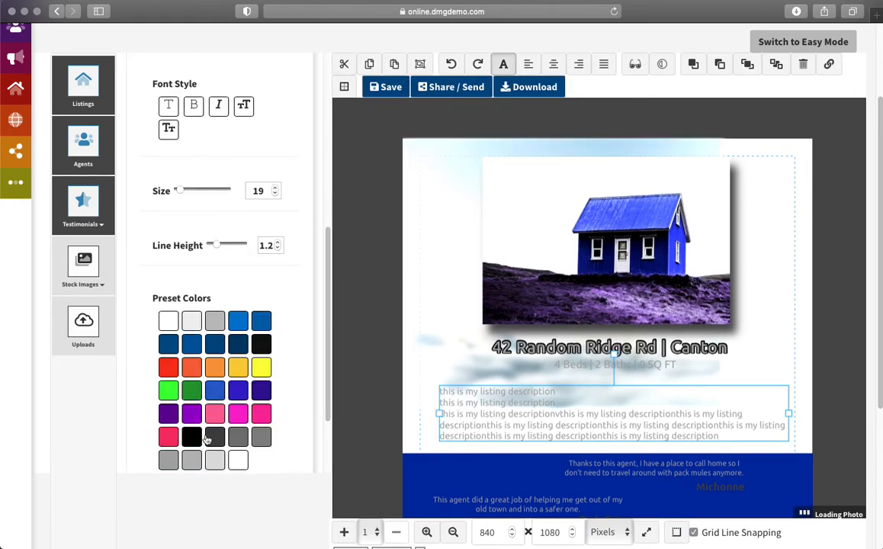
{"action": "left_click", "coordinate": [205, 440]}
{"action": "left_click", "coordinate": [372, 263]}
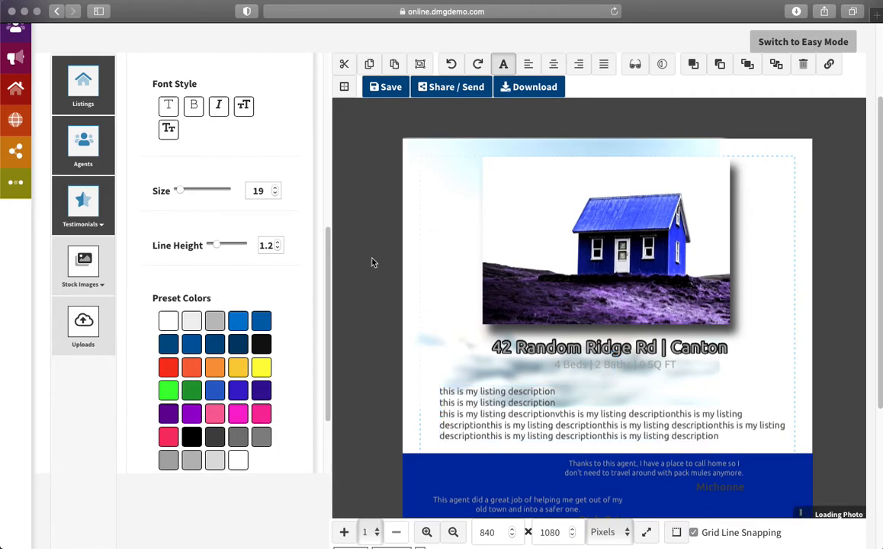
{"action": "left_click", "coordinate": [577, 367]}
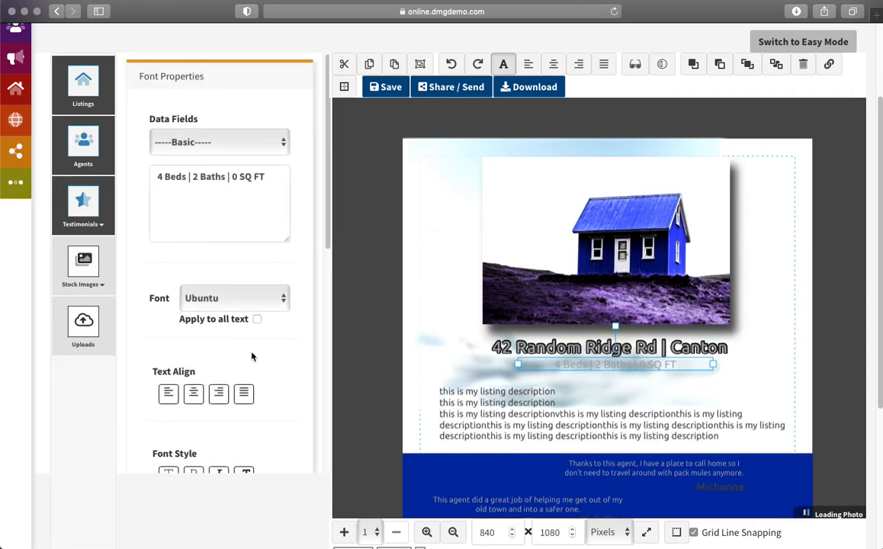
{"action": "scroll", "coordinate": [274, 390], "scroll_direction": "down", "scroll_amount": 5}
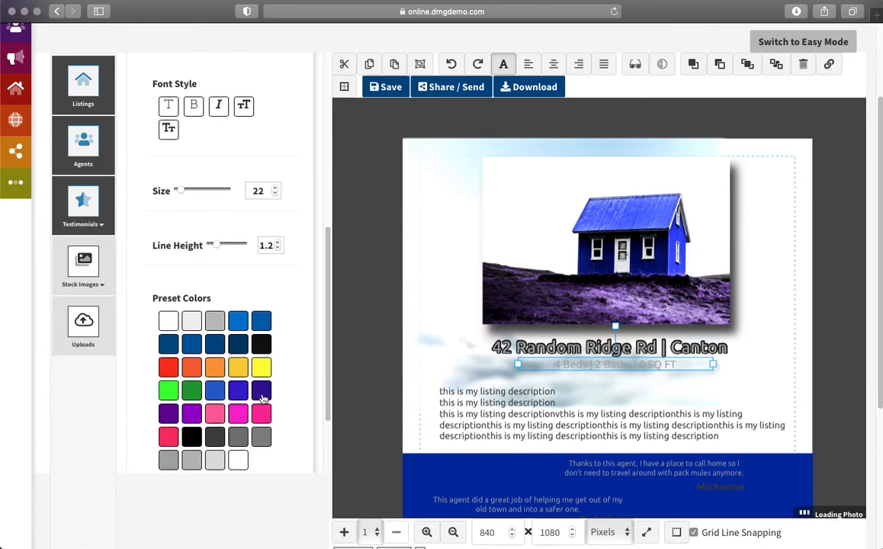
{"action": "left_click", "coordinate": [214, 436]}
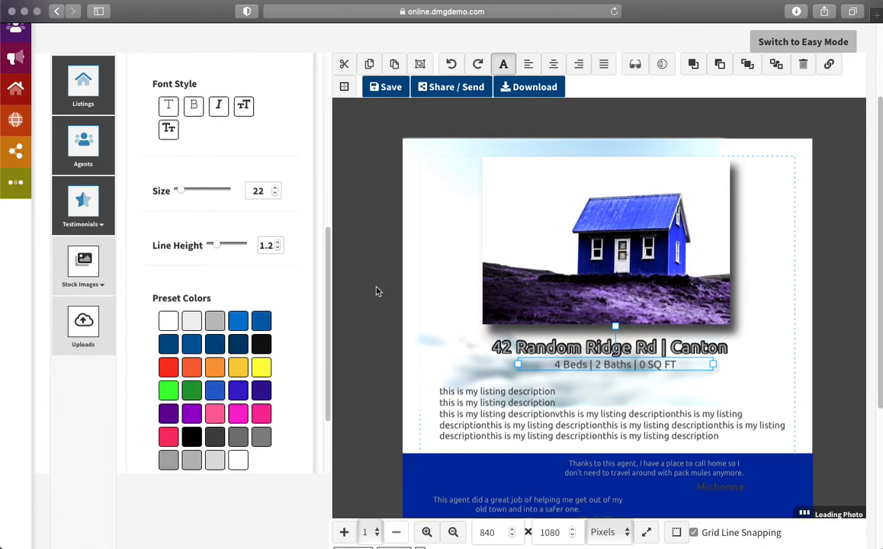
Step: Bring up the Backgrounds picture browser
{"action": "scroll", "coordinate": [843, 354], "scroll_direction": "down", "scroll_amount": 2}
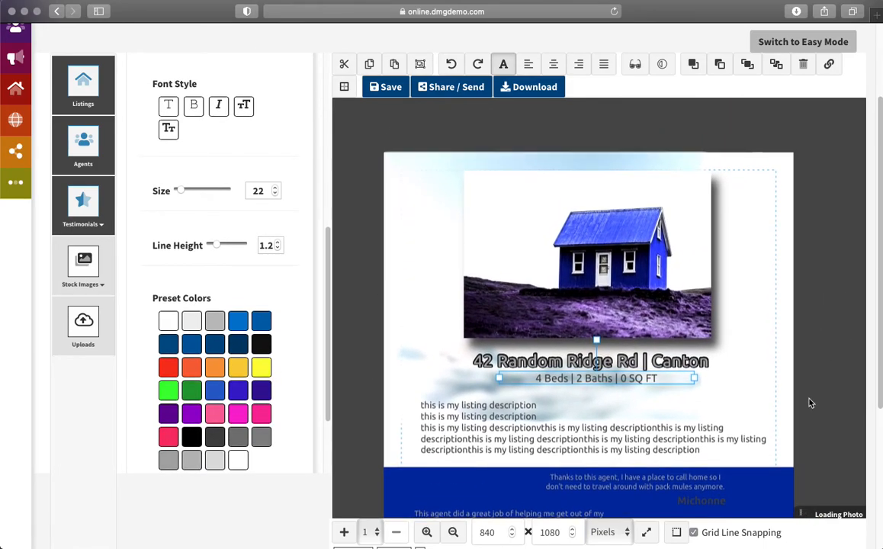
{"action": "scroll", "coordinate": [808, 338], "scroll_direction": "down", "scroll_amount": 1}
{"action": "left_click", "coordinate": [83, 267]}
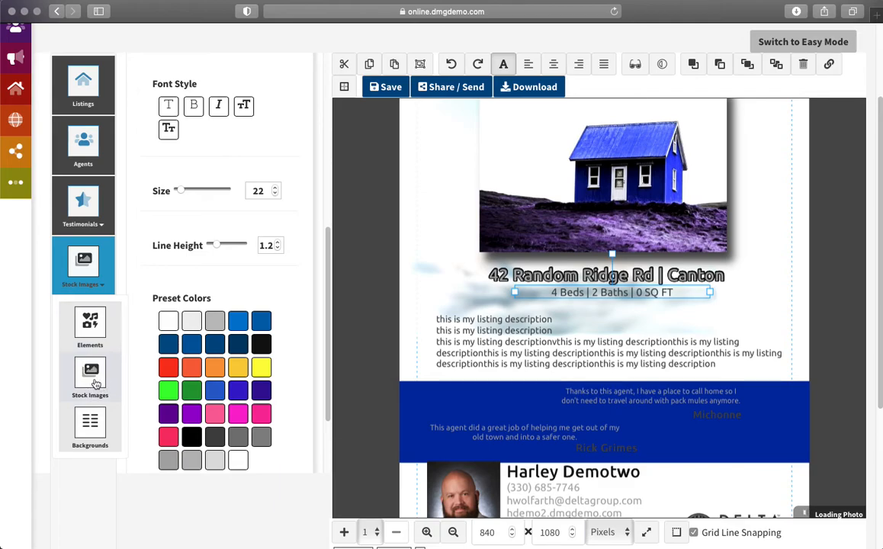
{"action": "left_click", "coordinate": [92, 431]}
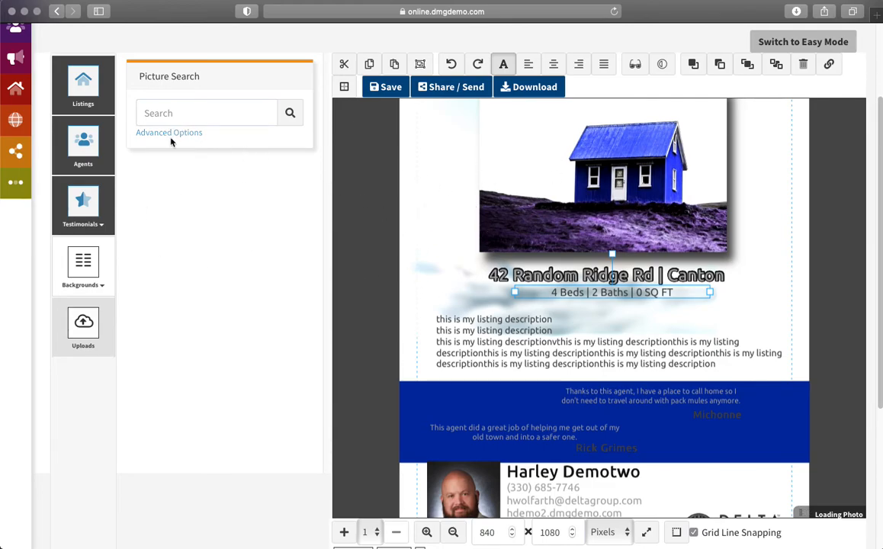
Step: Search background pictures for 'pumpkin' filtered to Orange colour and Portrait orientation
{"action": "left_click", "coordinate": [161, 114]}
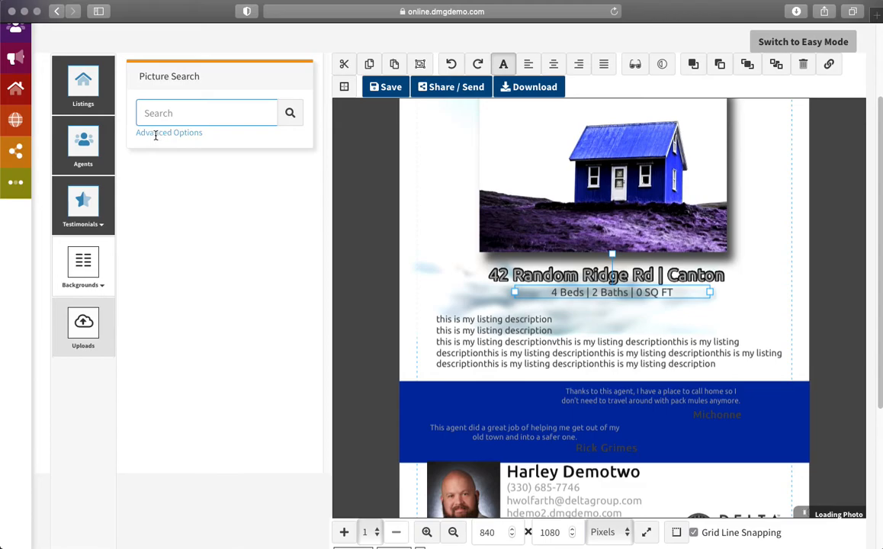
{"action": "left_click", "coordinate": [159, 133]}
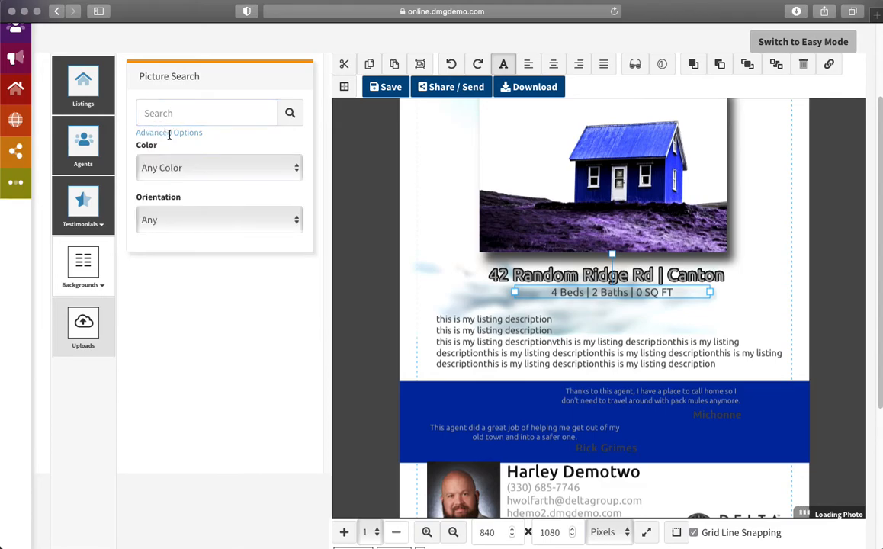
{"action": "left_click", "coordinate": [225, 168]}
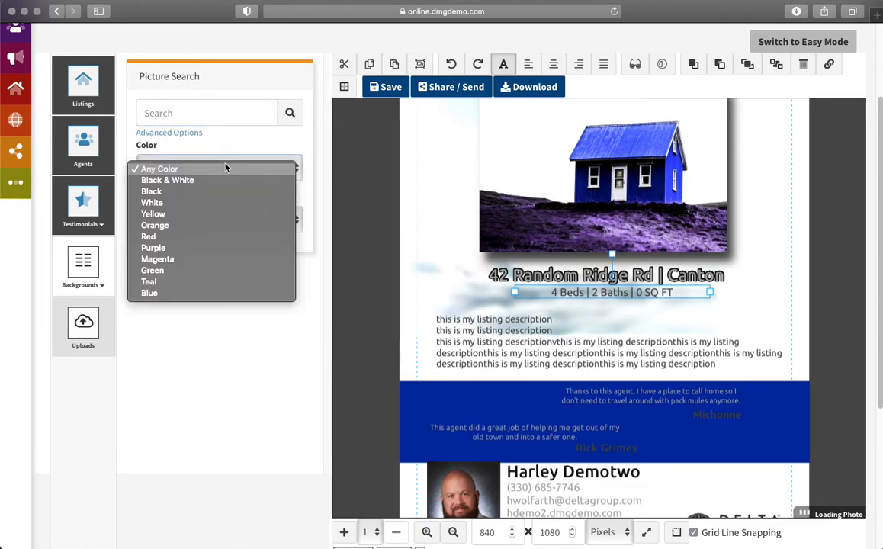
{"action": "left_click", "coordinate": [202, 225]}
{"action": "left_click", "coordinate": [205, 226]}
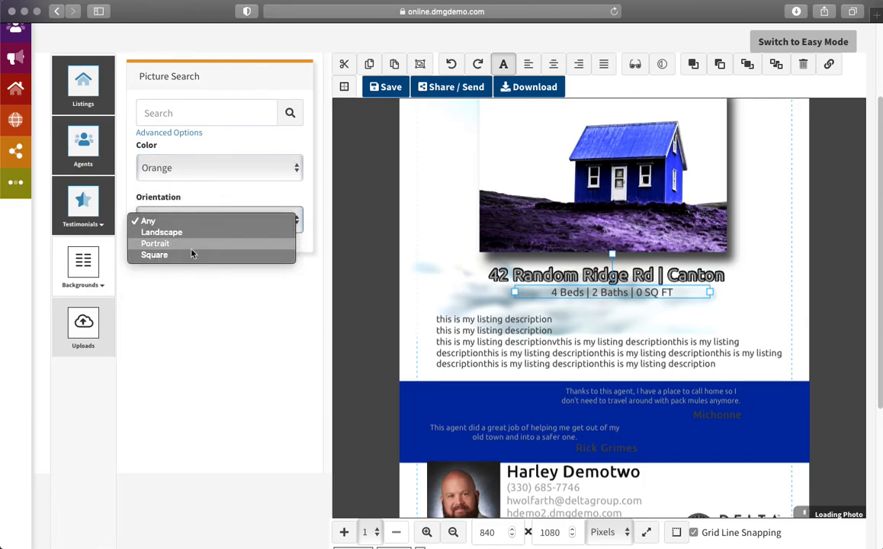
{"action": "left_click", "coordinate": [191, 244]}
{"action": "left_click", "coordinate": [168, 113]}
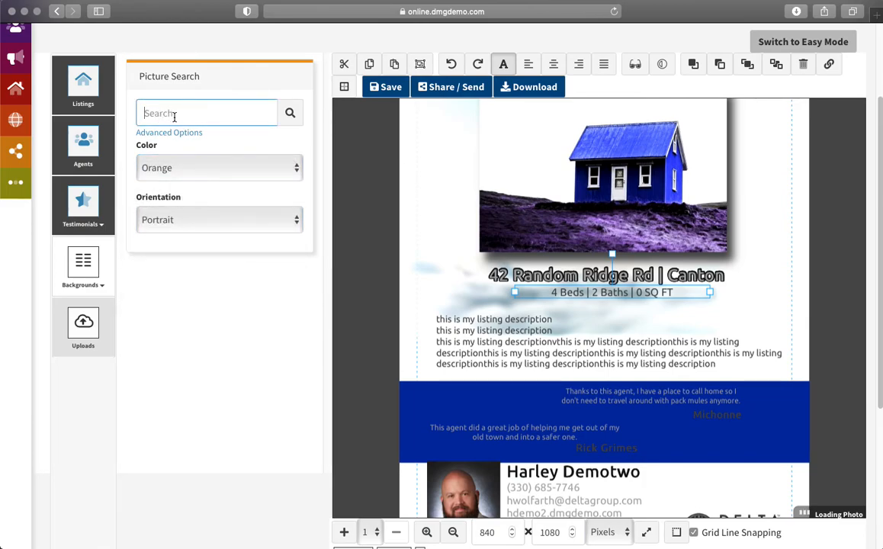
{"action": "type", "text": "pumpkin"}
{"action": "left_click", "coordinate": [291, 112]}
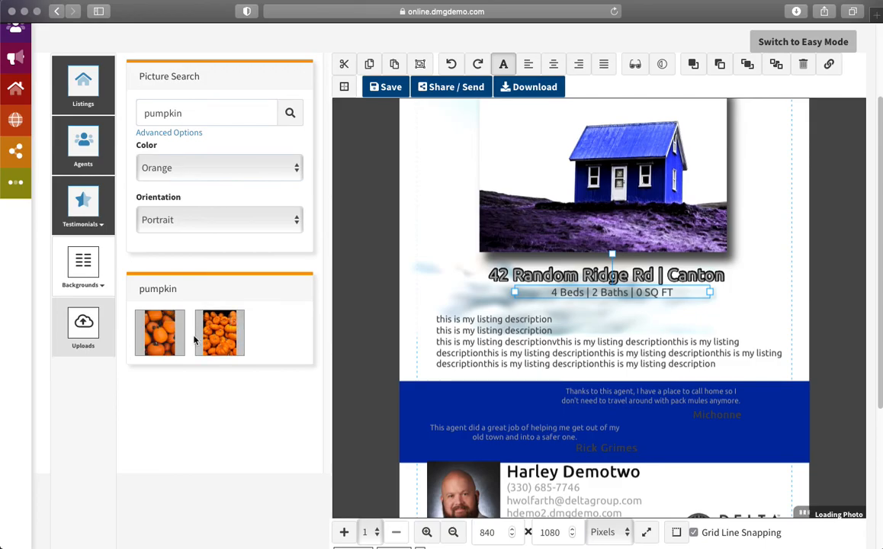
Step: Preview a crop of the second pumpkin picture, then close it without adding it
{"action": "left_click", "coordinate": [155, 340]}
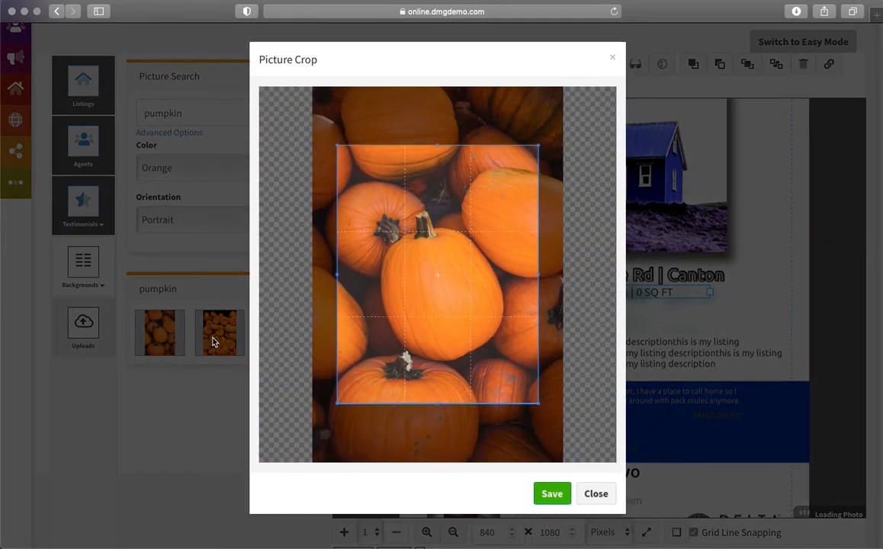
{"action": "left_click_drag", "start_coordinate": [416, 288], "coordinate": [383, 223]}
{"action": "left_click", "coordinate": [596, 493]}
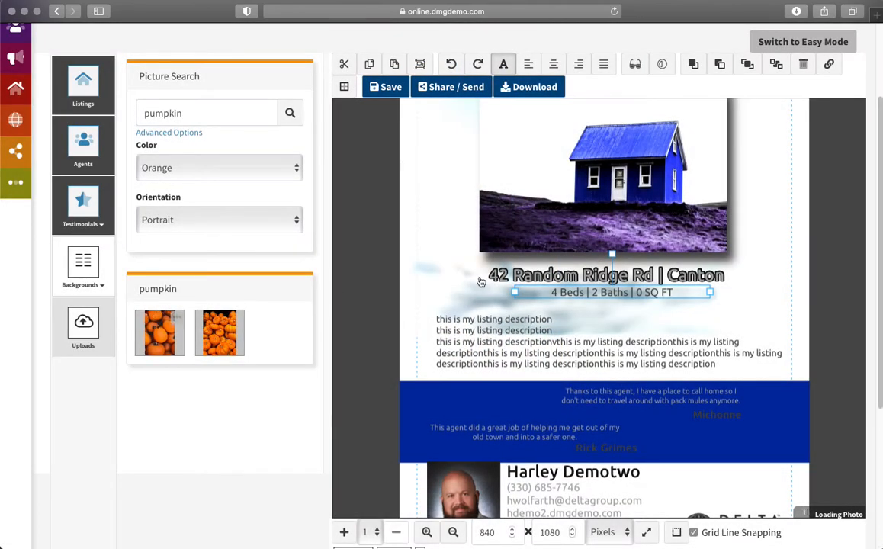
Step: Create a new uploads folder named 'Custom Design 1'
{"action": "left_click", "coordinate": [83, 335]}
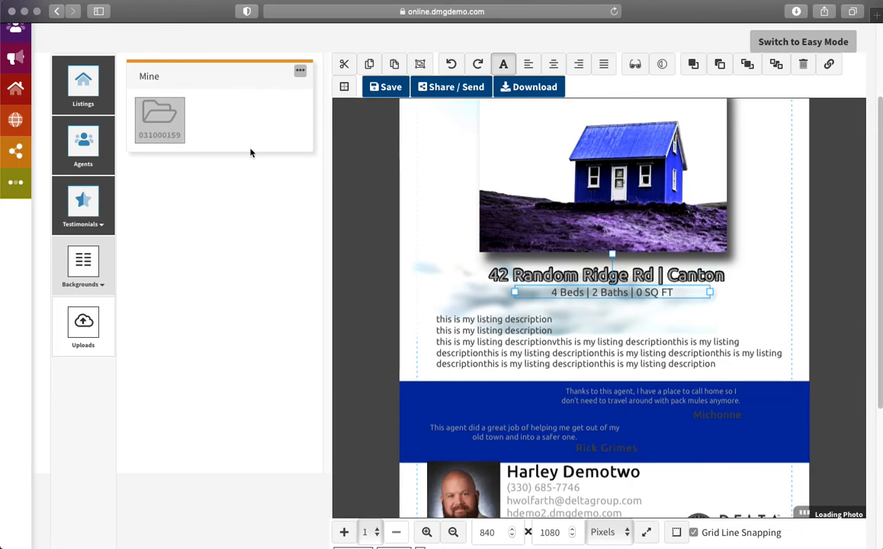
{"action": "left_click", "coordinate": [302, 71]}
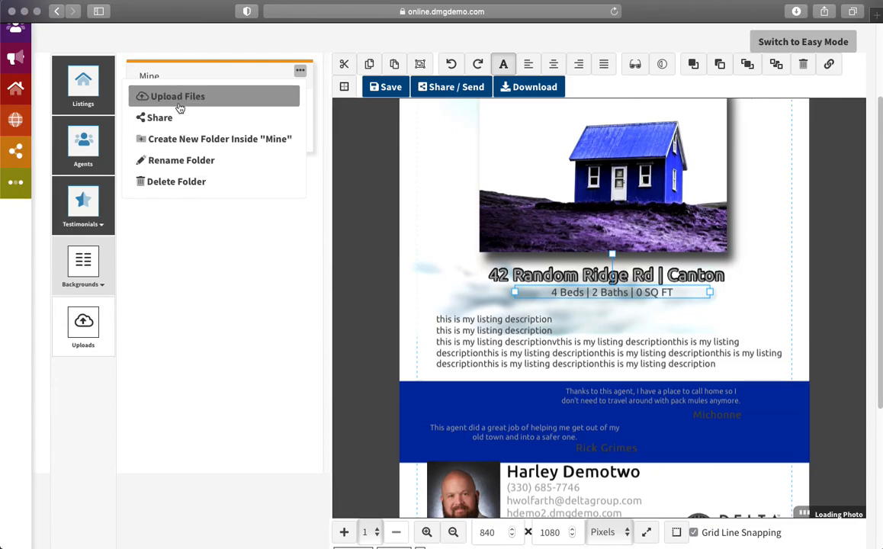
{"action": "left_click", "coordinate": [190, 139]}
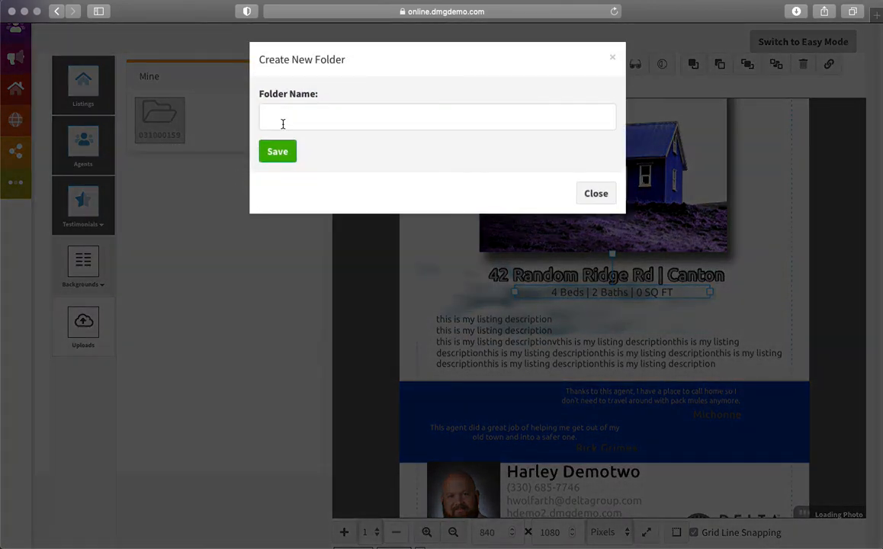
{"action": "left_click", "coordinate": [282, 124]}
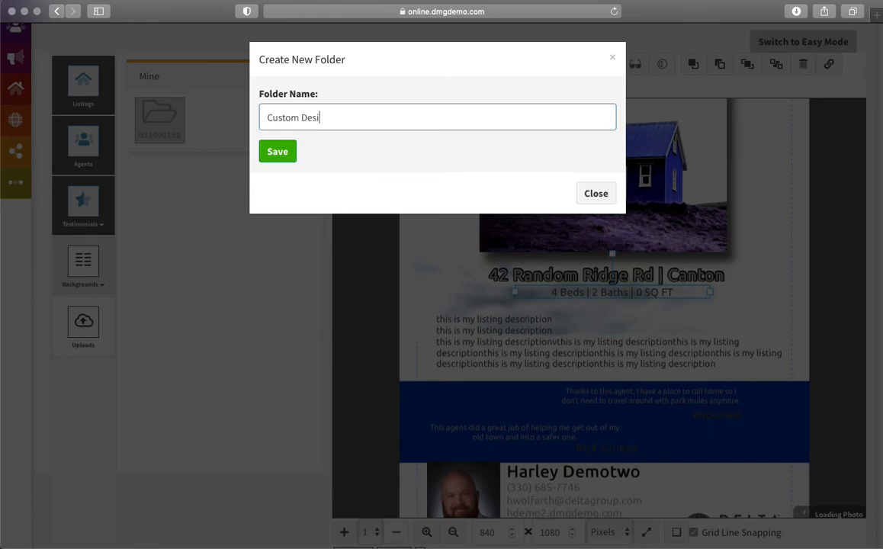
{"action": "type", "text": "Custom Design 1"}
{"action": "left_click", "coordinate": [273, 151]}
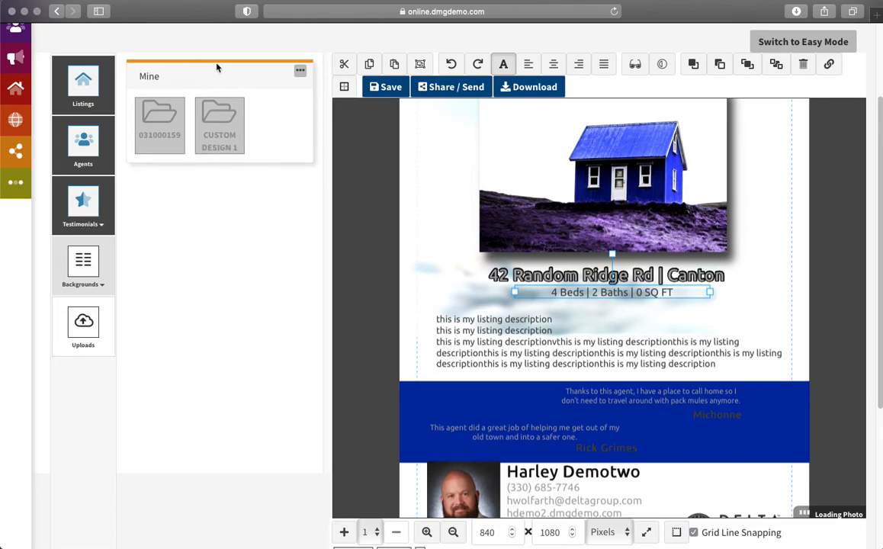
Step: Open the Custom Design 1 folder and choose Upload Files
{"action": "left_click", "coordinate": [208, 121]}
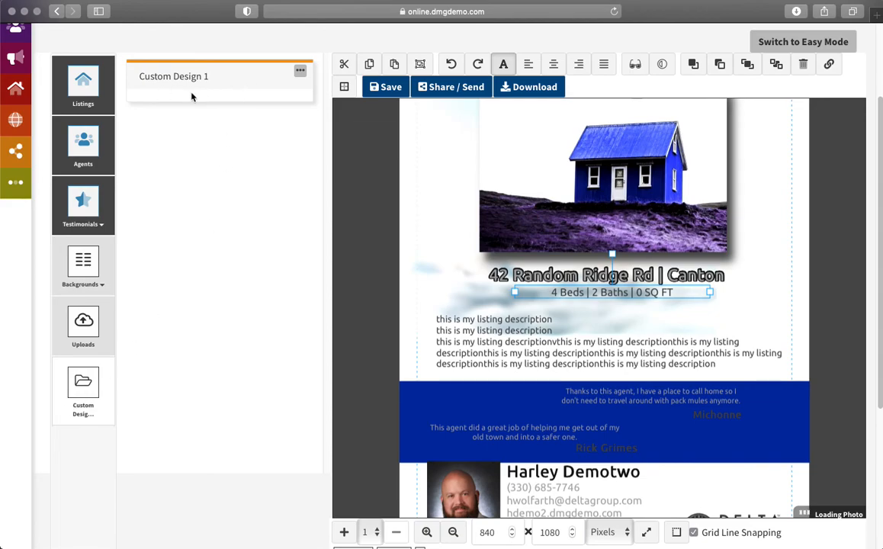
{"action": "left_click", "coordinate": [300, 71]}
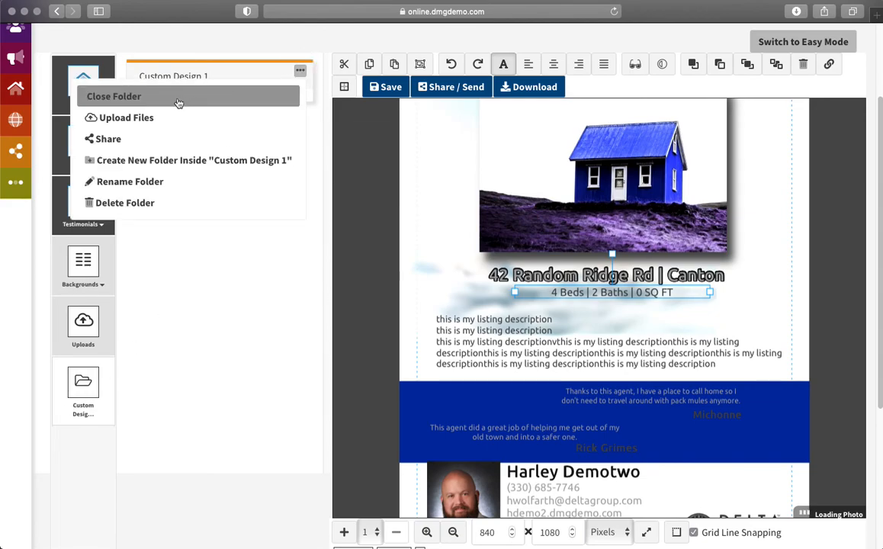
{"action": "left_click", "coordinate": [154, 117]}
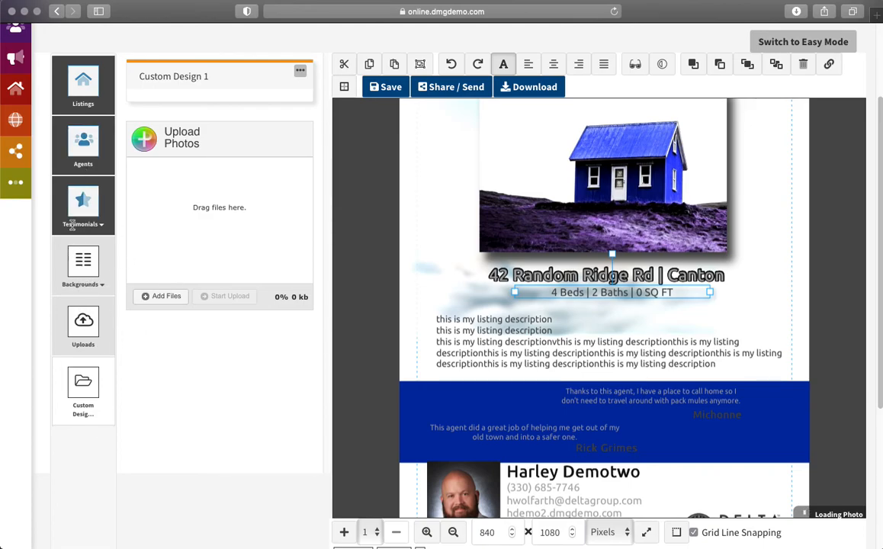
Step: Review the flyer, selecting the blue house photo and both testimonial texts
{"action": "scroll", "coordinate": [829, 256], "scroll_direction": "down", "scroll_amount": 5}
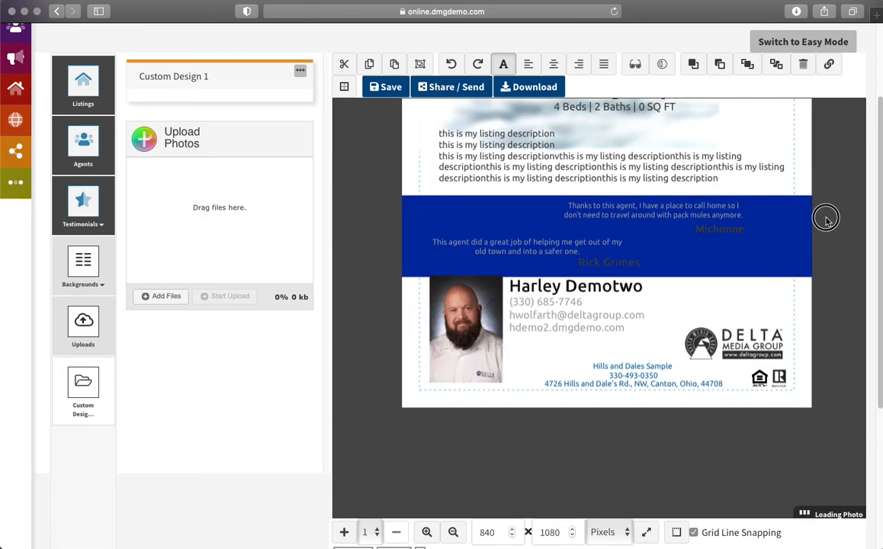
{"action": "scroll", "coordinate": [823, 343], "scroll_direction": "up", "scroll_amount": 7}
{"action": "scroll", "coordinate": [814, 473], "scroll_direction": "down", "scroll_amount": 2}
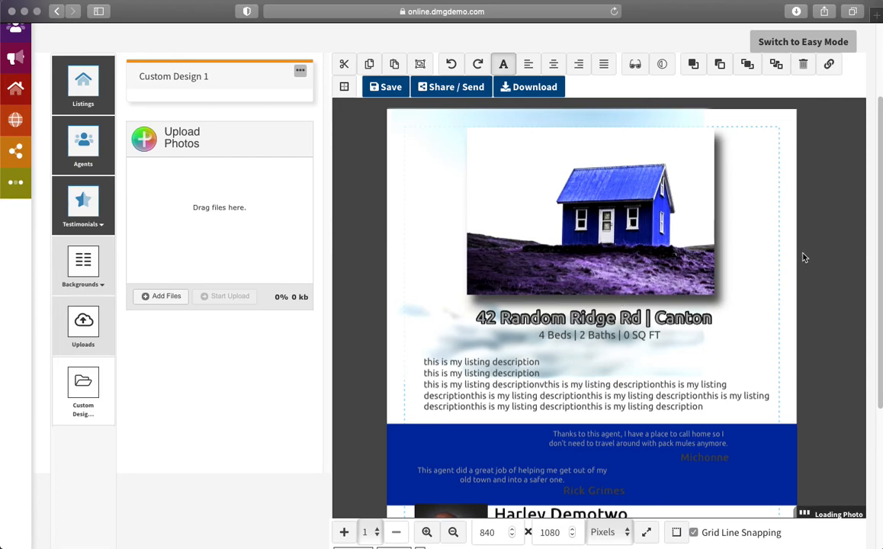
{"action": "scroll", "coordinate": [817, 252], "scroll_direction": "down", "scroll_amount": 5}
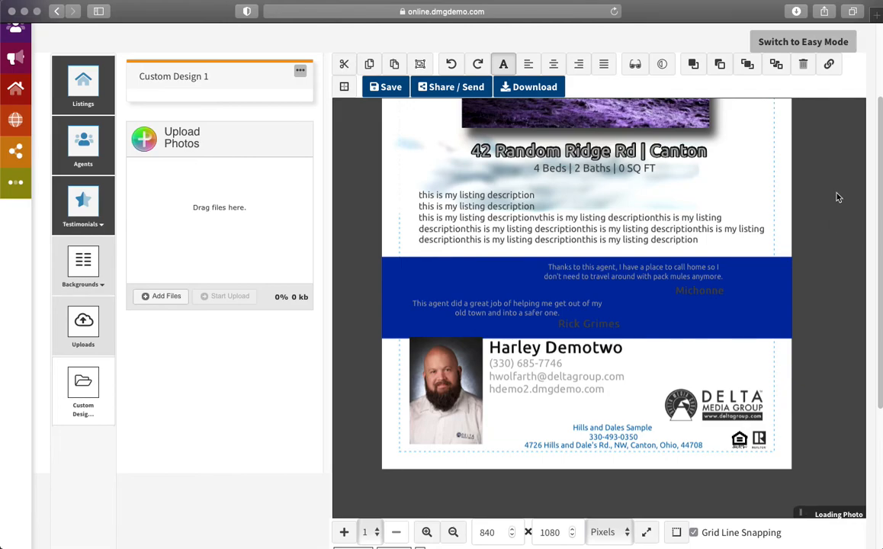
{"action": "scroll", "coordinate": [848, 369], "scroll_direction": "up", "scroll_amount": 3}
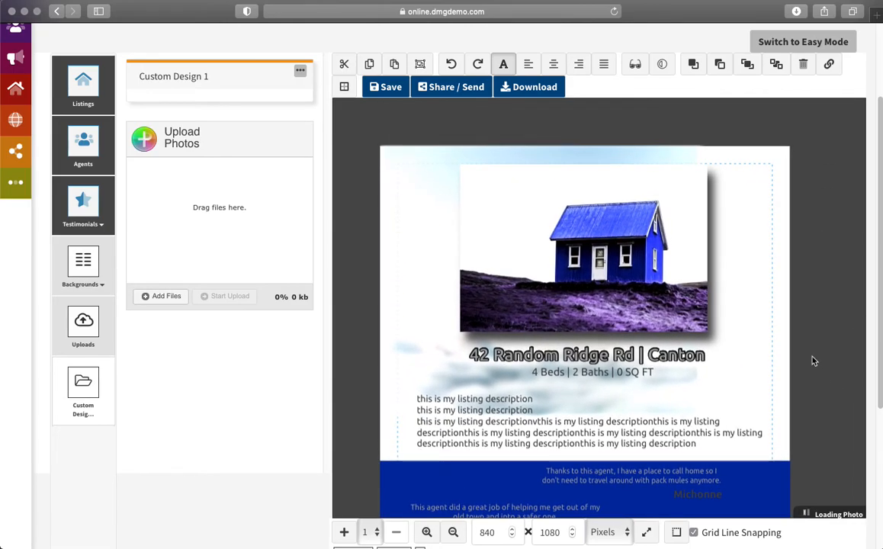
{"action": "left_click", "coordinate": [606, 265]}
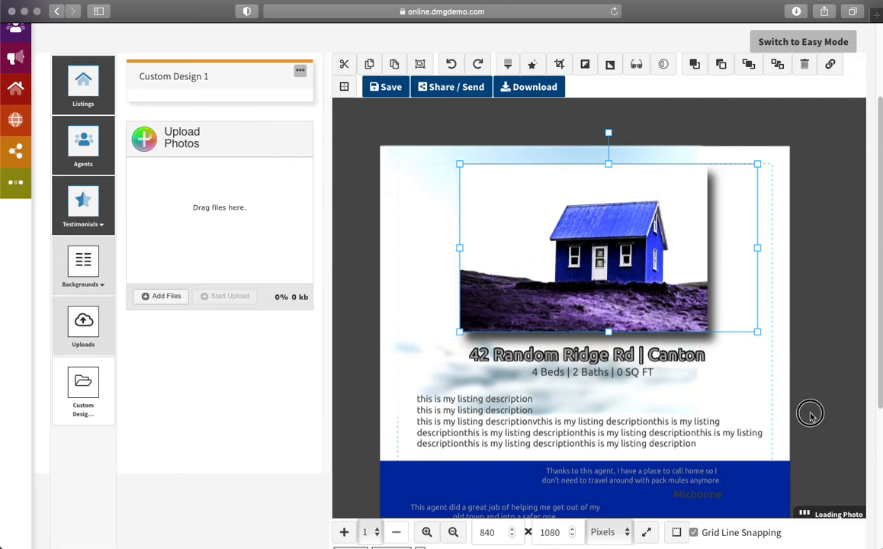
{"action": "left_click_drag", "start_coordinate": [808, 412], "coordinate": [797, 221]}
{"action": "left_click", "coordinate": [679, 319]}
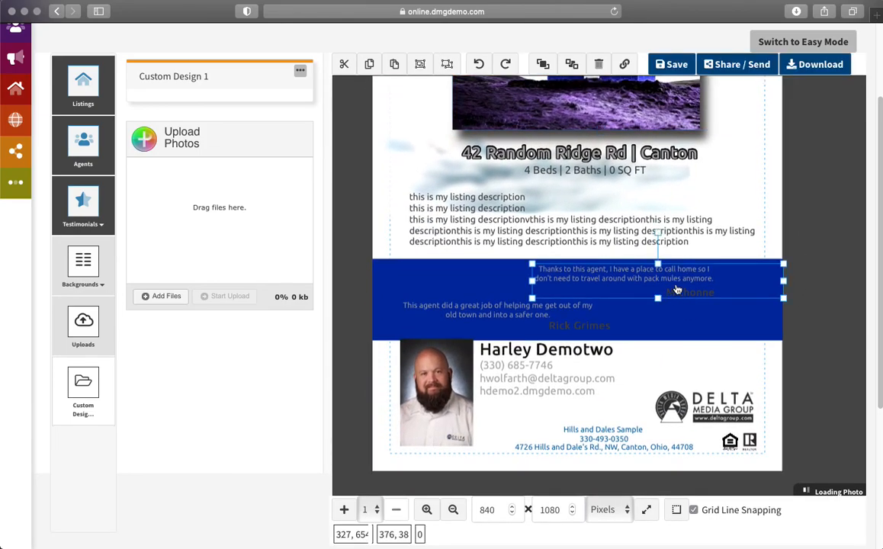
{"action": "left_click", "coordinate": [503, 316]}
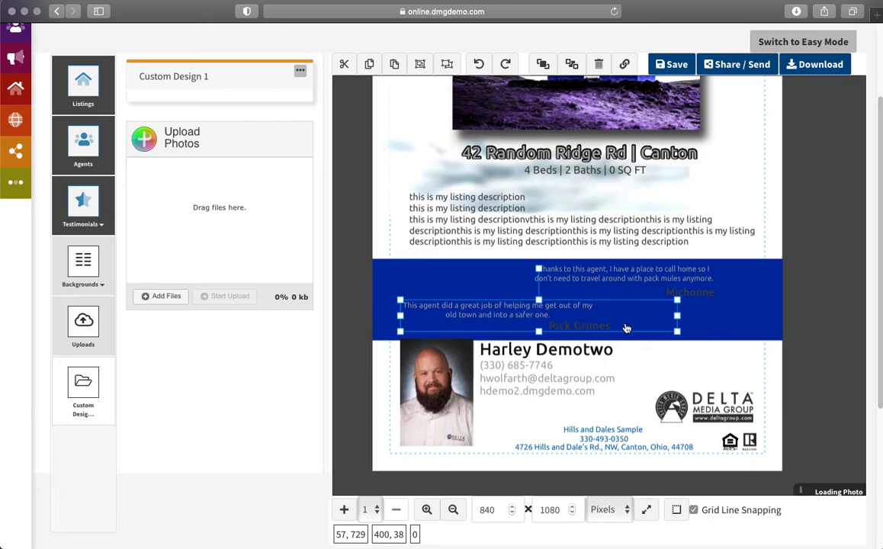
{"action": "scroll", "coordinate": [795, 309], "scroll_direction": "up", "scroll_amount": 3}
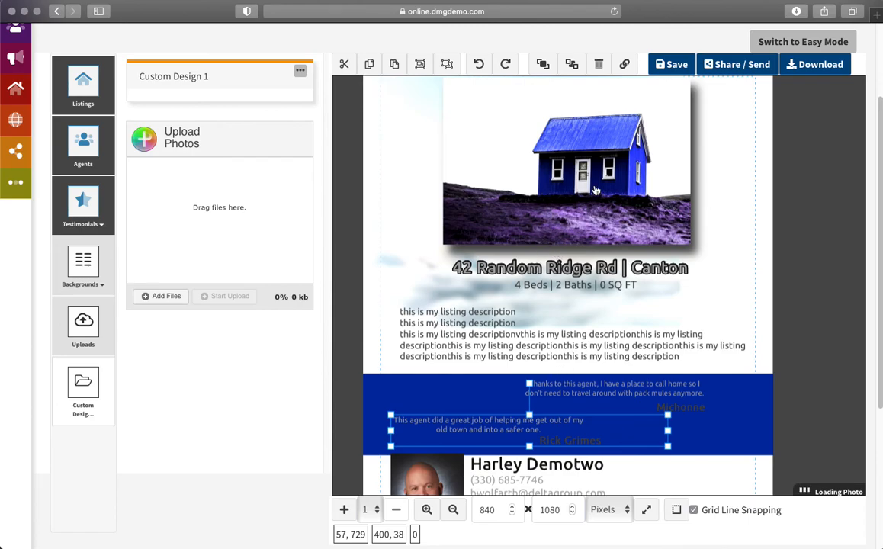
{"action": "left_click", "coordinate": [83, 84]}
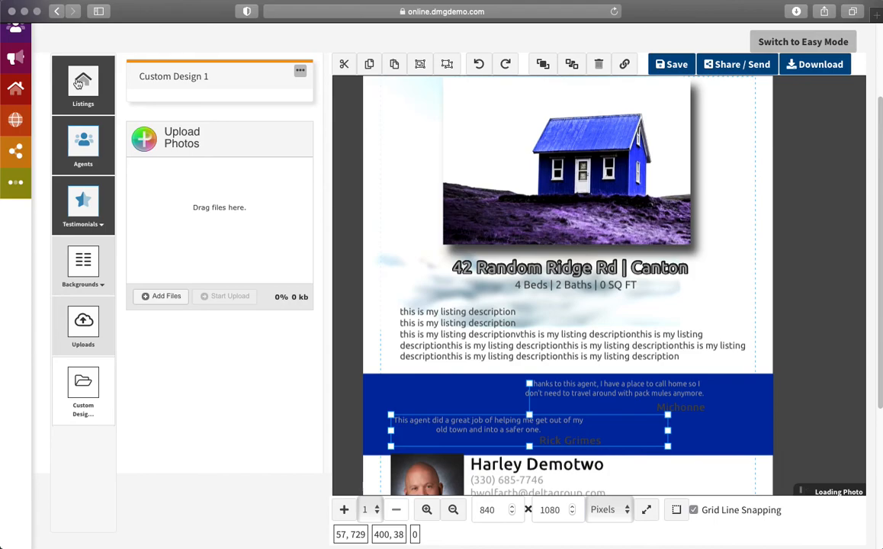
{"action": "left_click", "coordinate": [285, 333]}
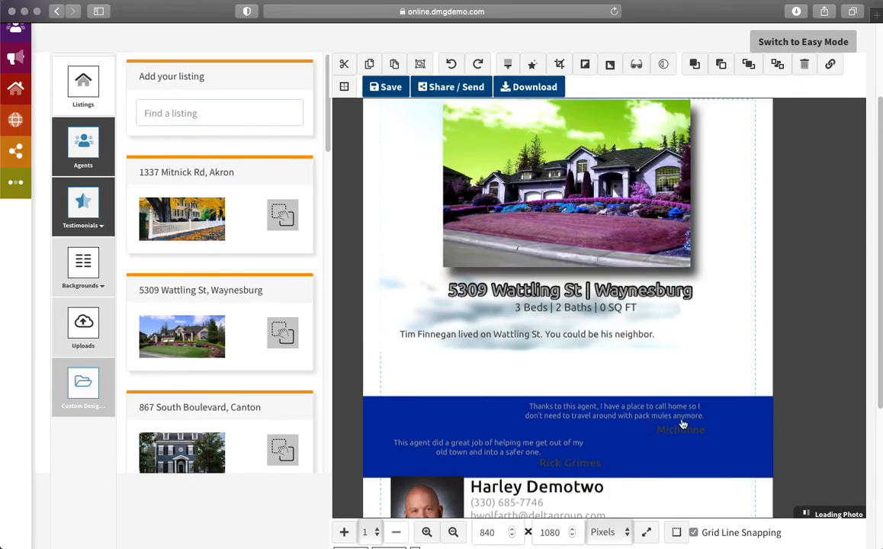
Step: Try each saved listing in turn, ending on 867 South Boulevard, Canton
{"action": "left_click", "coordinate": [283, 215]}
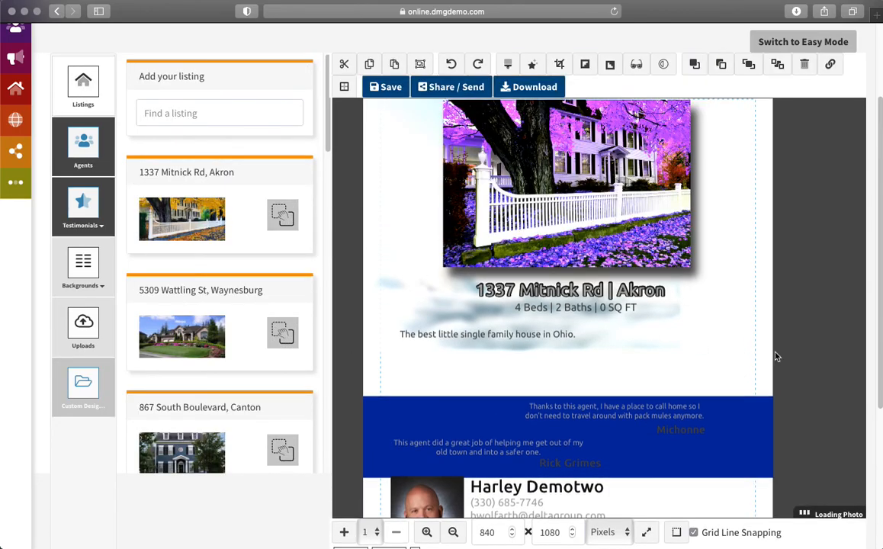
{"action": "left_click", "coordinate": [282, 450]}
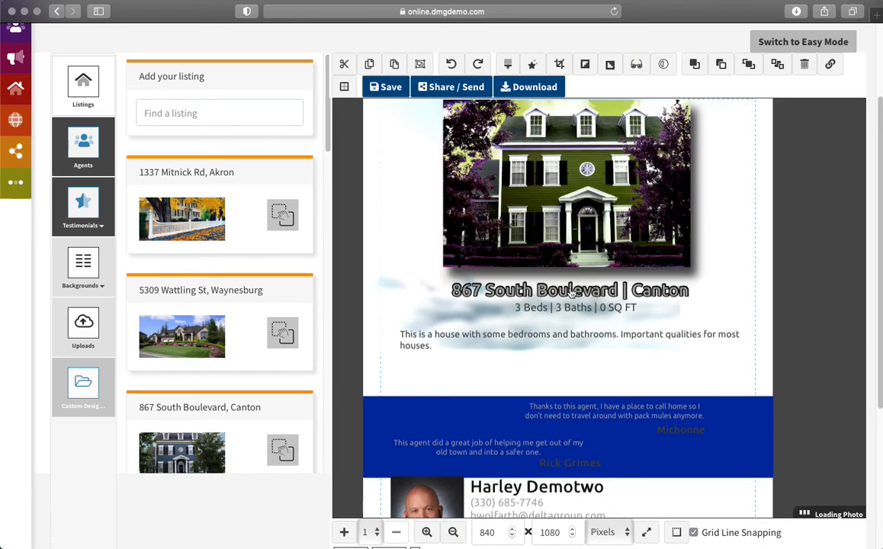
{"action": "left_click", "coordinate": [285, 218]}
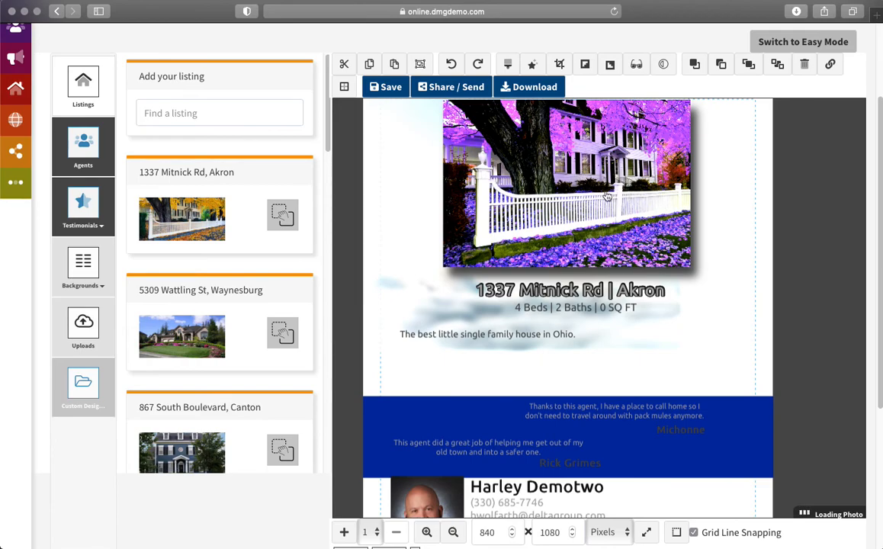
{"action": "left_click", "coordinate": [283, 334]}
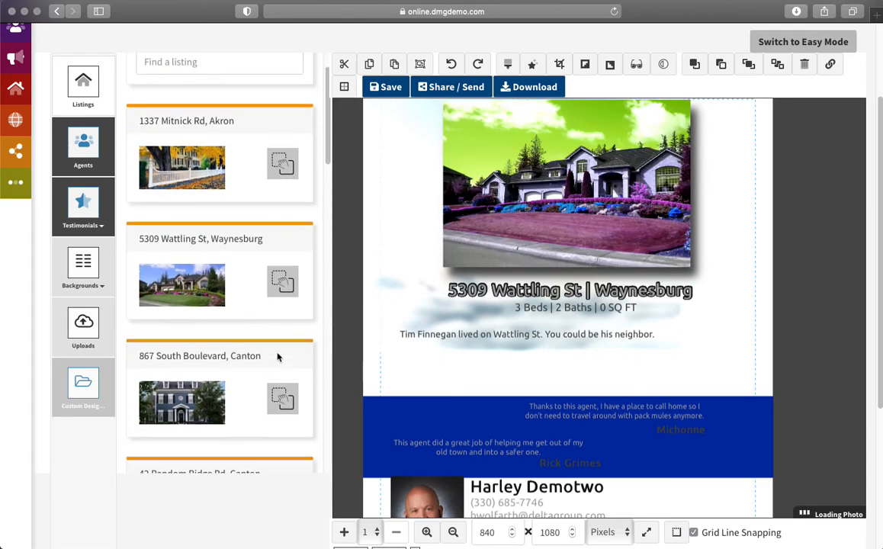
{"action": "scroll", "coordinate": [278, 355], "scroll_direction": "down", "scroll_amount": 4}
{"action": "left_click", "coordinate": [282, 430]}
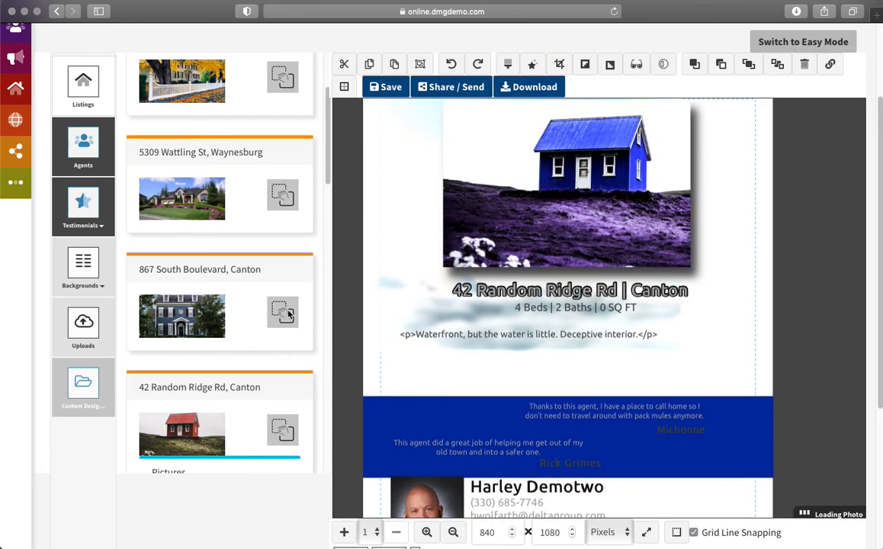
{"action": "left_click", "coordinate": [288, 313]}
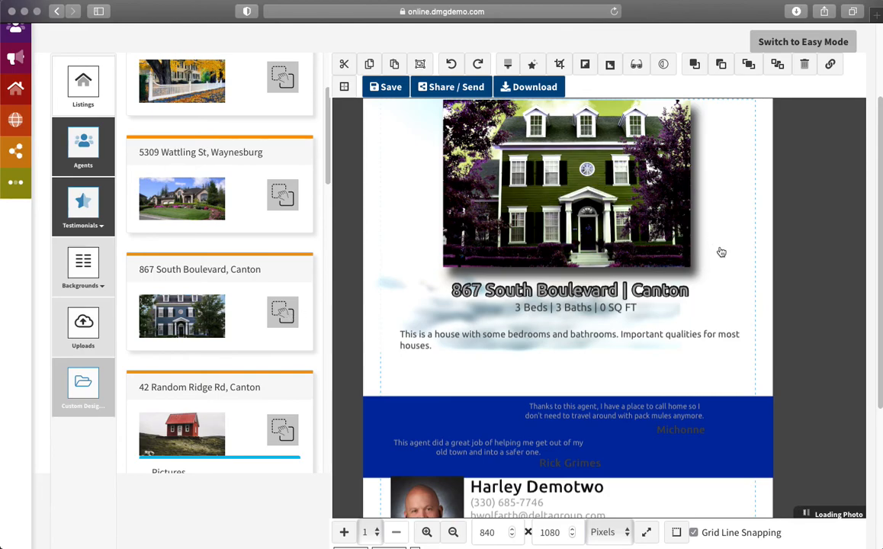
Step: Select the green house photo together with its address, beds/baths line and description
{"action": "scroll", "coordinate": [798, 306], "scroll_direction": "up", "scroll_amount": 1}
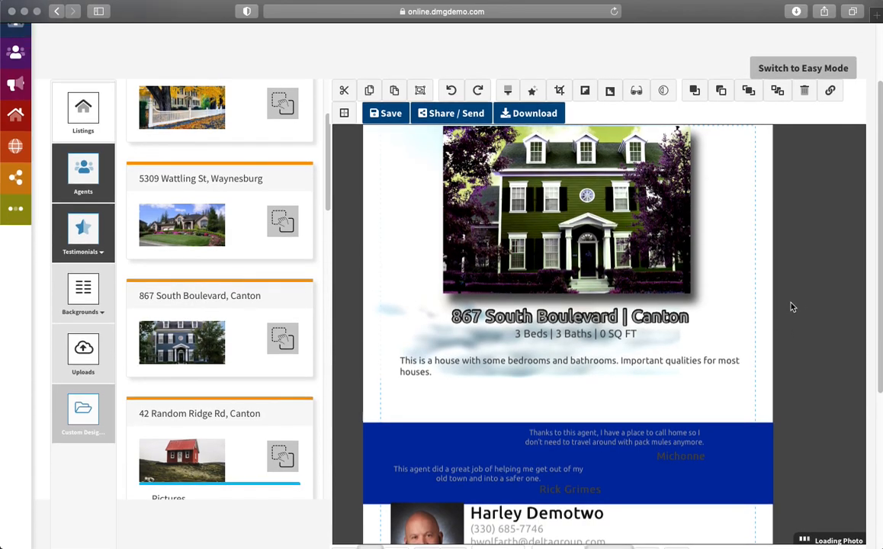
{"action": "left_click", "coordinate": [528, 237]}
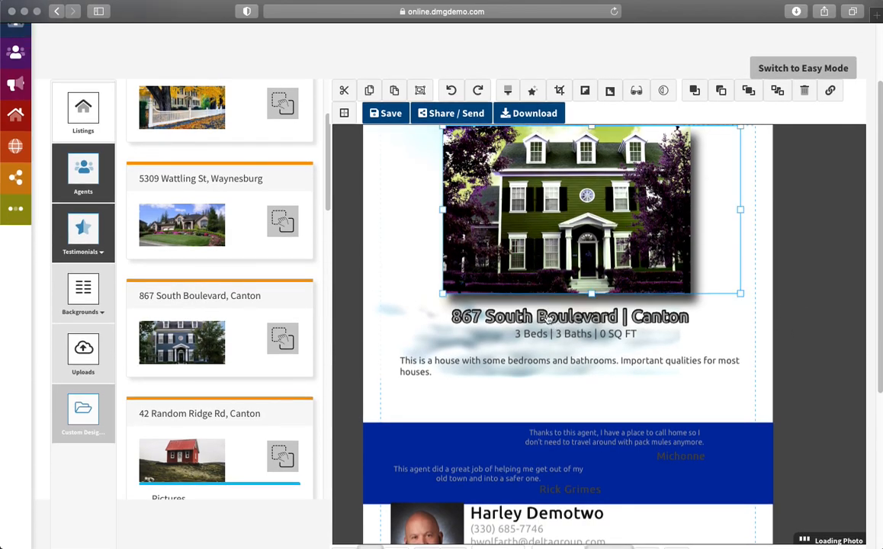
{"action": "left_click", "coordinate": [499, 313]}
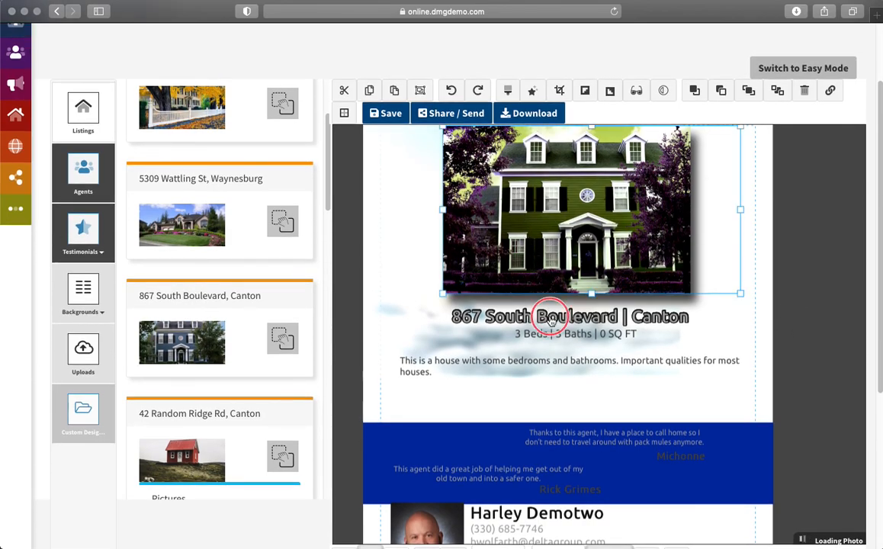
{"action": "left_click", "coordinate": [546, 336], "text": "shift"}
{"action": "left_click", "coordinate": [541, 366], "text": "shift"}
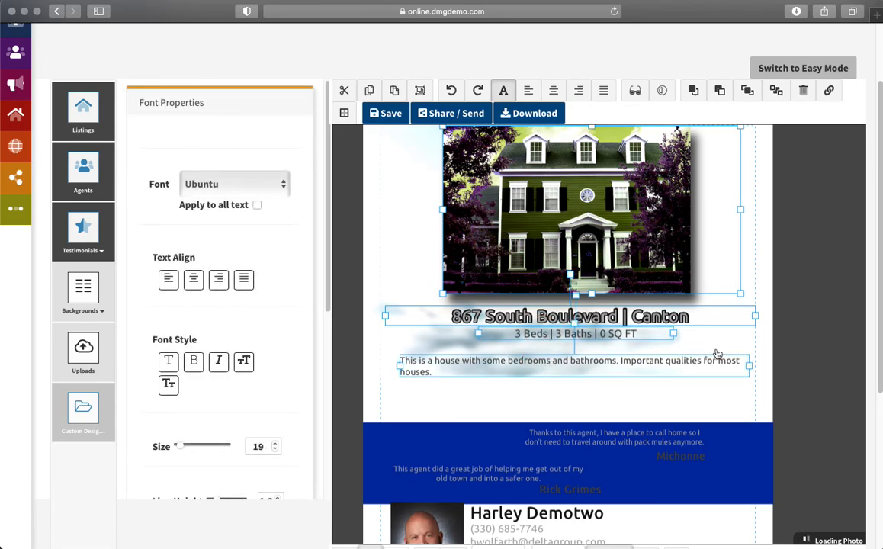
Step: Group the listing photo and text, shrink the group and move it to the upper left
{"action": "left_click", "coordinate": [420, 90]}
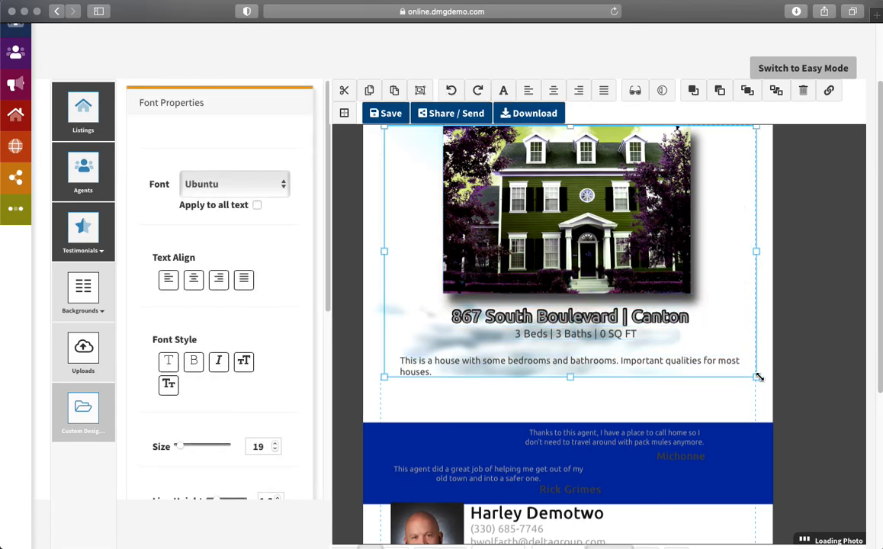
{"action": "left_click_drag", "start_coordinate": [757, 374], "coordinate": [586, 241]}
{"action": "mouse_move", "coordinate": [493, 193]}
{"action": "left_mouse_down"}
{"action": "mouse_move", "coordinate": [491, 207]}
{"action": "mouse_move", "coordinate": [495, 196]}
{"action": "left_mouse_up"}
{"action": "left_click_drag", "start_coordinate": [806, 228], "coordinate": [810, 287]}
{"action": "mouse_move", "coordinate": [451, 241]}
{"action": "left_mouse_down"}
{"action": "mouse_move", "coordinate": [462, 241]}
{"action": "mouse_move", "coordinate": [456, 237]}
{"action": "left_mouse_up"}
Step: Duplicate the listing group and place the copy at the flyer's lower right
{"action": "left_click", "coordinate": [452, 230]}
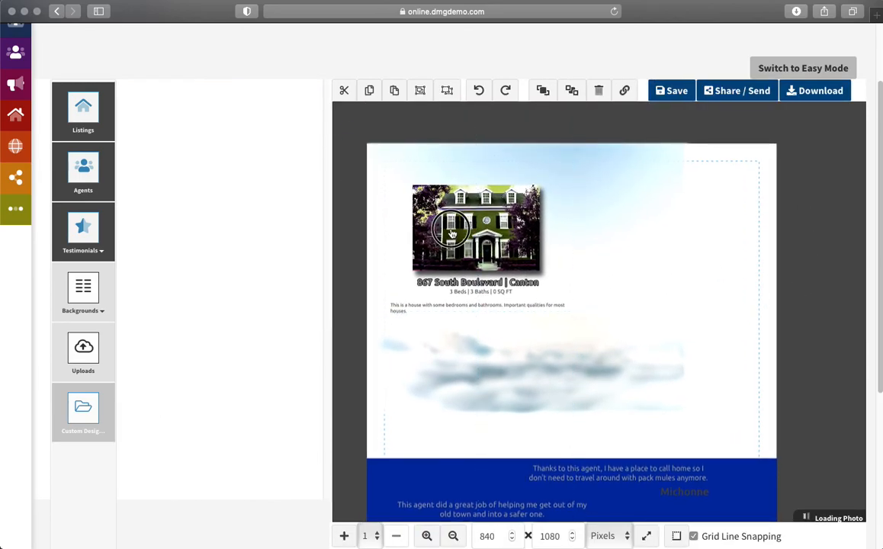
{"action": "left_click", "coordinate": [371, 92]}
{"action": "left_click", "coordinate": [397, 93]}
{"action": "left_click_drag", "start_coordinate": [442, 219], "coordinate": [657, 355]}
Step: Ungroup the copy, shorten its house photo and regroup it with its text
{"action": "left_click", "coordinate": [448, 93]}
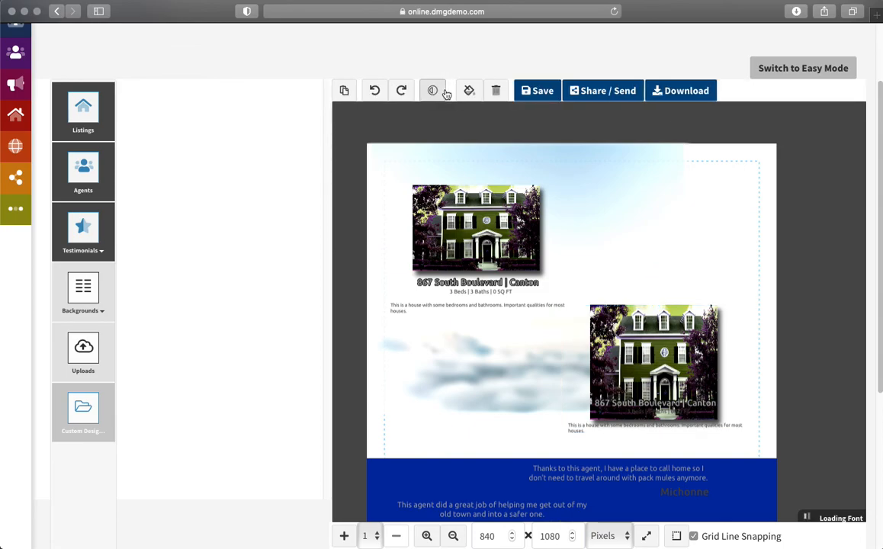
{"action": "left_click", "coordinate": [674, 328]}
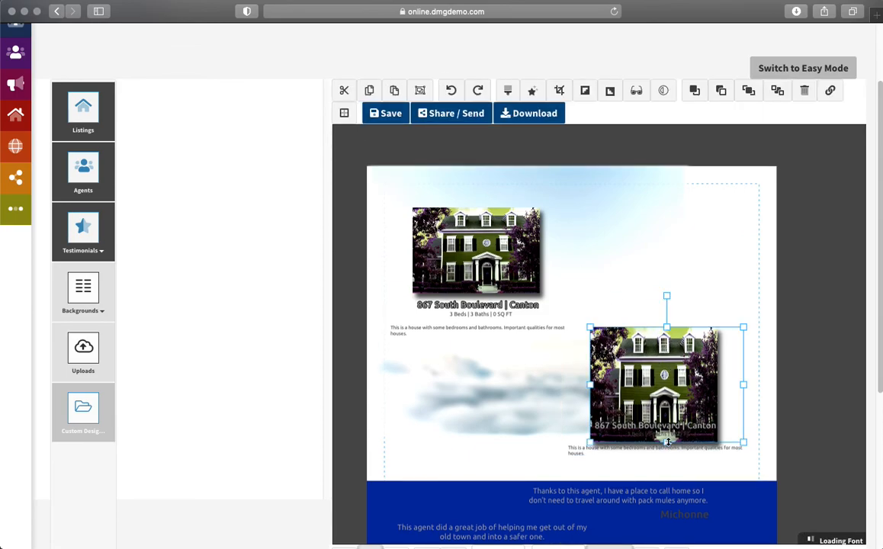
{"action": "left_click_drag", "start_coordinate": [668, 441], "coordinate": [666, 412]}
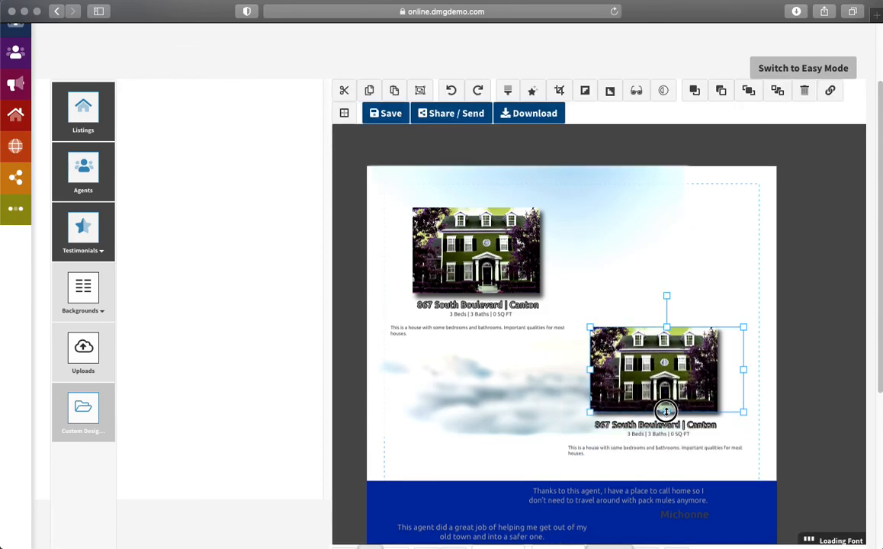
{"action": "left_click", "coordinate": [629, 380]}
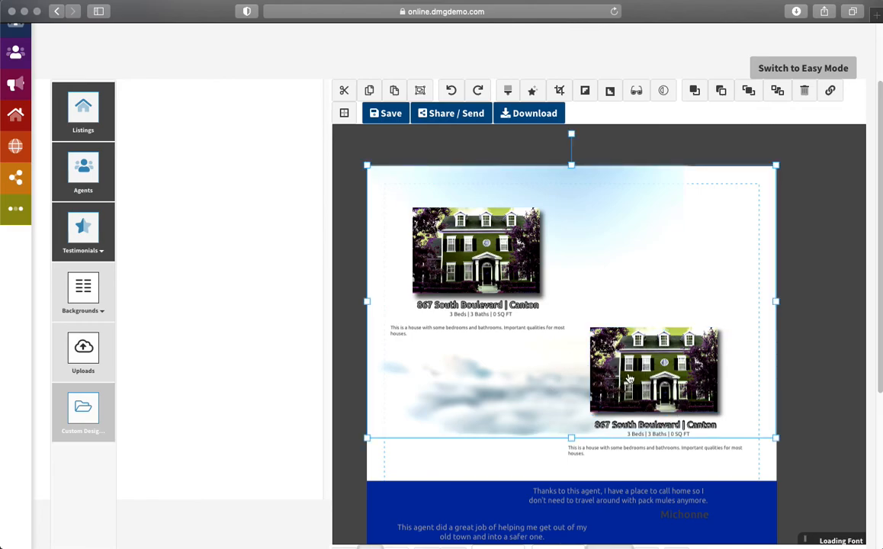
{"action": "left_click", "coordinate": [629, 379]}
{"action": "left_click", "coordinate": [640, 427]}
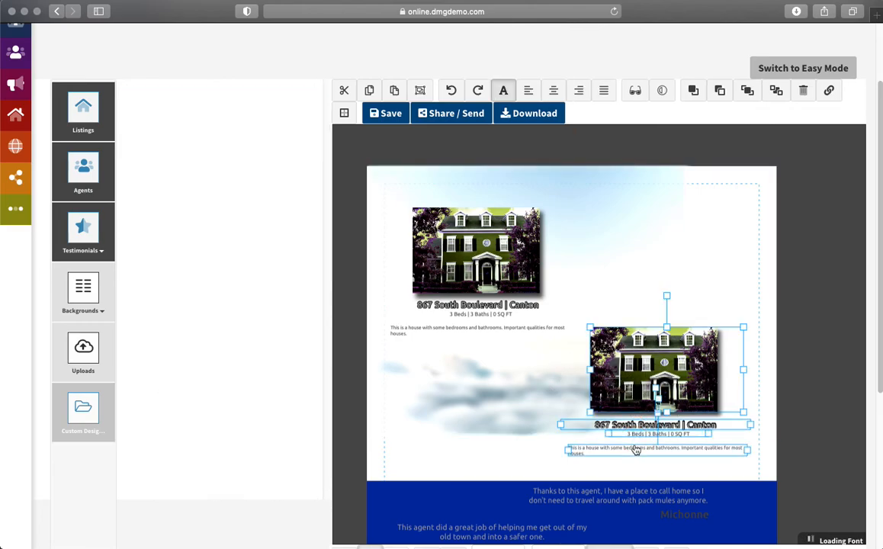
{"action": "left_click", "coordinate": [420, 90]}
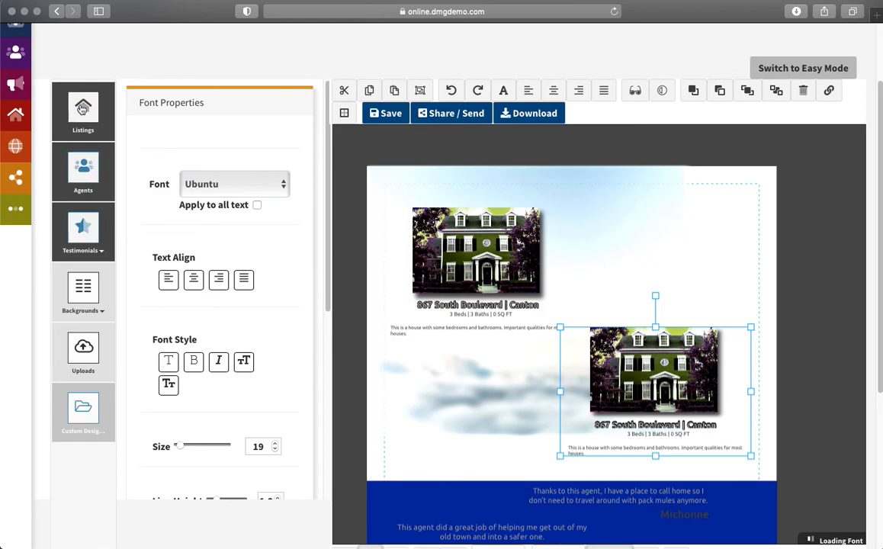
{"action": "left_click", "coordinate": [74, 98]}
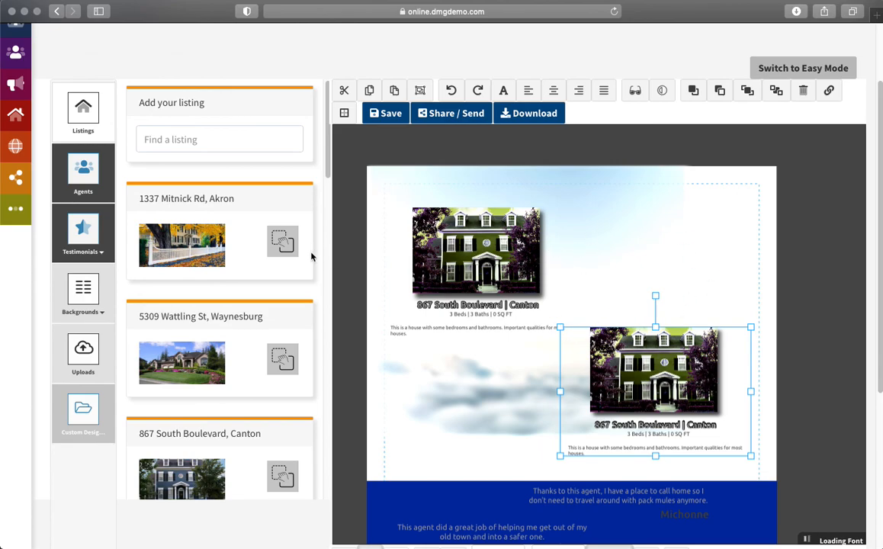
Step: Drop 1337 Mitnick Rd, Akron on the left block and 42 Random Ridge Rd, Canton beside it at top right
{"action": "left_click_drag", "start_coordinate": [267, 218], "coordinate": [466, 267]}
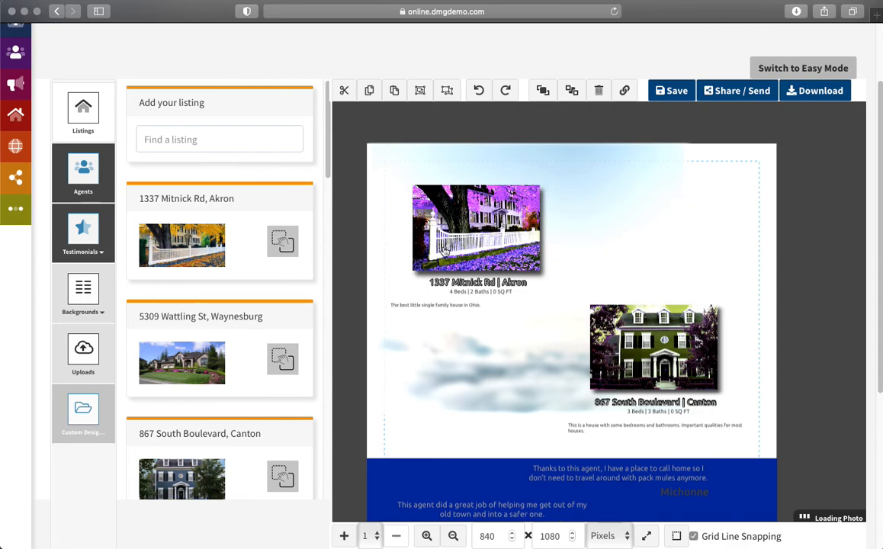
{"action": "scroll", "coordinate": [300, 357], "scroll_direction": "down", "scroll_amount": 5}
{"action": "left_click_drag", "start_coordinate": [283, 345], "coordinate": [656, 347]}
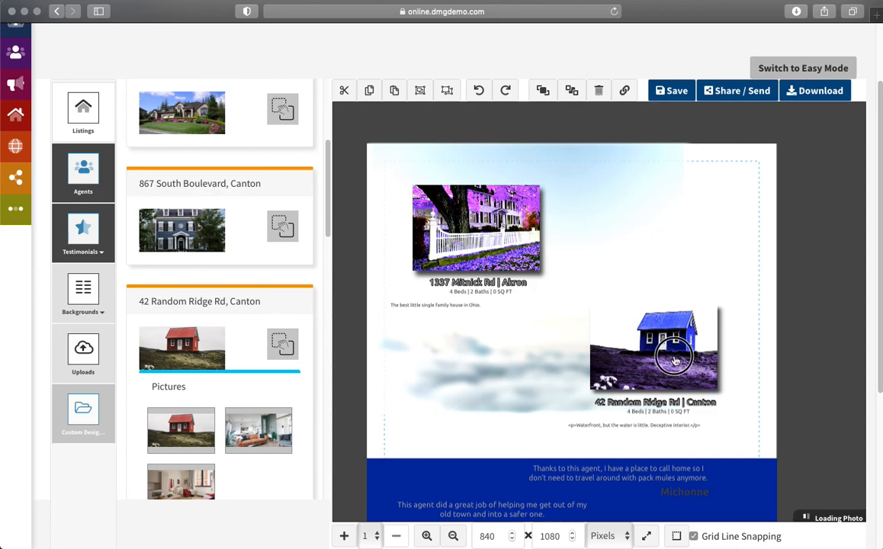
{"action": "left_click_drag", "start_coordinate": [696, 370], "coordinate": [677, 242]}
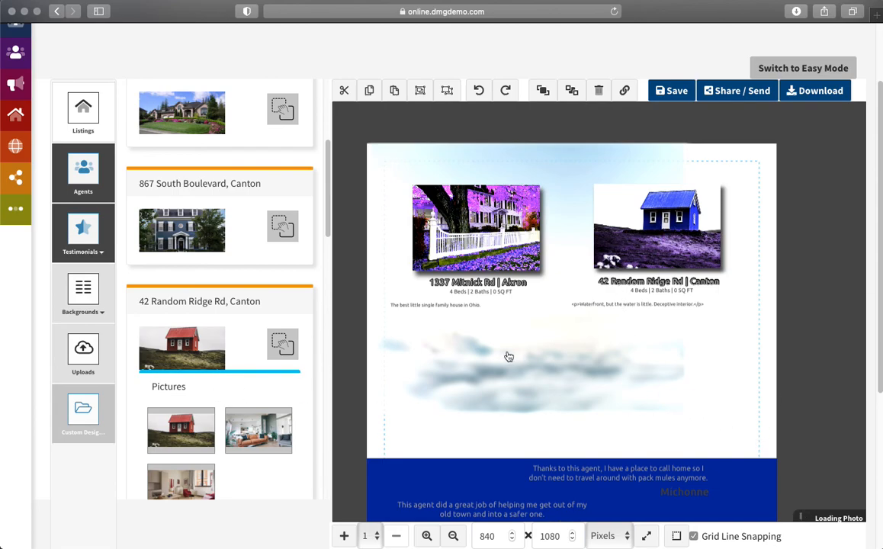
{"action": "left_click", "coordinate": [519, 378]}
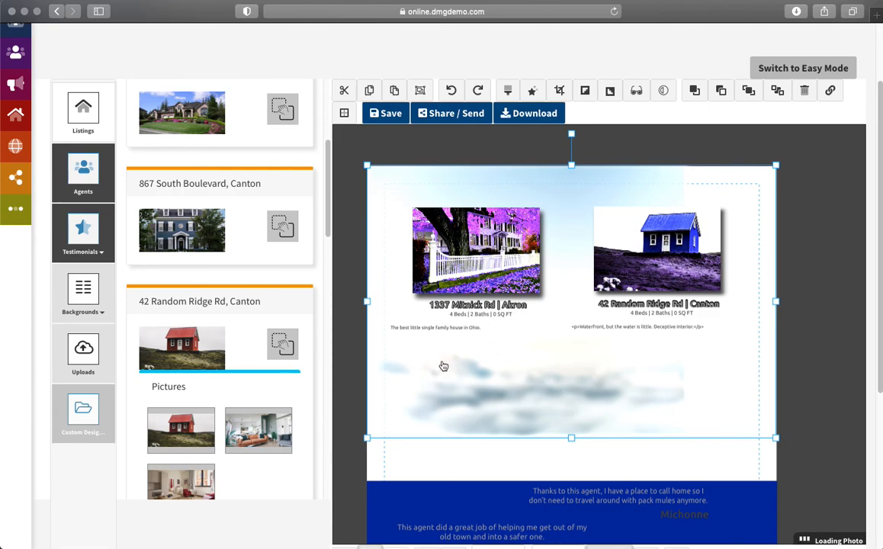
Step: Stretch the cloud background down to the blue band and lock it
{"action": "left_click_drag", "start_coordinate": [570, 440], "coordinate": [572, 480]}
{"action": "right_click", "coordinate": [539, 393]}
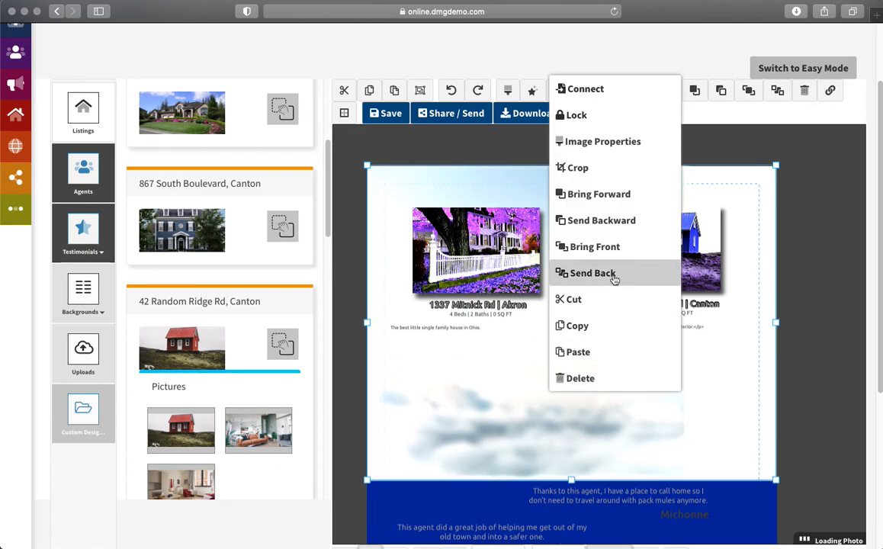
{"action": "left_click", "coordinate": [621, 115]}
Step: Reposition the 'Thanks to this agent' testimonial within the blue band
{"action": "left_click", "coordinate": [599, 488]}
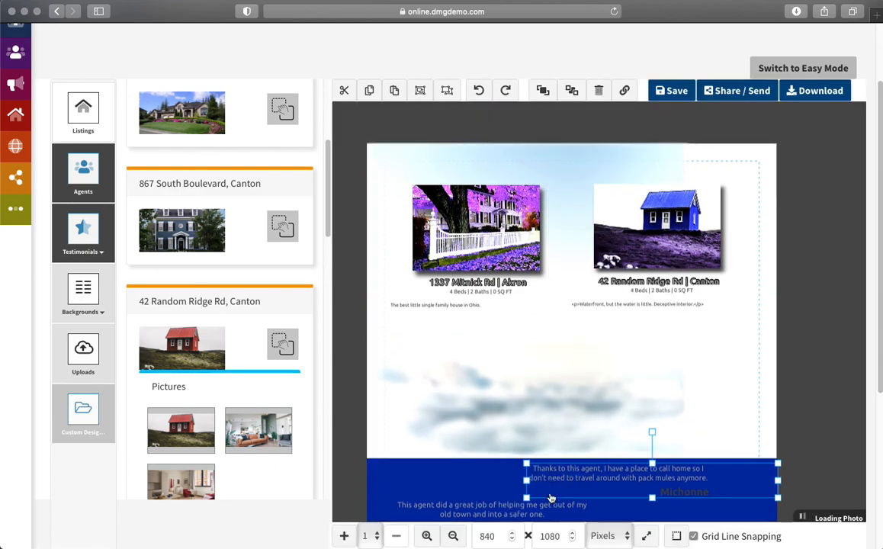
{"action": "left_click_drag", "start_coordinate": [513, 394], "coordinate": [526, 367]}
{"action": "left_click_drag", "start_coordinate": [638, 354], "coordinate": [619, 353]}
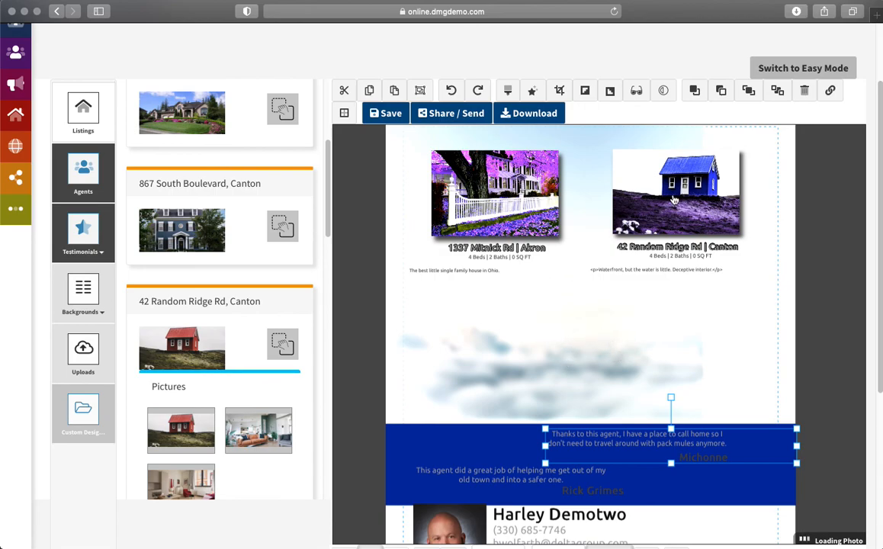
Step: Unlock, then re-lock, the blurred cloud background image
{"action": "right_click", "coordinate": [524, 359]}
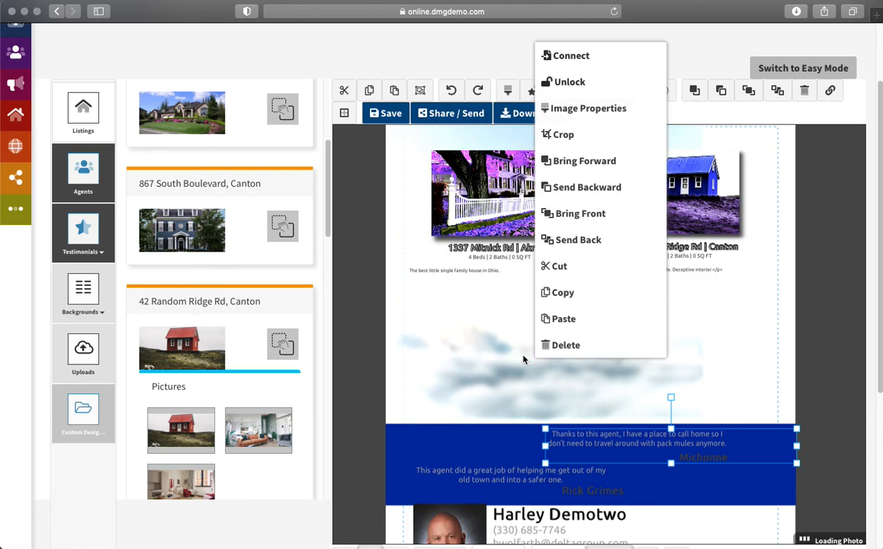
{"action": "left_click", "coordinate": [581, 84]}
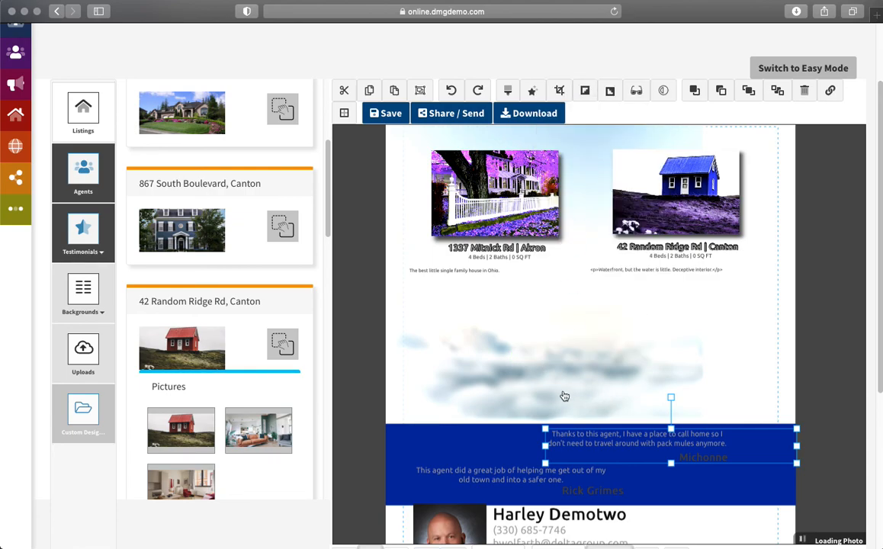
{"action": "left_click", "coordinate": [500, 339]}
{"action": "right_click", "coordinate": [594, 372]}
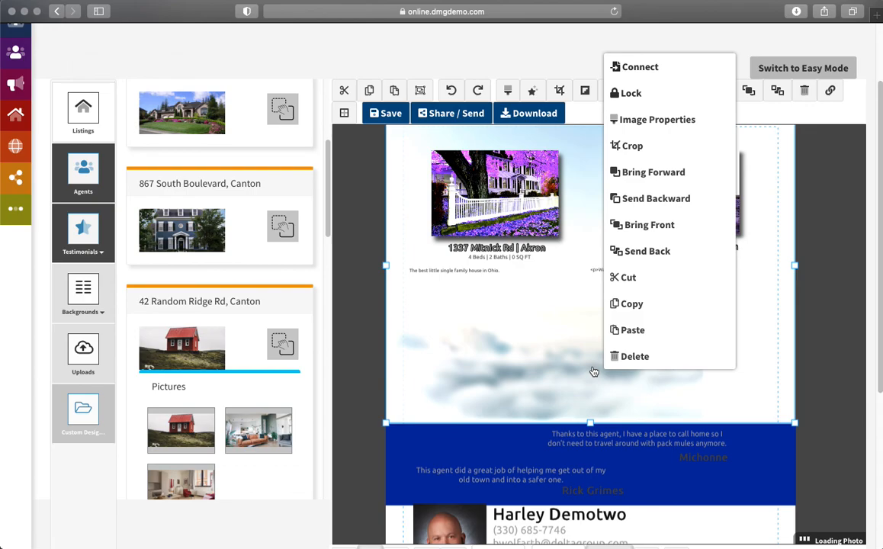
{"action": "left_click", "coordinate": [642, 95]}
Step: Lock the blue testimonial band in place
{"action": "left_click", "coordinate": [643, 201]}
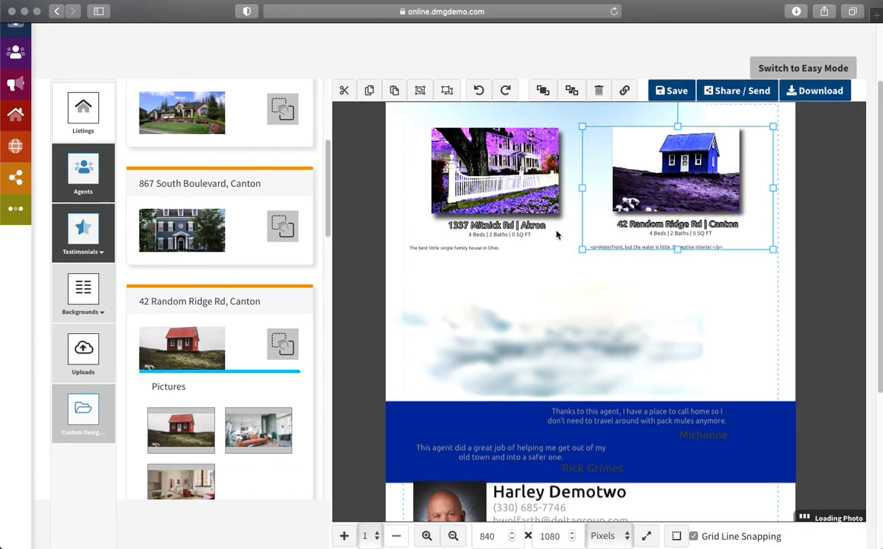
{"action": "left_click", "coordinate": [503, 201]}
{"action": "left_click", "coordinate": [413, 415]}
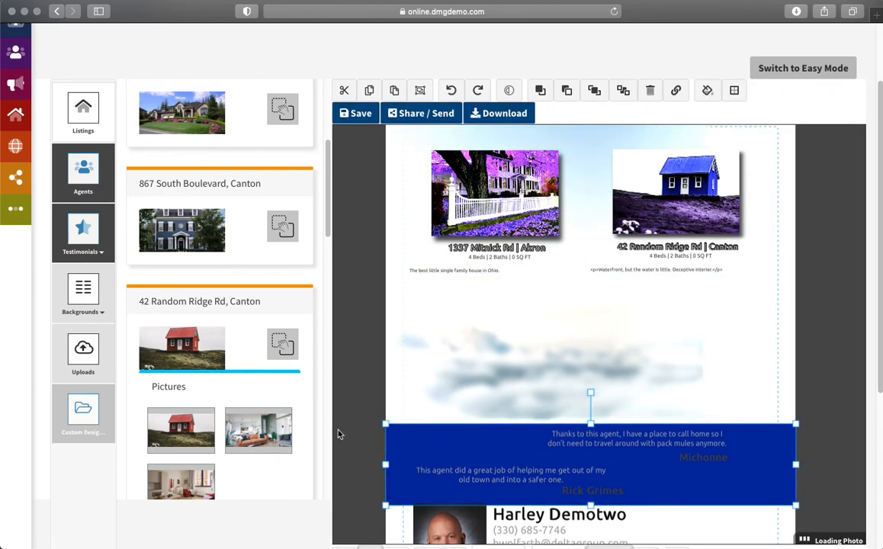
{"action": "right_click", "coordinate": [405, 446]}
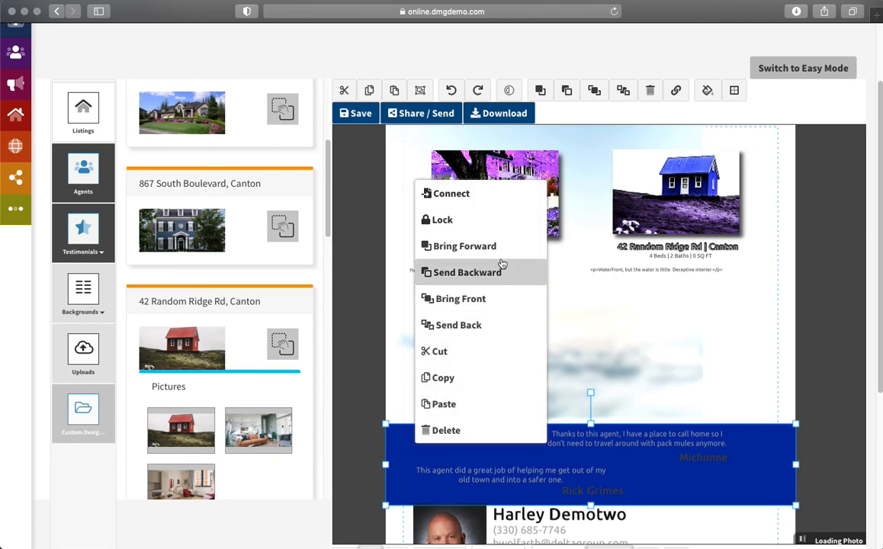
{"action": "left_click", "coordinate": [522, 220]}
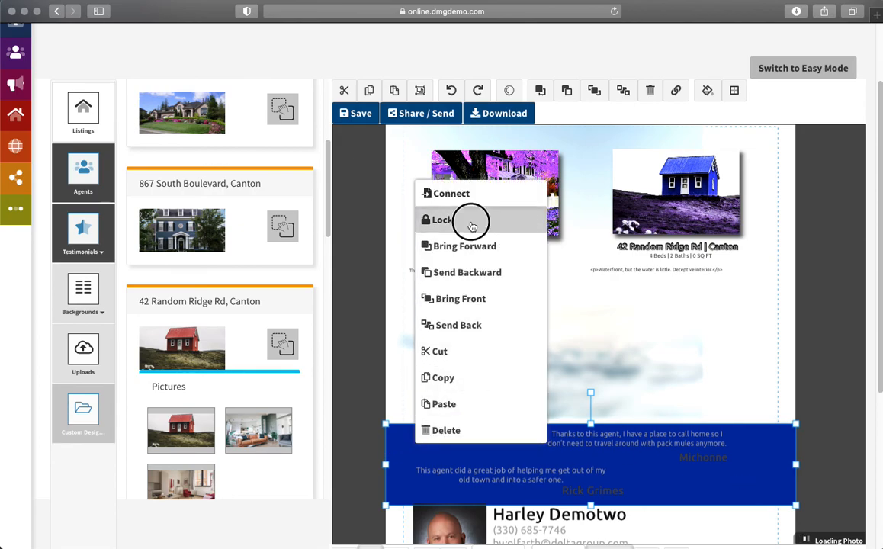
Step: Select the 'Thanks to this agent' testimonial
{"action": "left_click", "coordinate": [749, 374]}
{"action": "left_click", "coordinate": [743, 460]}
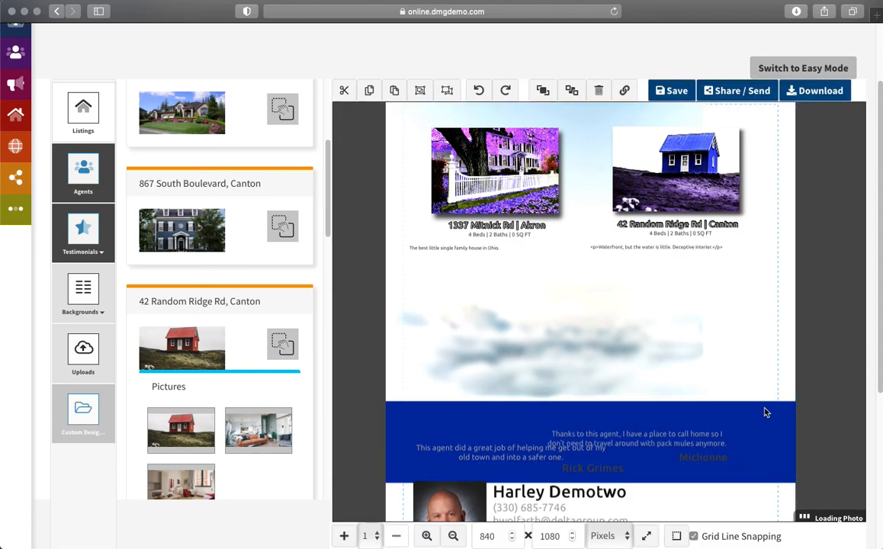
{"action": "left_click", "coordinate": [780, 351]}
{"action": "scroll", "coordinate": [771, 429], "scroll_direction": "down", "scroll_amount": 2}
Step: Raise the 'Thanks to this agent' testimonial to the snap guide and review the whole flyer
{"action": "scroll", "coordinate": [681, 368], "scroll_direction": "down", "scroll_amount": 2}
{"action": "left_click_drag", "start_coordinate": [682, 357], "coordinate": [696, 329]}
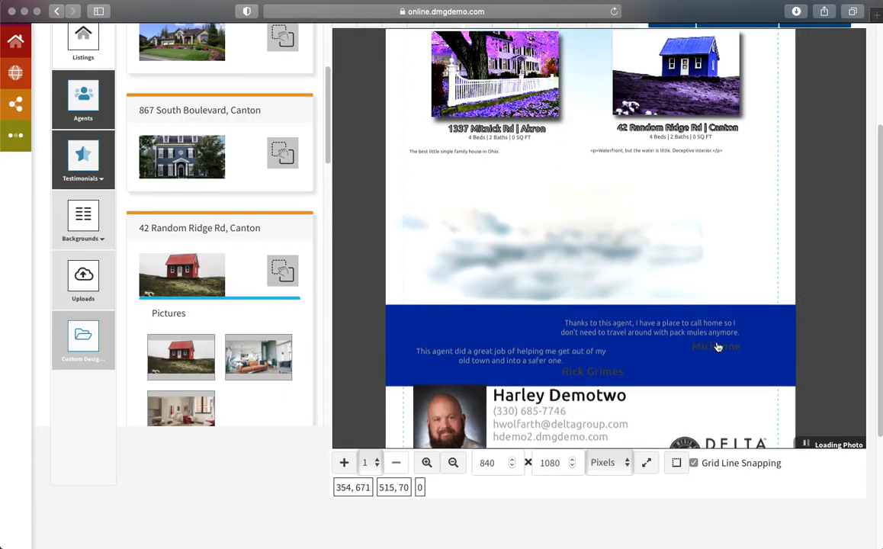
{"action": "scroll", "coordinate": [807, 336], "scroll_direction": "down", "scroll_amount": 5}
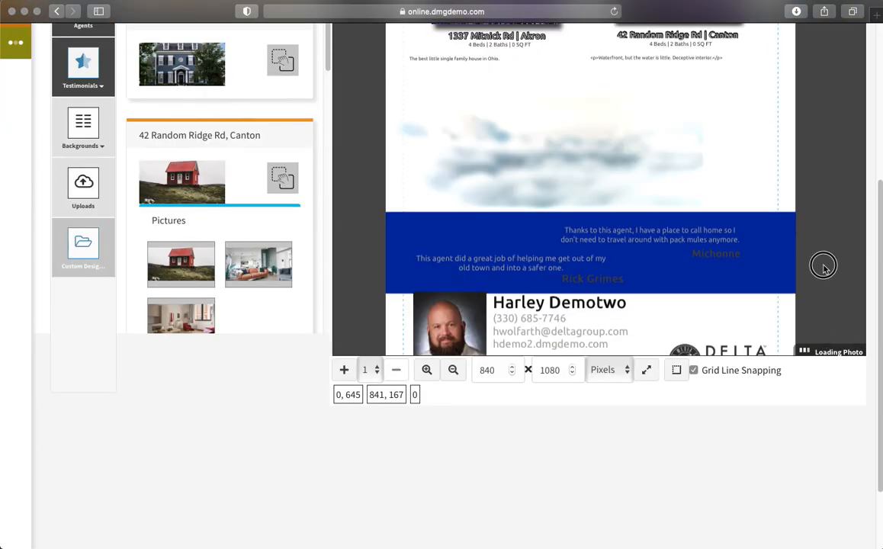
{"action": "scroll", "coordinate": [824, 249], "scroll_direction": "up", "scroll_amount": 5}
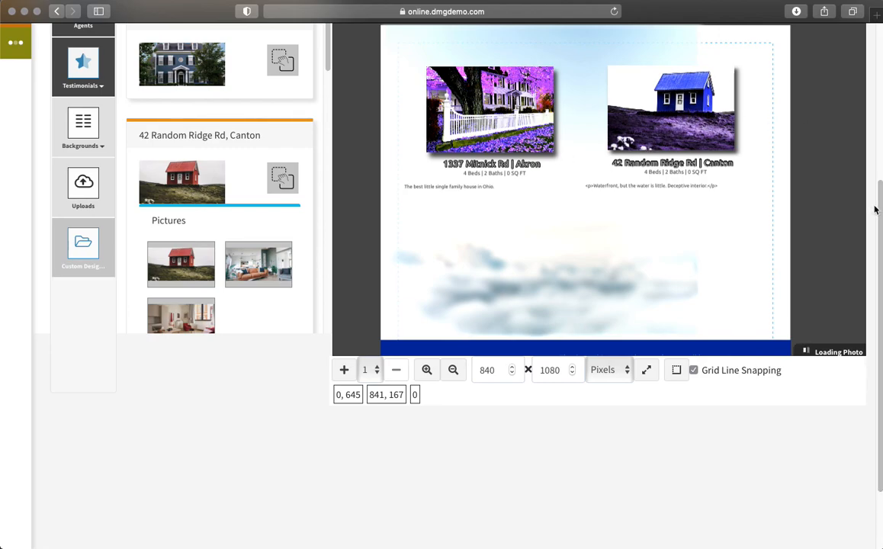
{"action": "scroll", "coordinate": [811, 295], "scroll_direction": "up", "scroll_amount": 5}
{"action": "scroll", "coordinate": [811, 295], "scroll_direction": "down", "scroll_amount": 3}
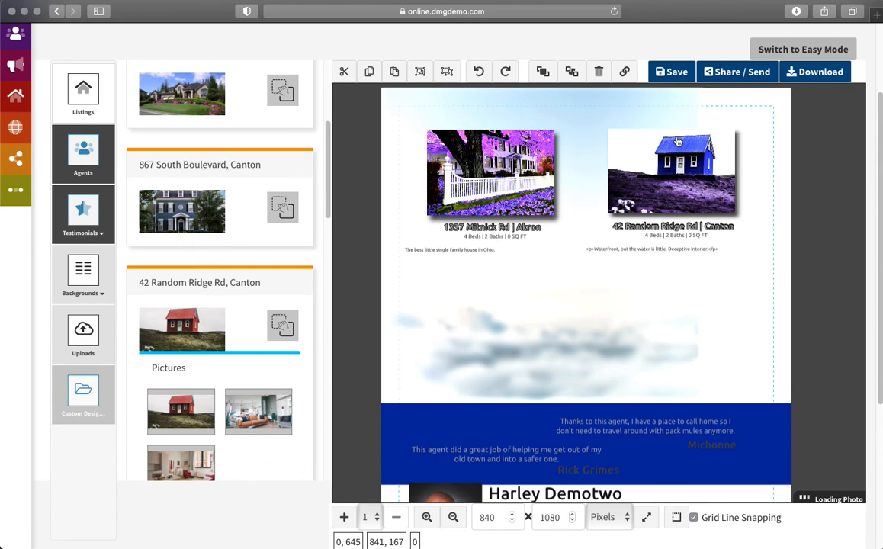
{"action": "scroll", "coordinate": [783, 147], "scroll_direction": "up", "scroll_amount": 3}
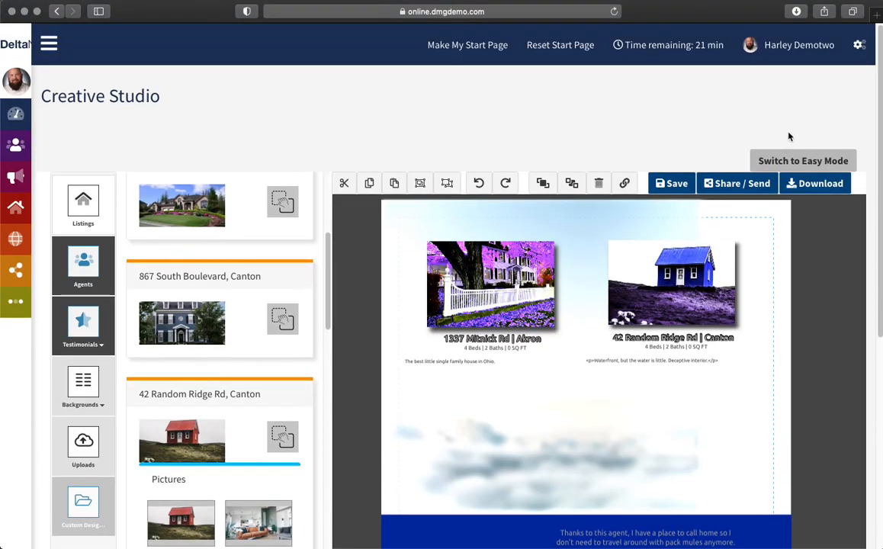